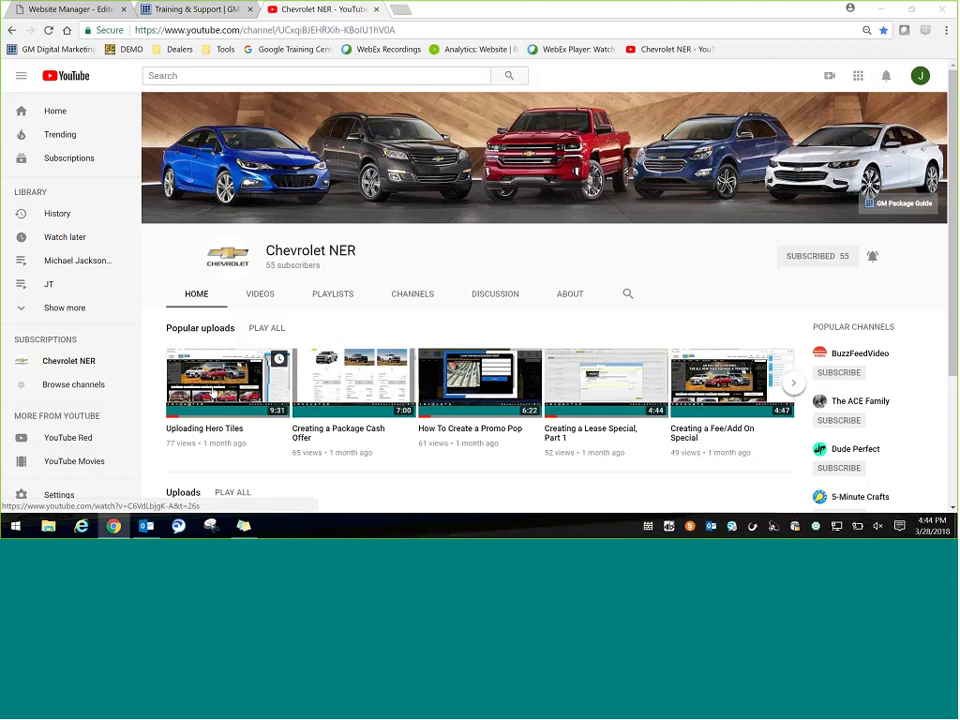
Play the Uploading Hero Tiles video from the Chevrolet NER channel in full screen
left_click(215, 385)
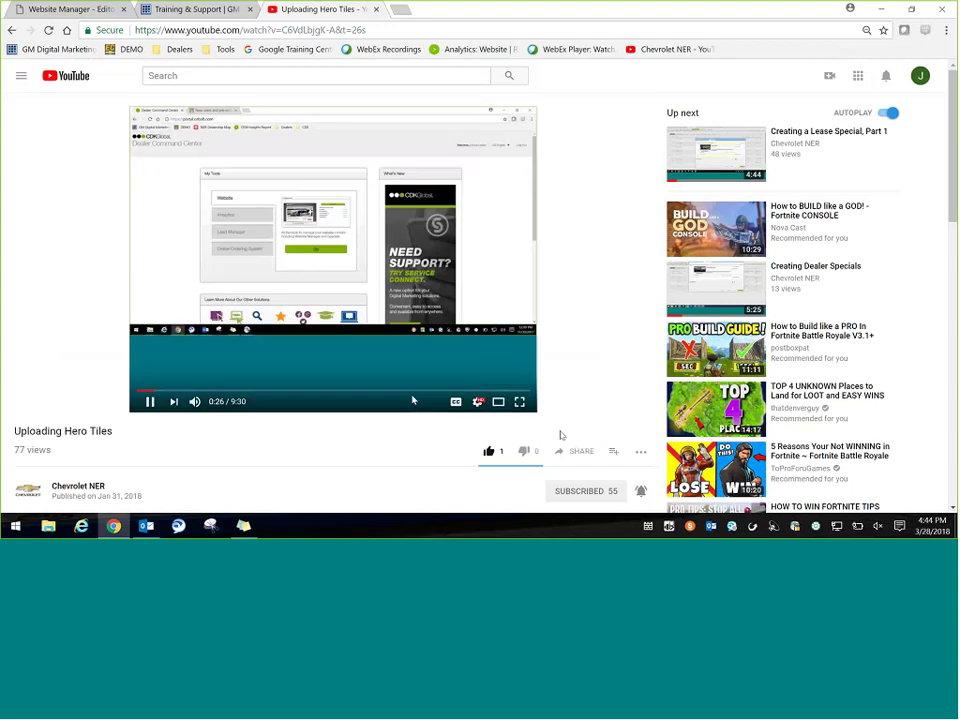
left_click(519, 401)
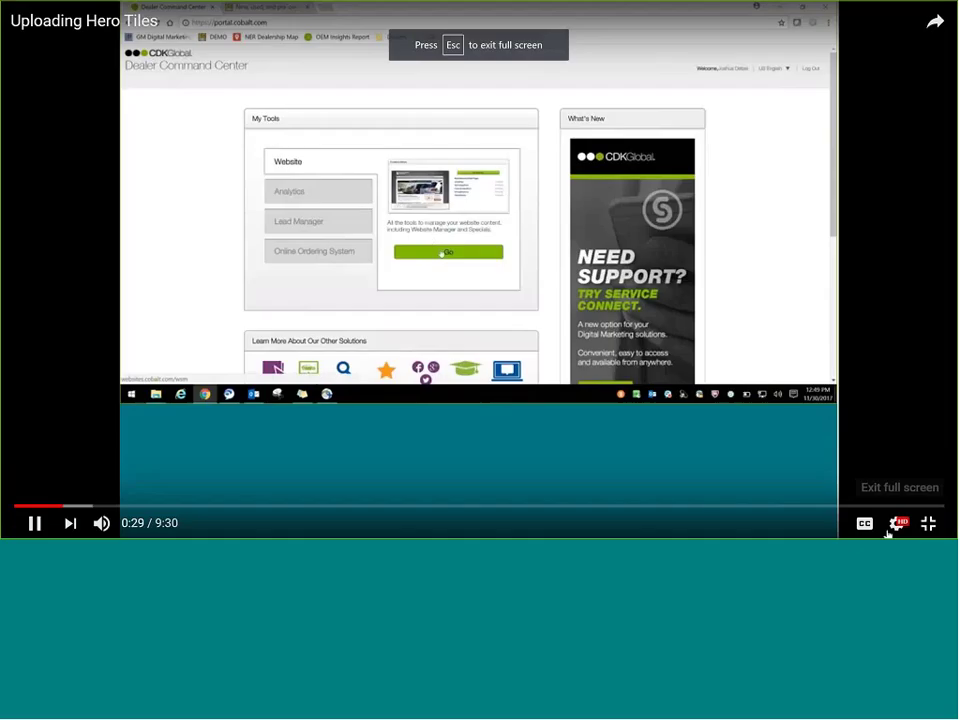
Set the video's playback quality to 144p
left_click(896, 522)
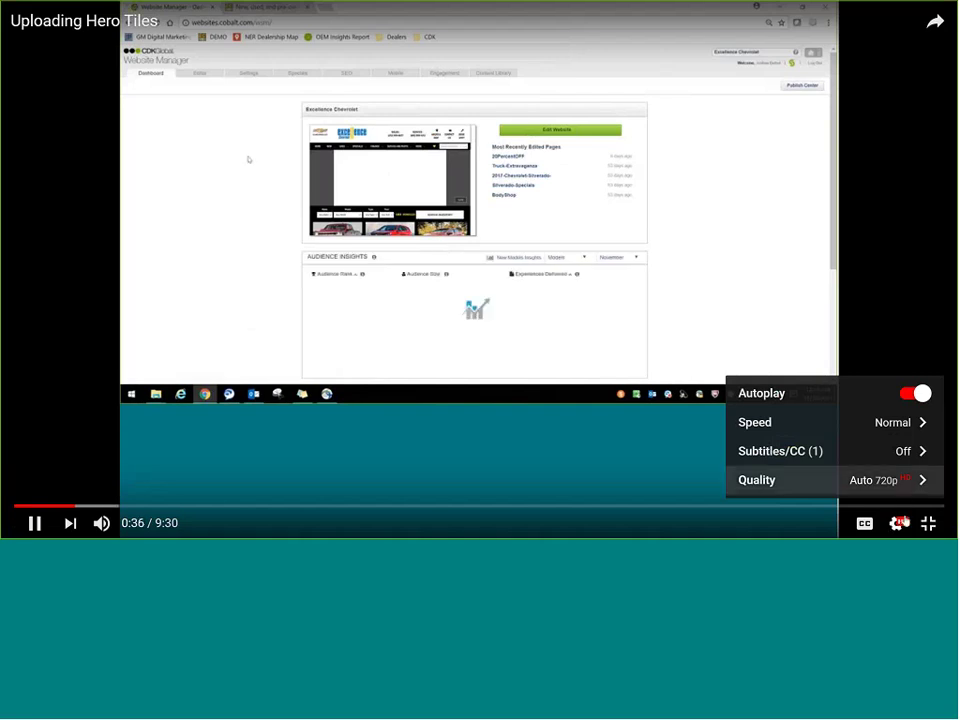
left_click(898, 523)
left_click(898, 523)
left_click(899, 524)
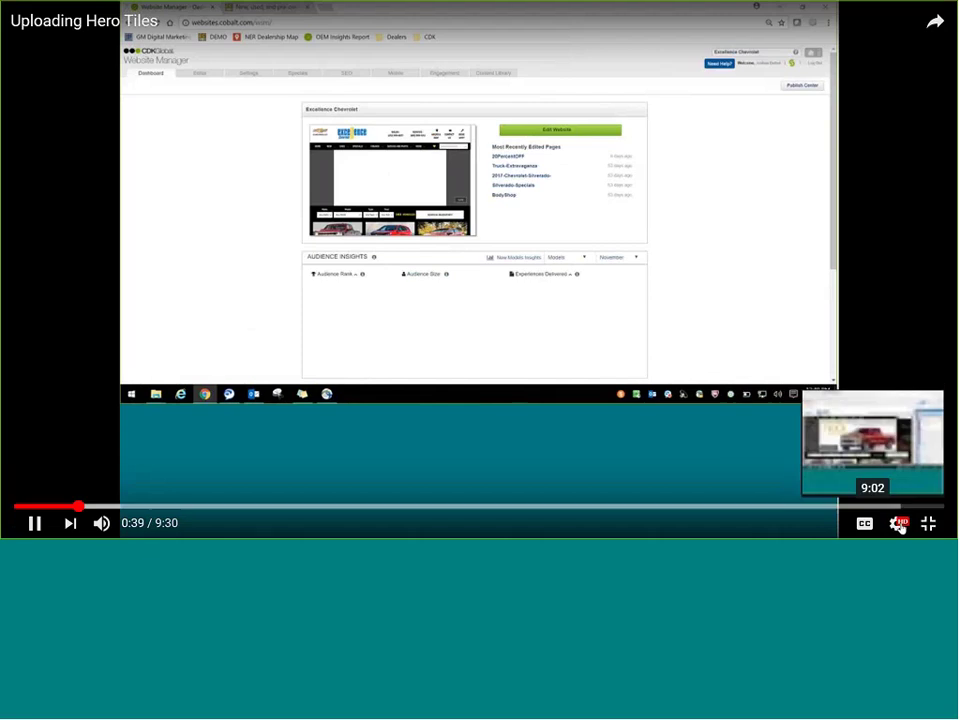
left_click(899, 524)
left_click(911, 480)
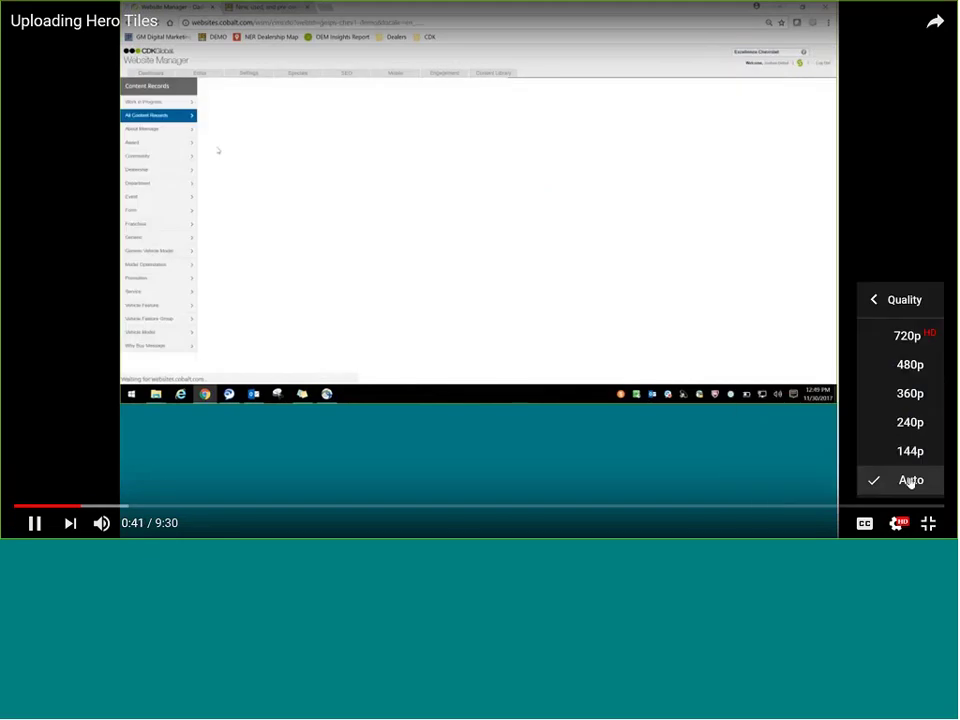
left_click(872, 482)
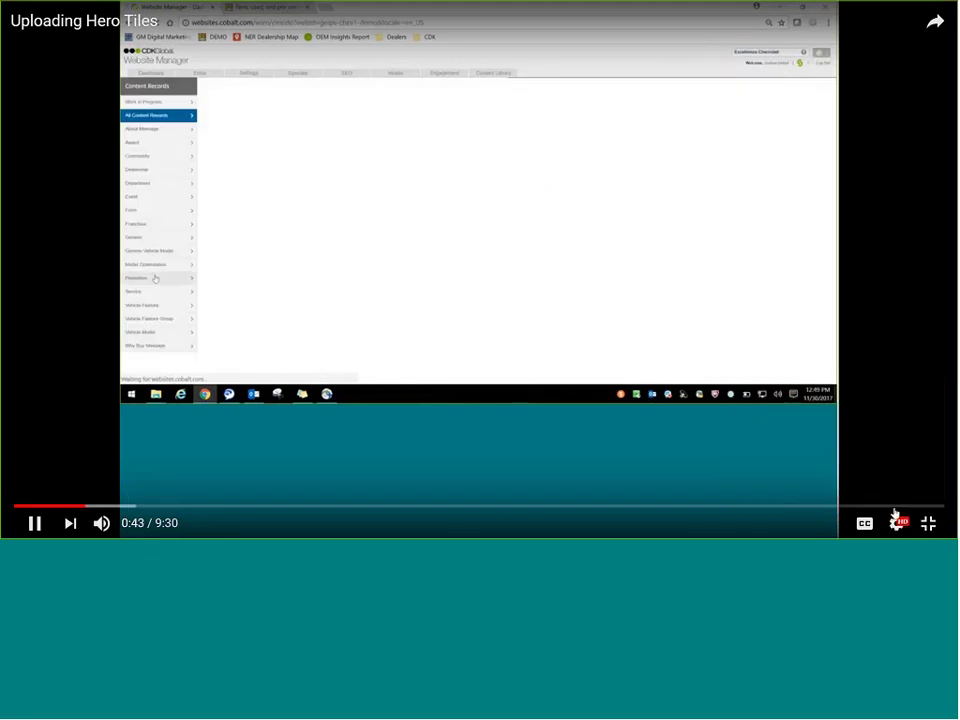
left_click(899, 521)
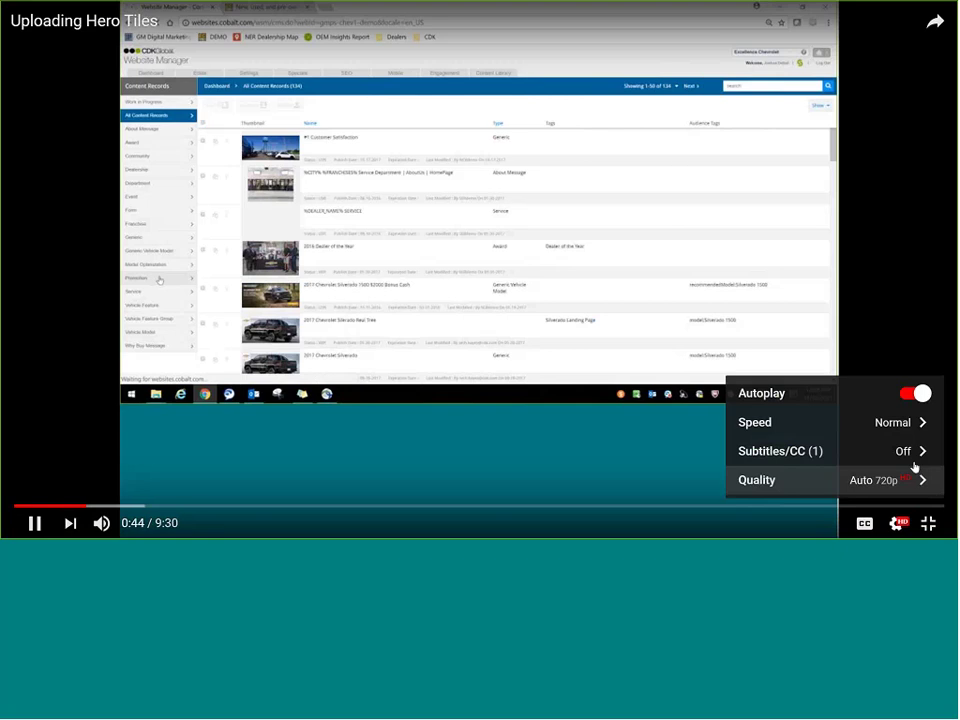
left_click(900, 478)
left_click(912, 462)
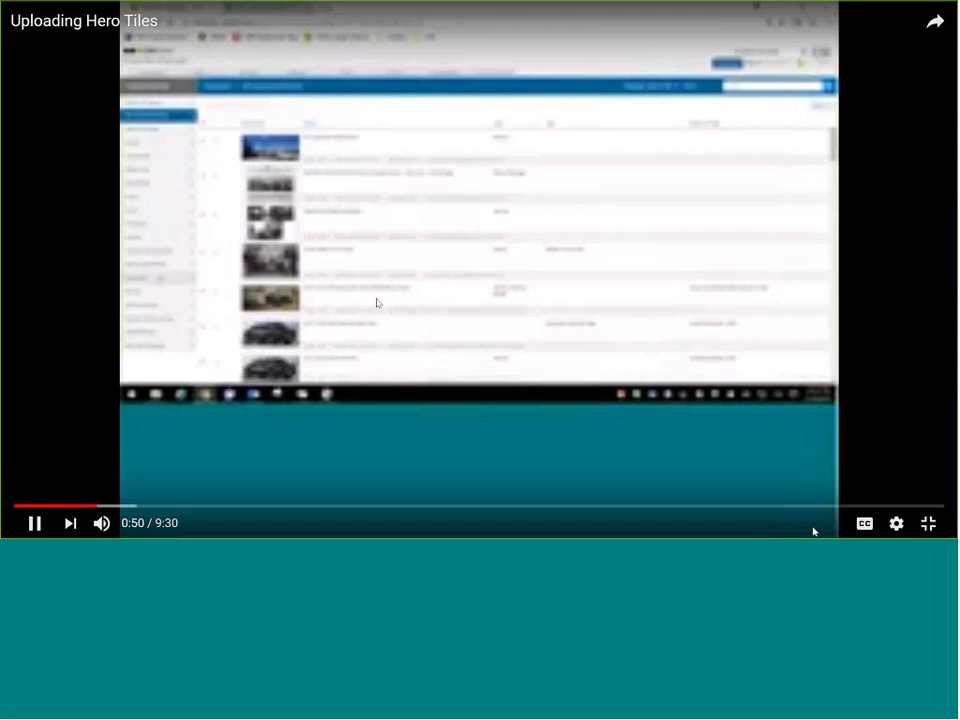
Set the video's playback quality to 720p
left_click(896, 523)
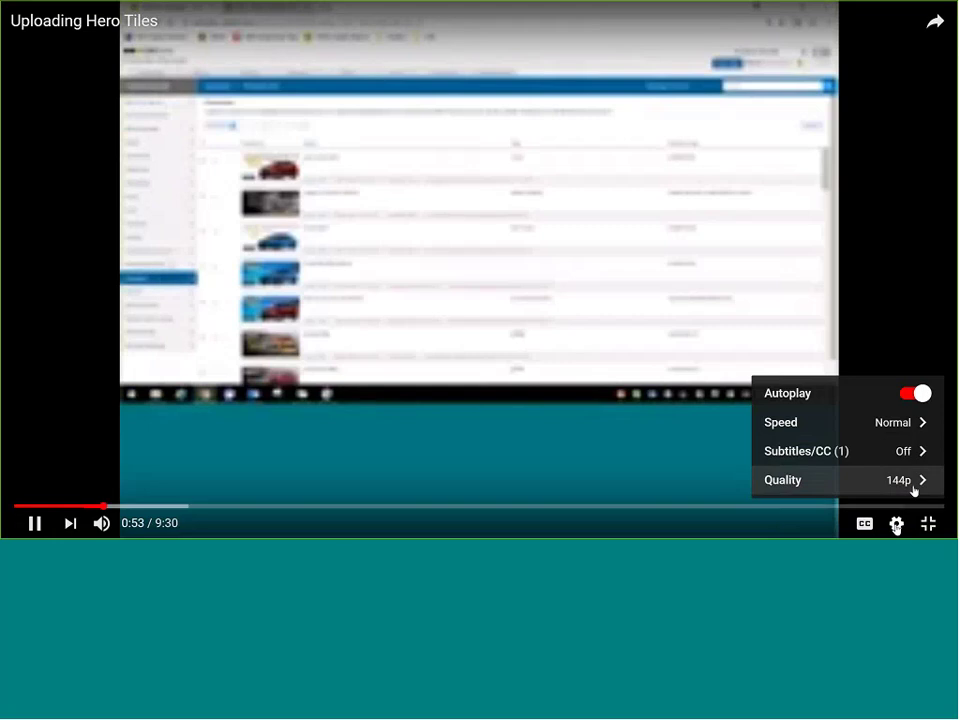
left_click(912, 484)
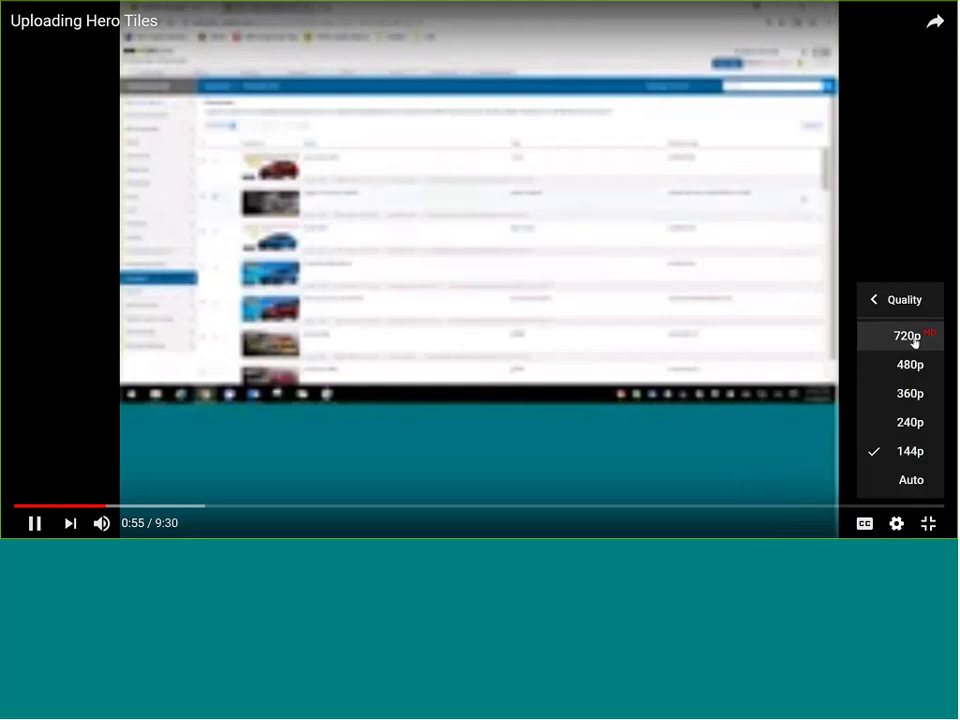
left_click(910, 337)
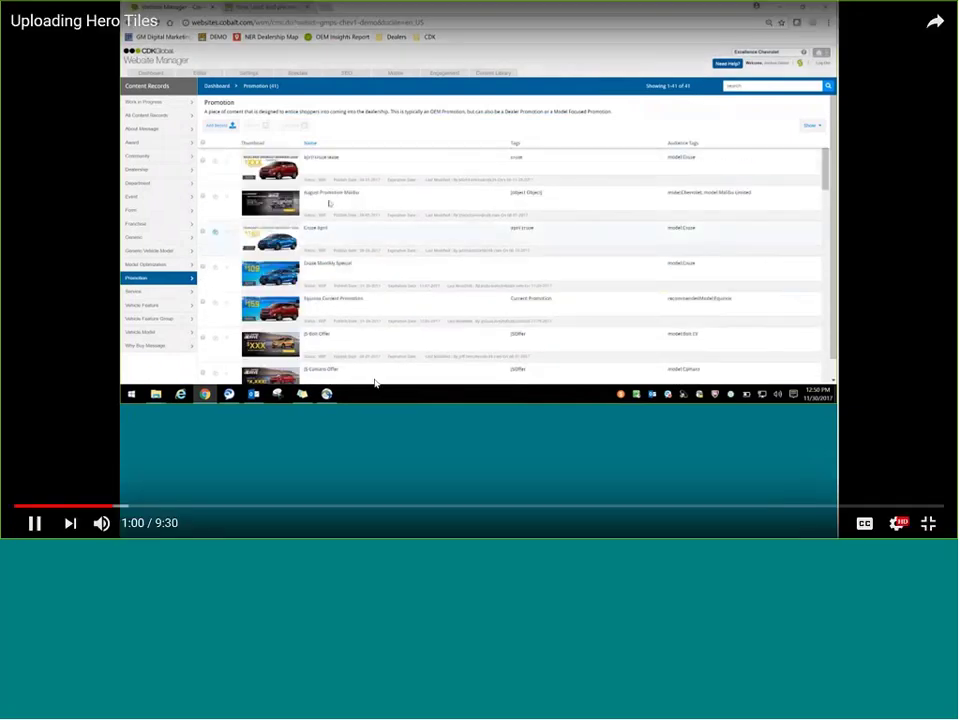
Exit full screen and pause the Uploading Hero Tiles video
key("Escape")
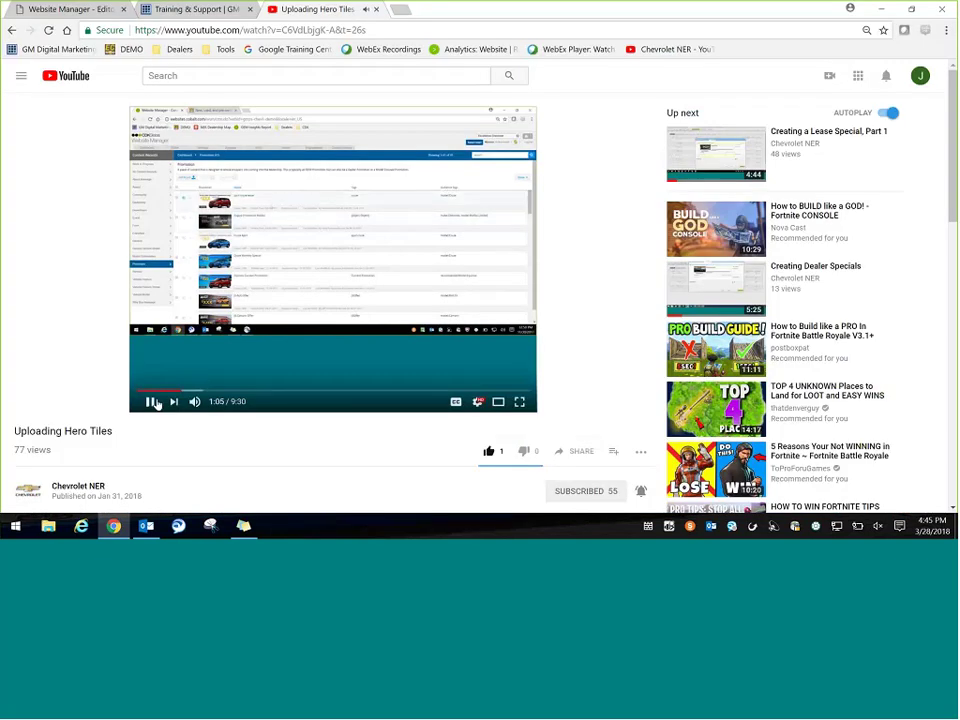
key("space")
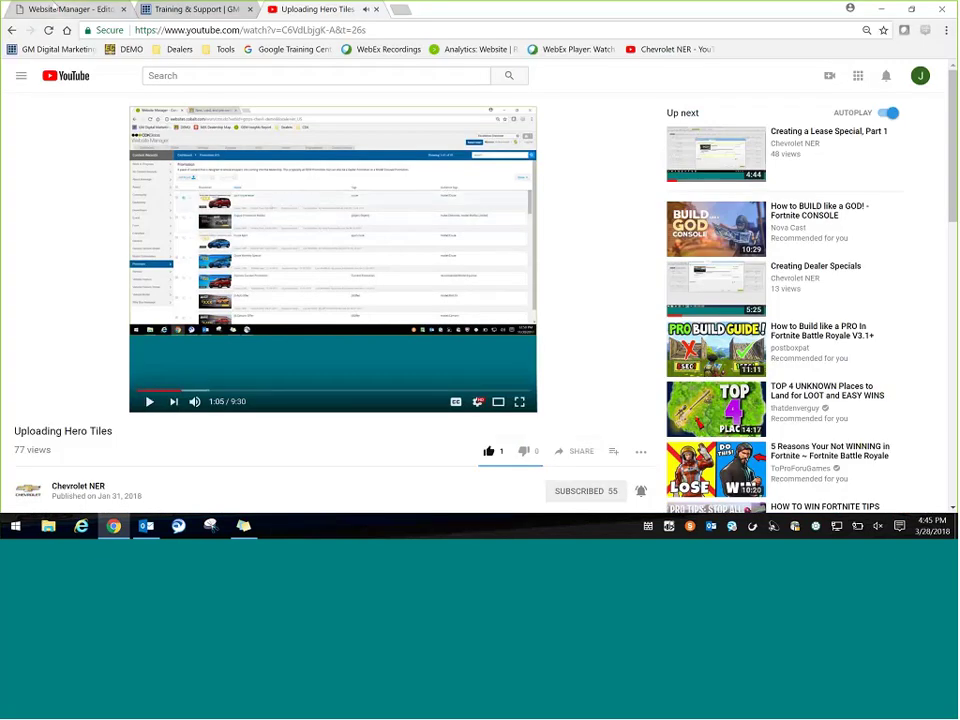
Switch to the Website Manager editor and launch Slide Studio for the home page's Hero Rotator | Wrapper
key("ctrl+1")
left_click(122, 103)
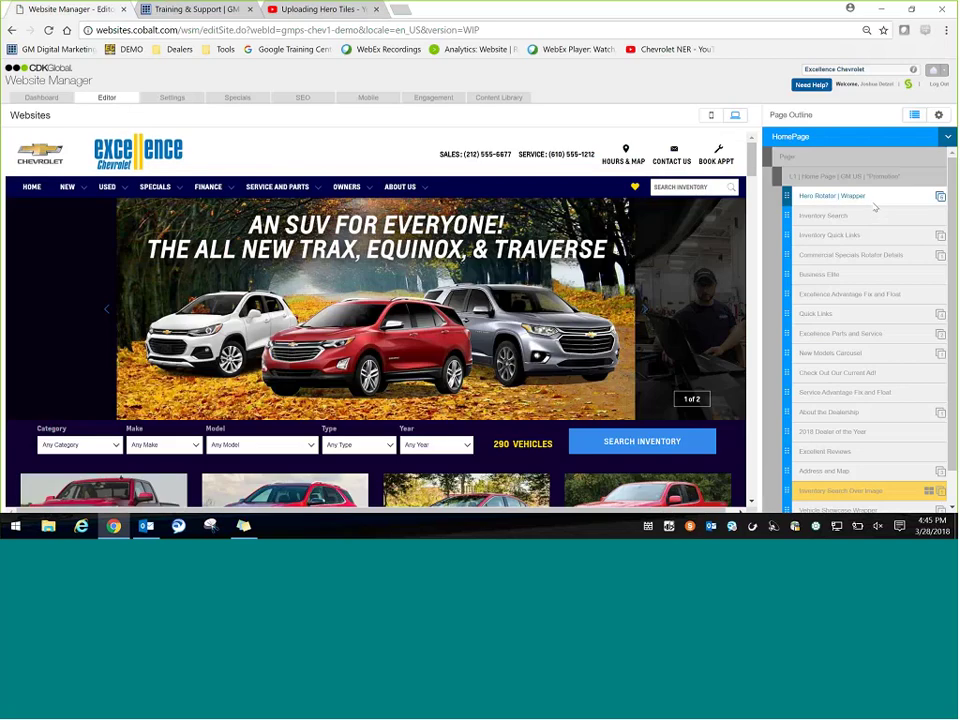
left_click(875, 205)
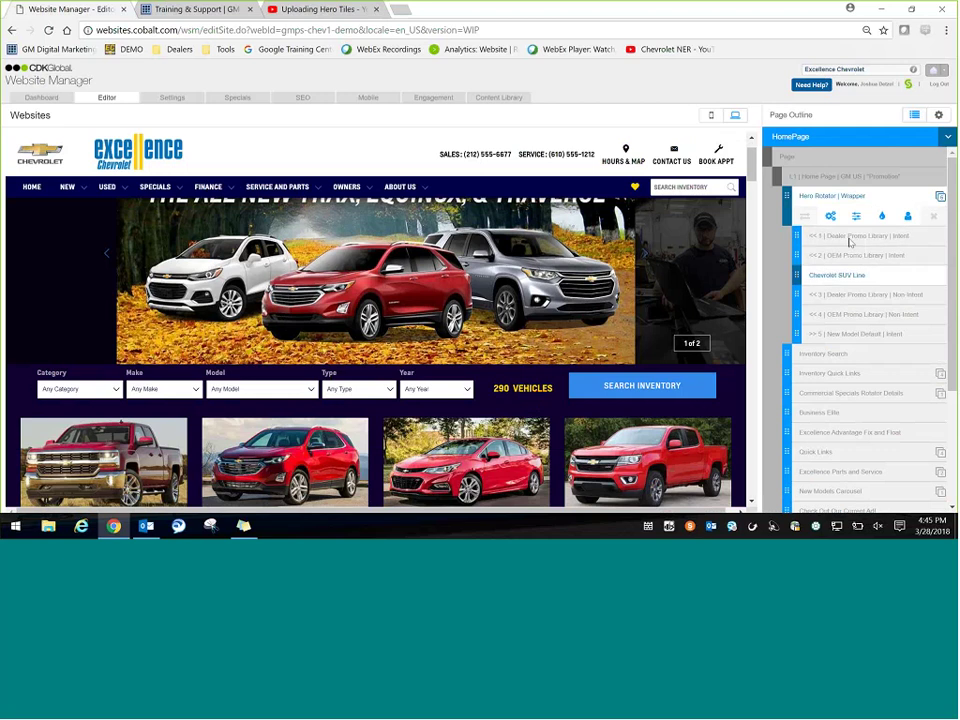
left_click(850, 236)
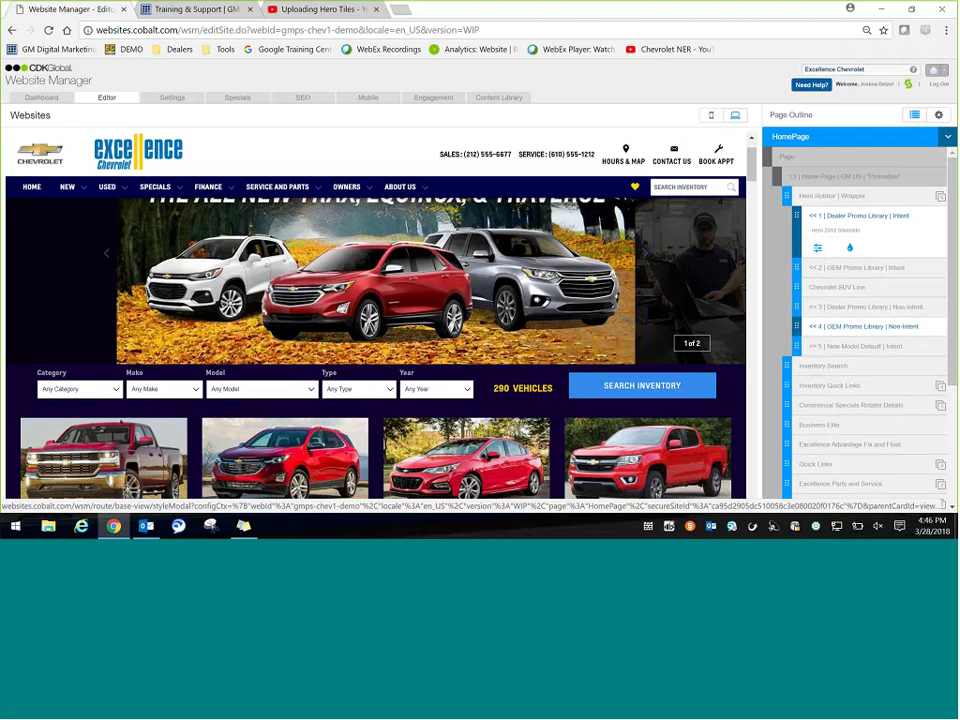
left_click(830, 196)
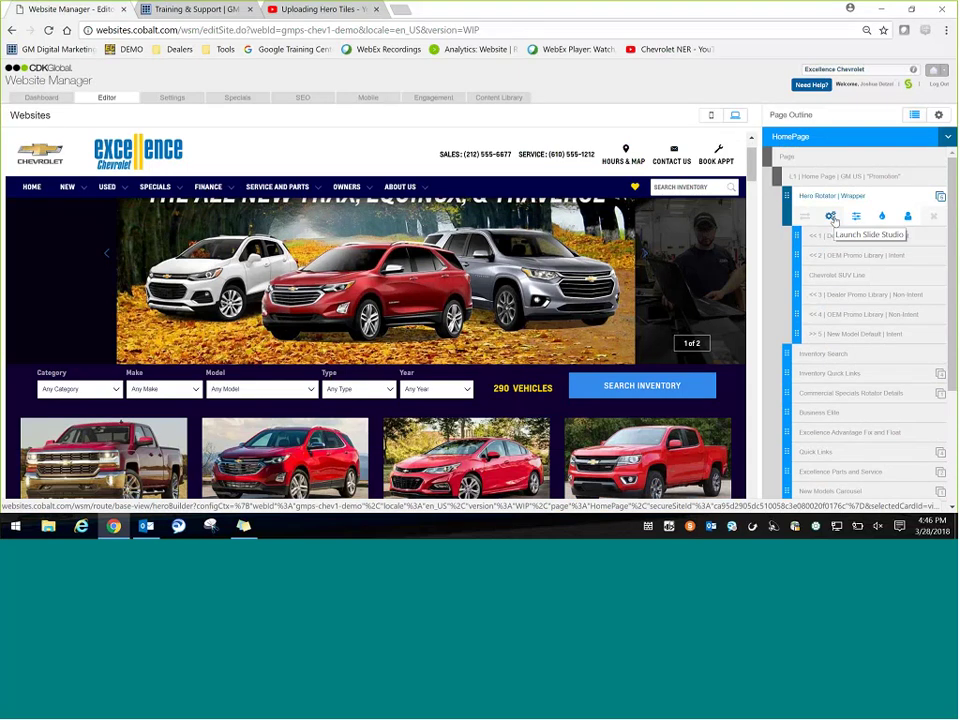
left_click(832, 218)
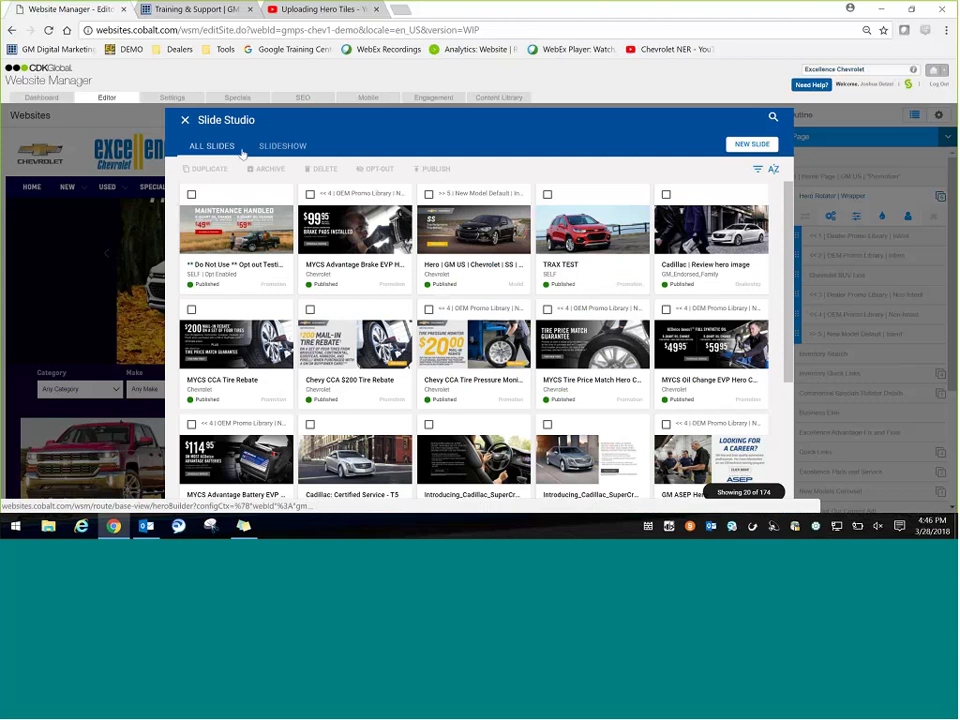
View the slideshow's collections and return to the overview of all slides
left_click(284, 148)
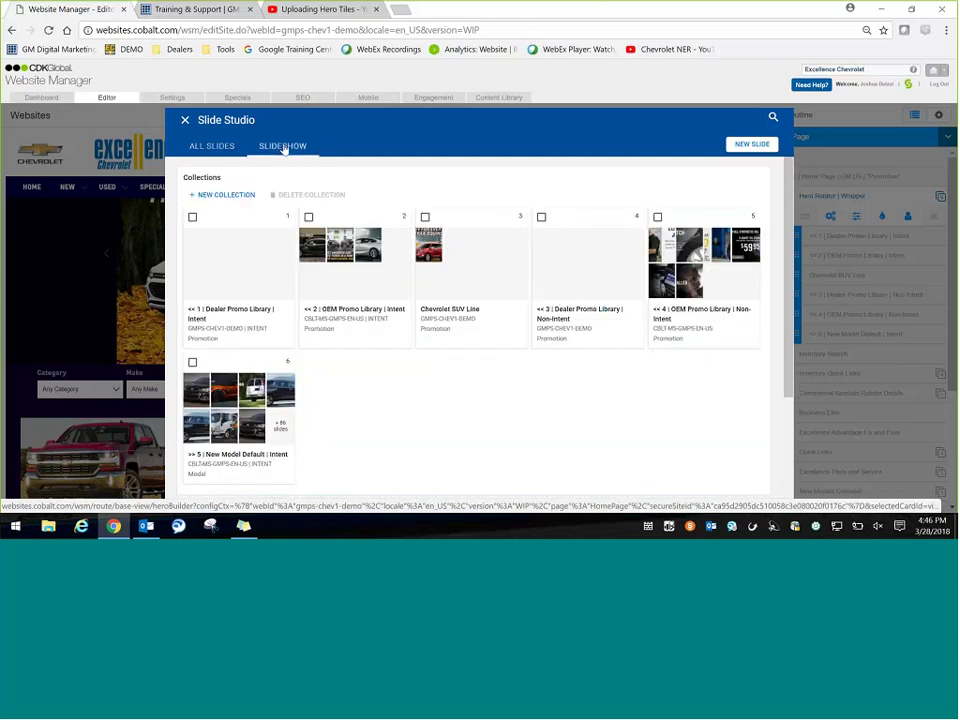
left_click(213, 150)
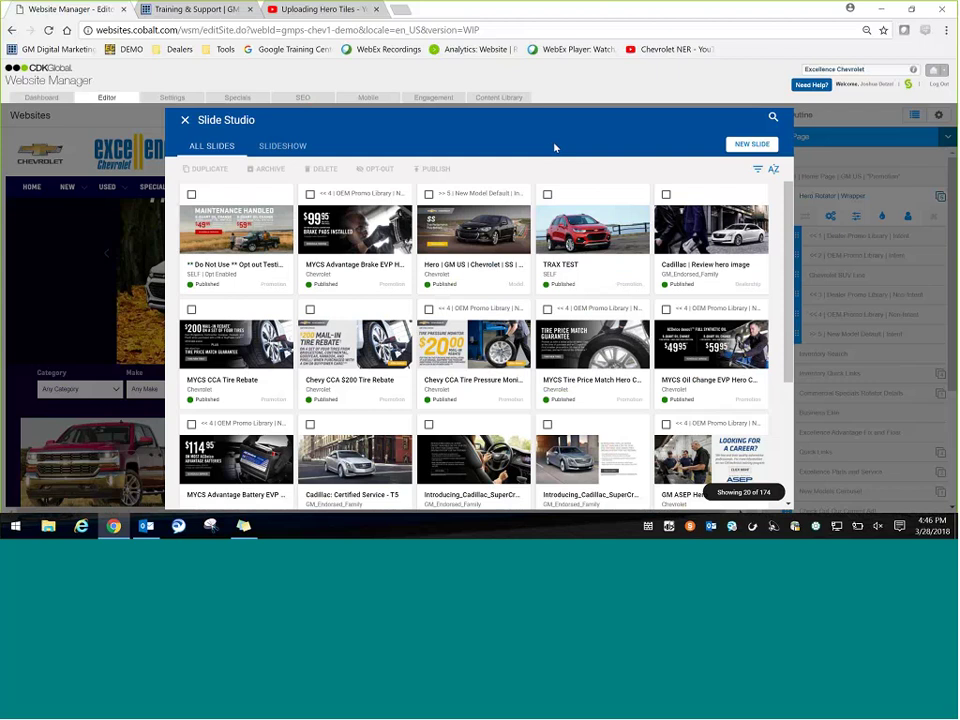
Opt out of the "** Do Not Use ** Opt out" test slide
left_click(429, 310)
left_click(192, 195)
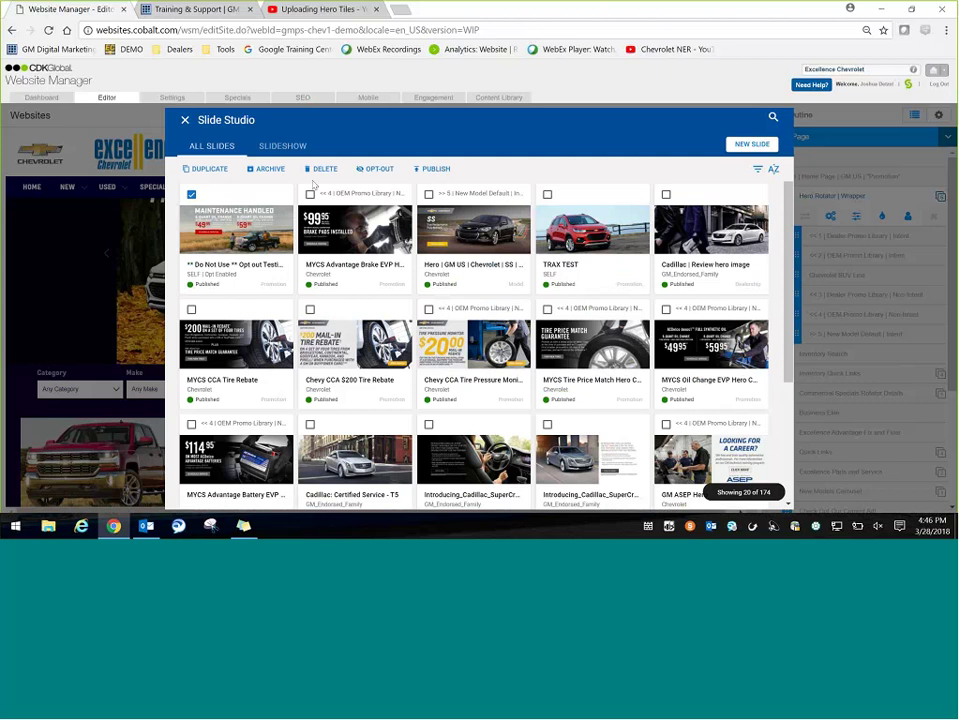
left_click(371, 171)
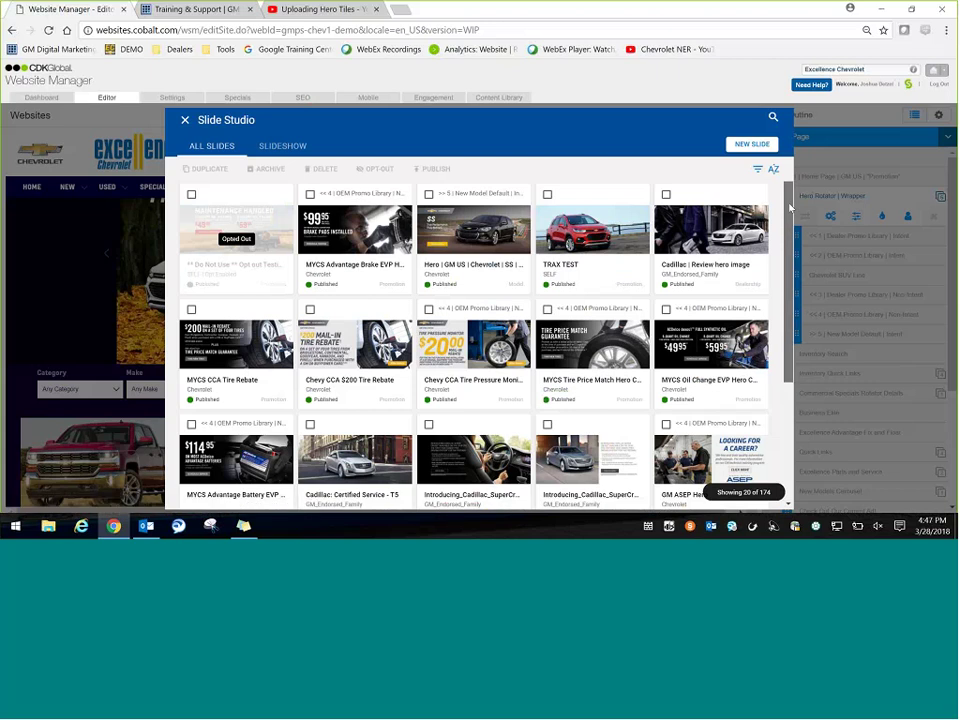
Browse the available slides and start a new slide of the Promotion type
scroll(789, 207, "down", 1)
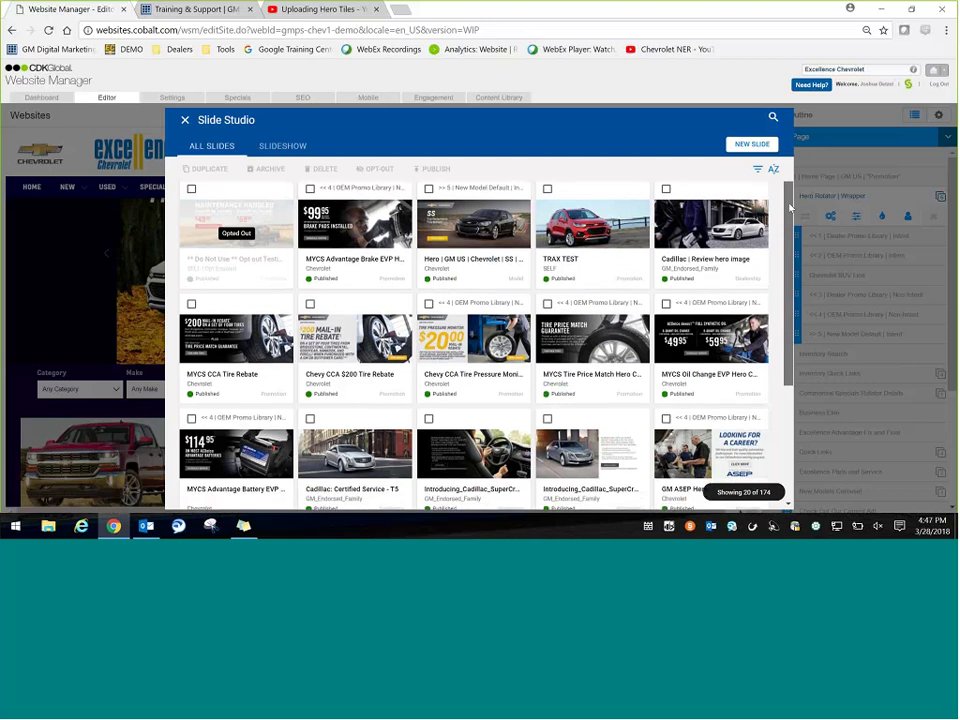
mouse_move(789, 211)
left_mouse_down()
mouse_move(789, 320)
mouse_move(787, 188)
left_mouse_up()
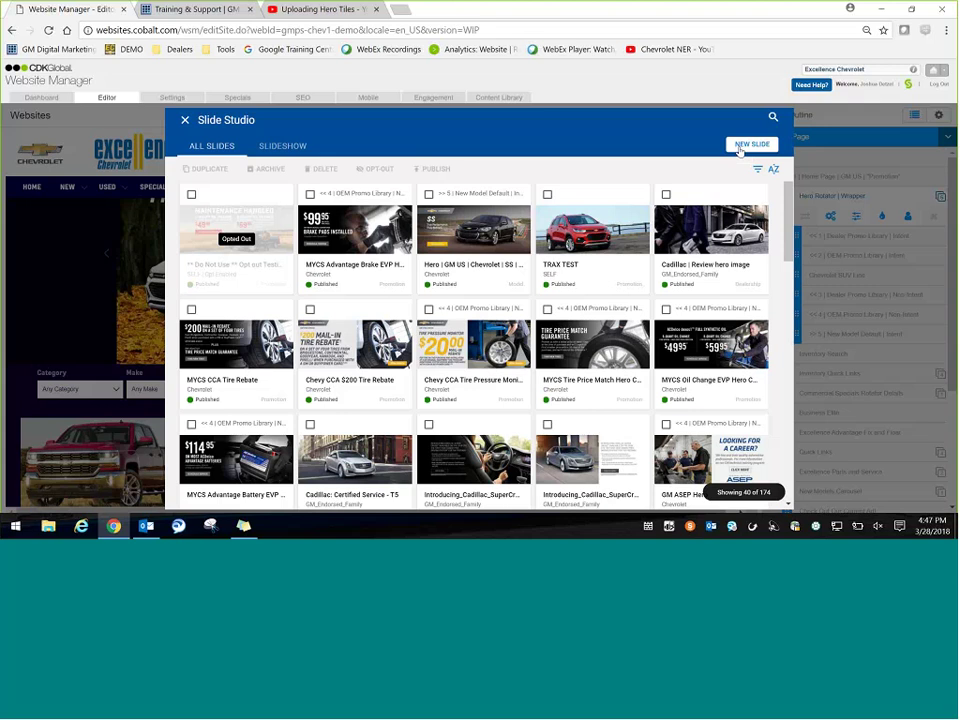
left_click(752, 145)
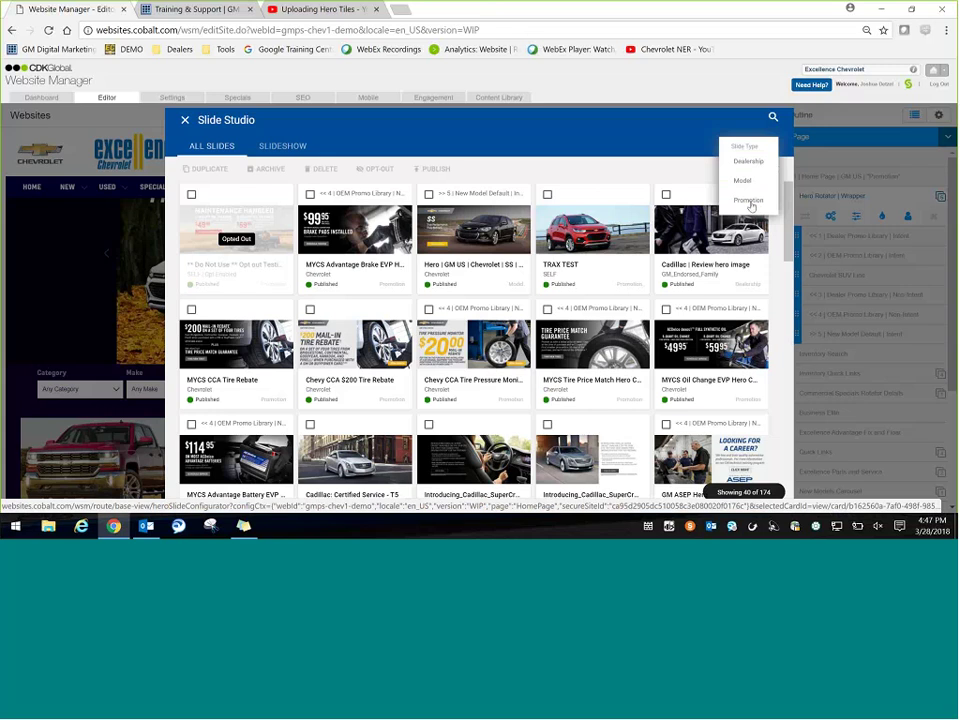
left_click(749, 202)
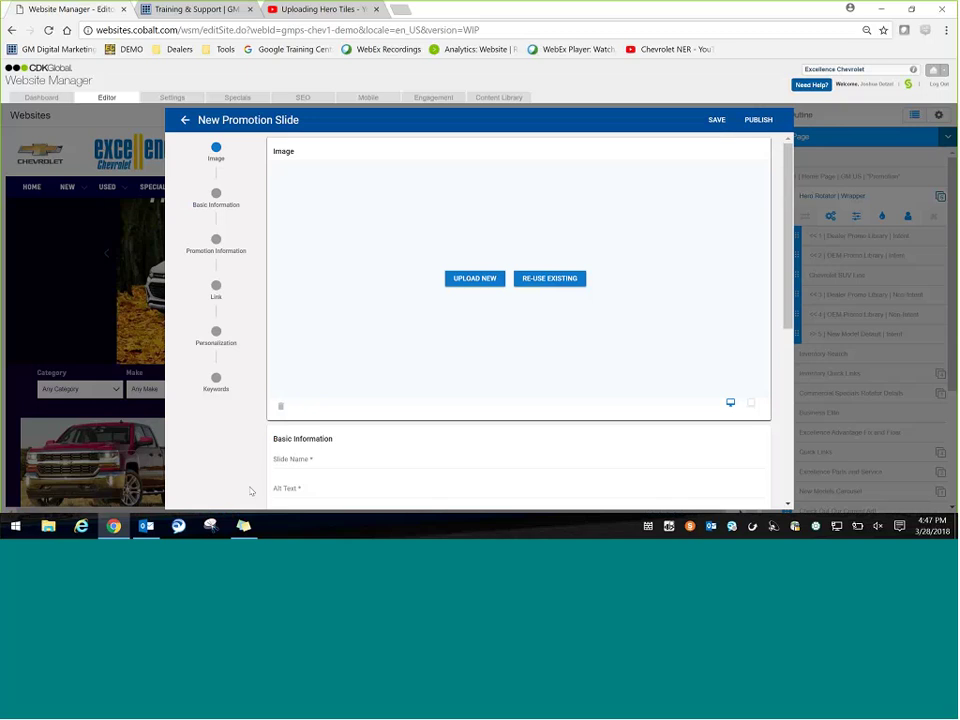
Look through the new promotion slide's sections from Basic Information to Keywords and return to Image
left_click(216, 193)
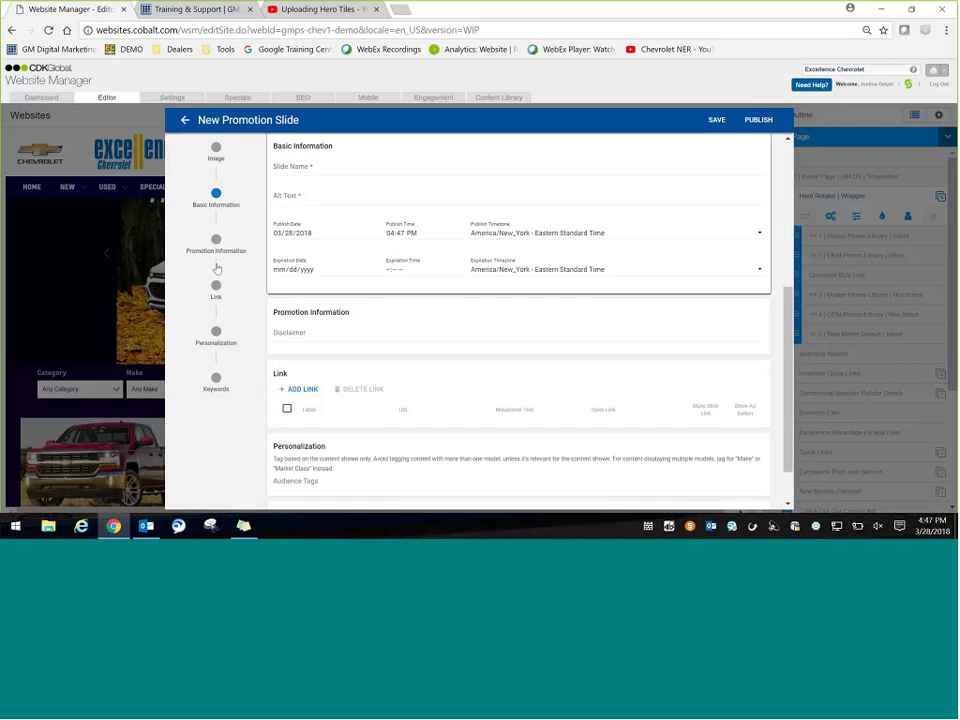
left_click(216, 250)
left_click(217, 386)
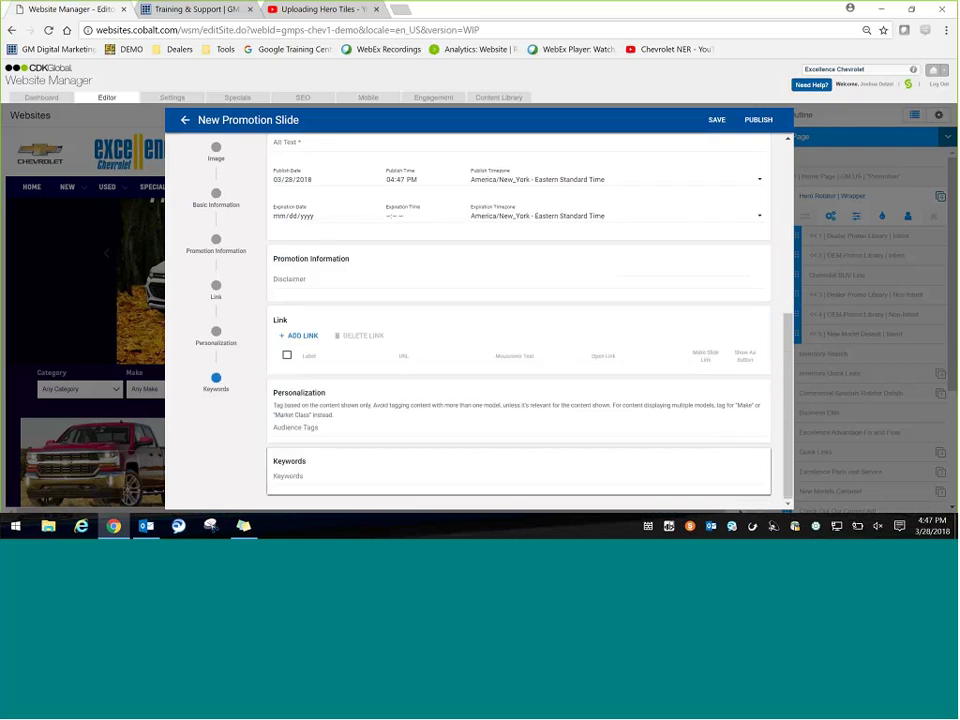
left_click(216, 158)
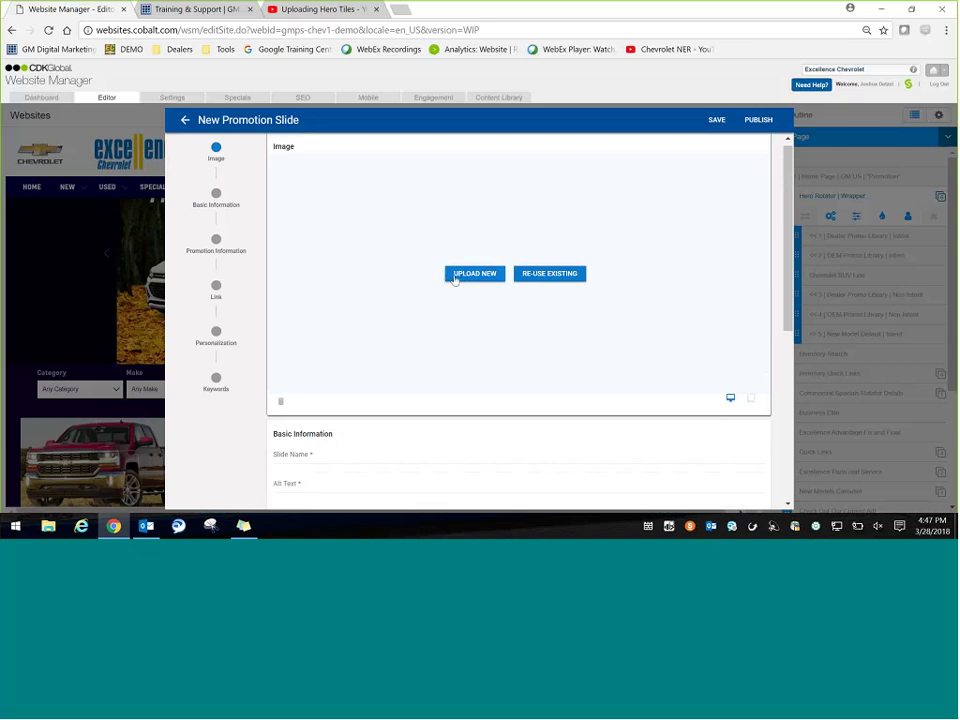
Upload Slide1.JPG from the Hero_Rotator_Template_1600x686 folder as the slide image and remove it from the slide
left_click(476, 281)
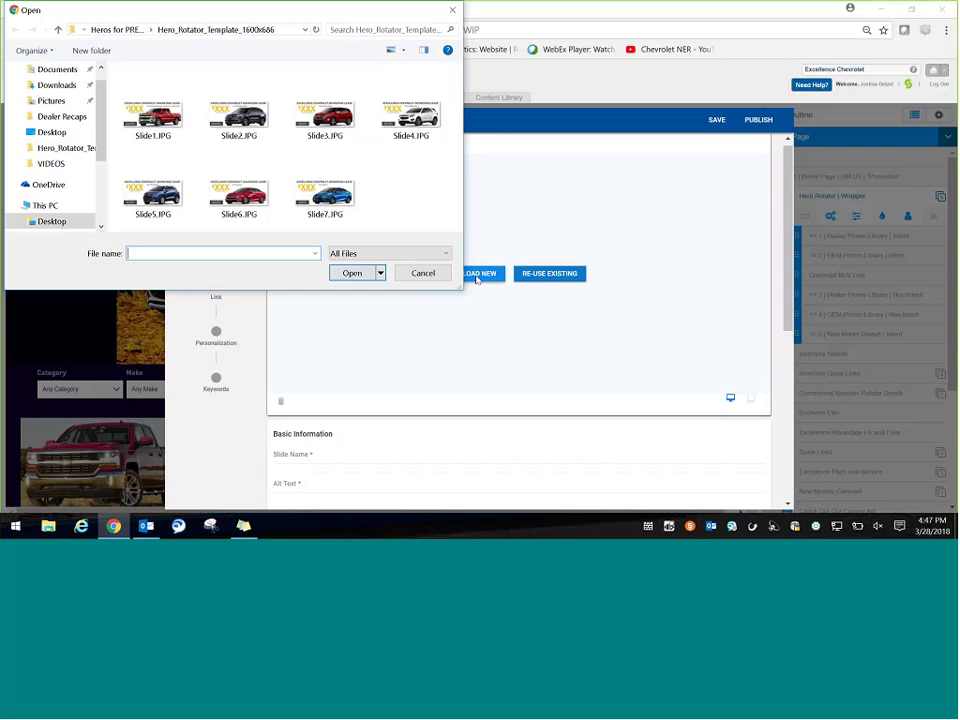
left_click(170, 131)
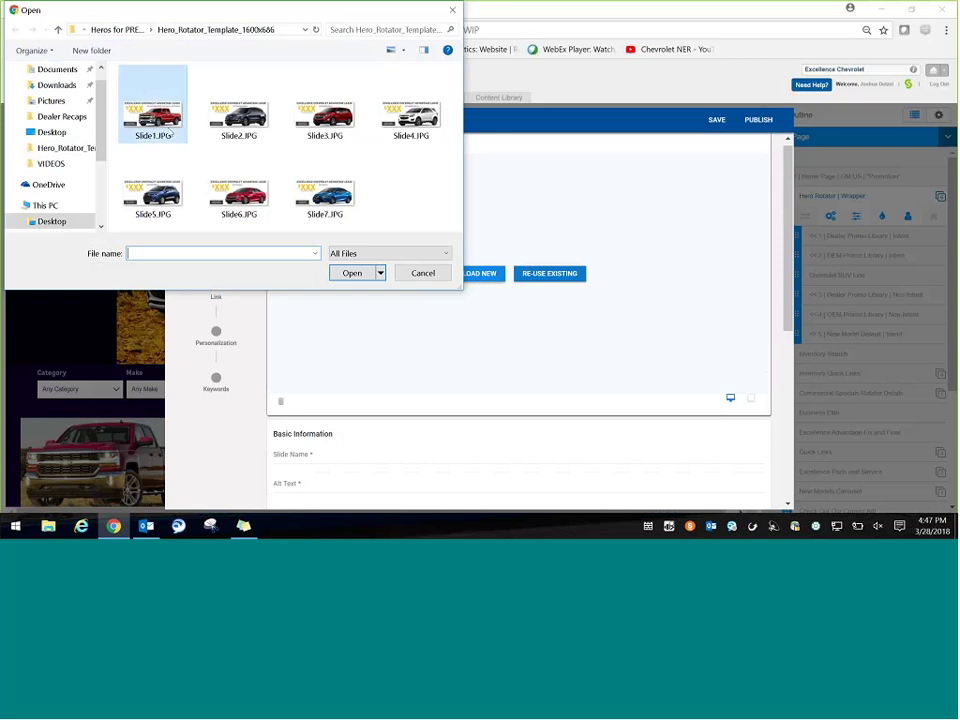
double_click(170, 131)
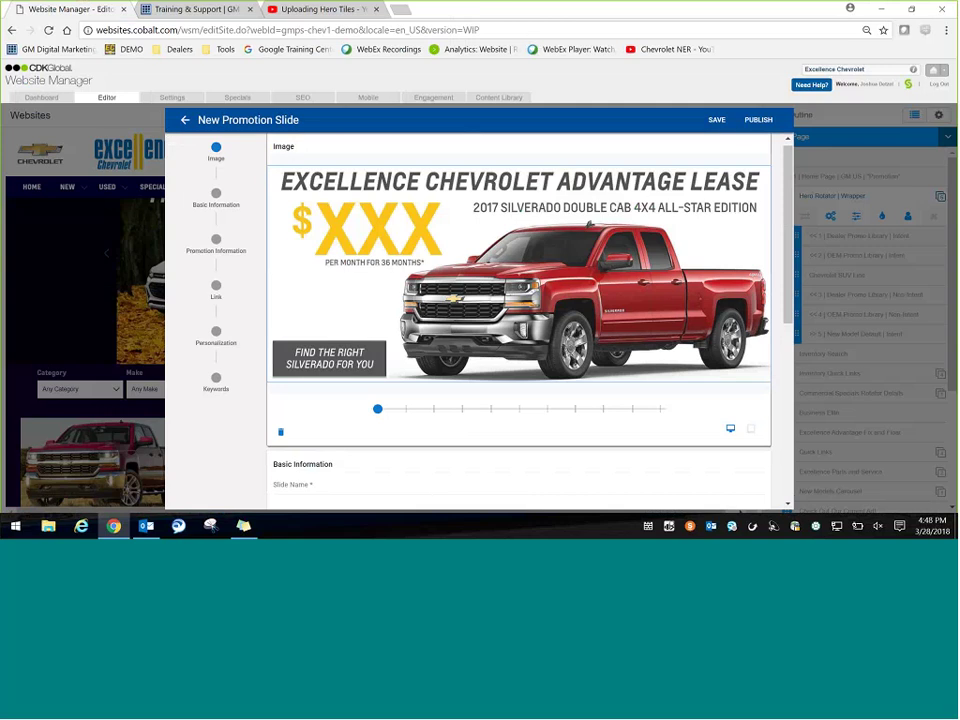
left_click(280, 432)
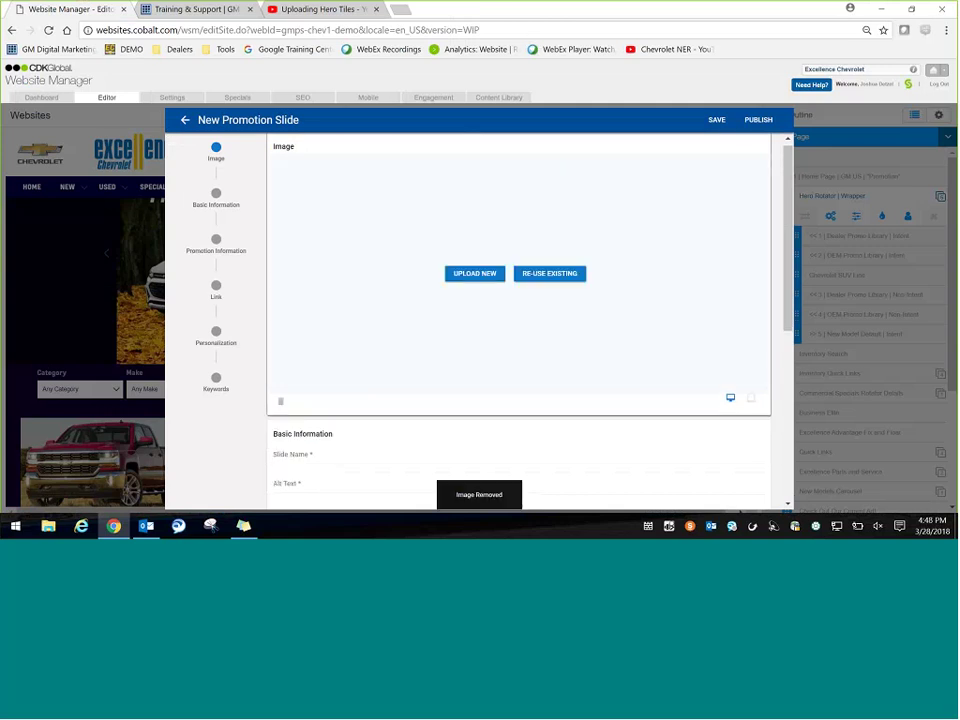
Upload Slide1.JPG as the new promotion slide's image
left_click(482, 276)
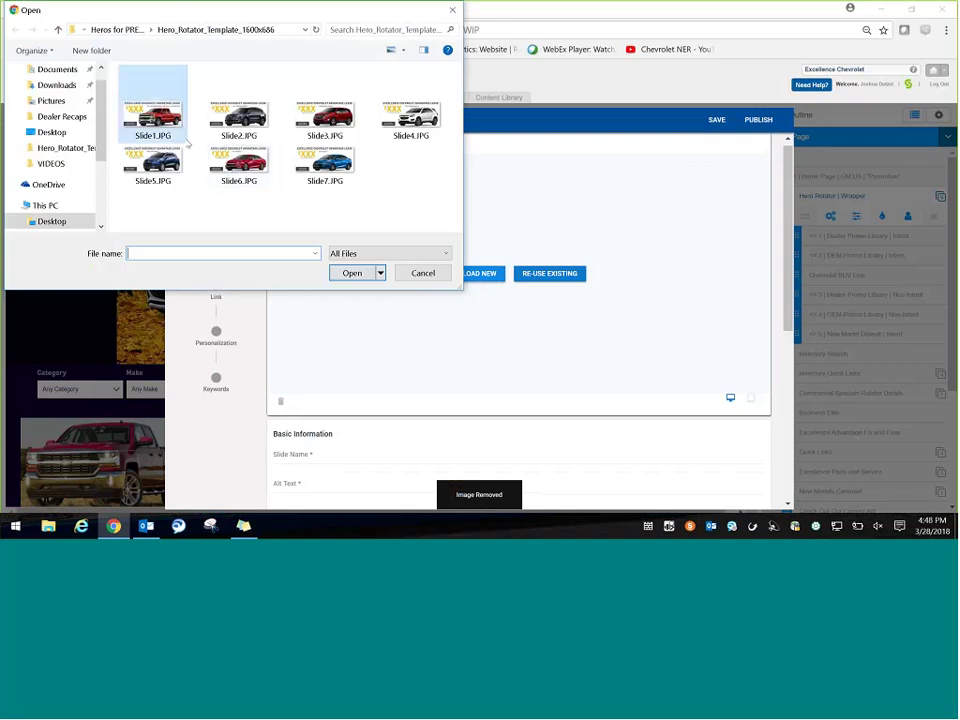
type("Slide")
double_click(186, 143)
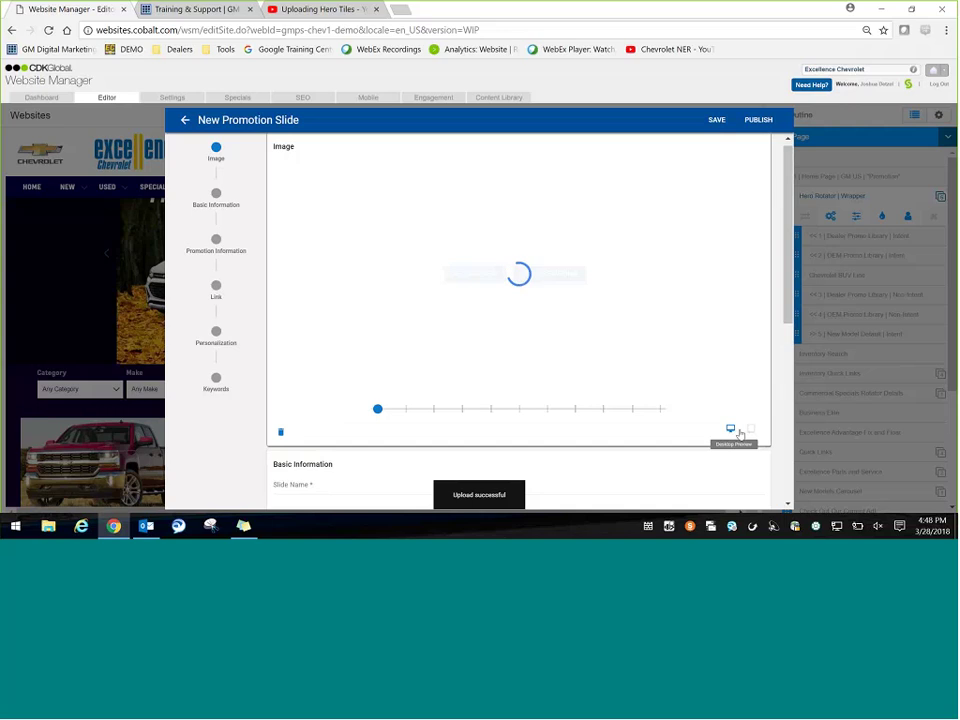
Switch the slide image to the mobile preview and back to the desktop preview
left_click(751, 430)
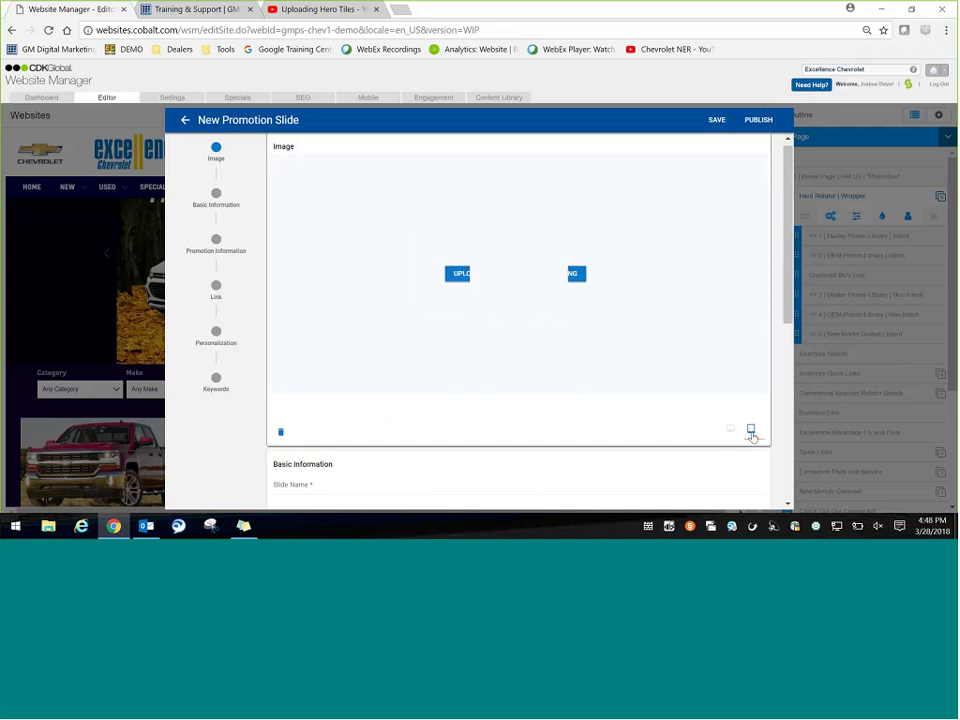
left_click(731, 431)
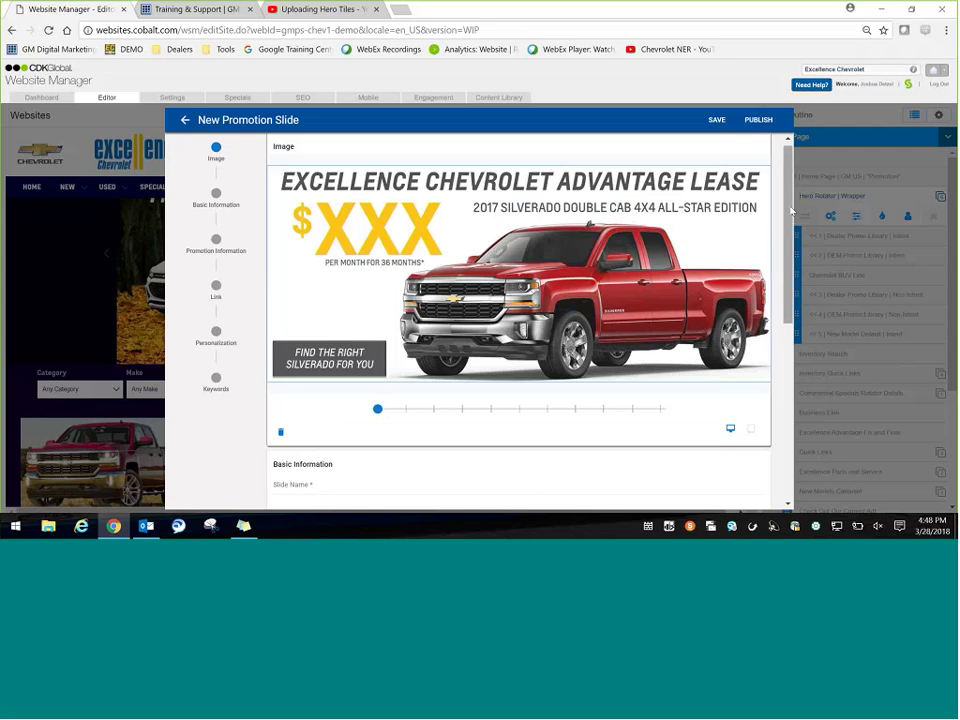
Name the slide "Hero Silverado" in the Basic Information section
scroll(302, 368, "down", 1)
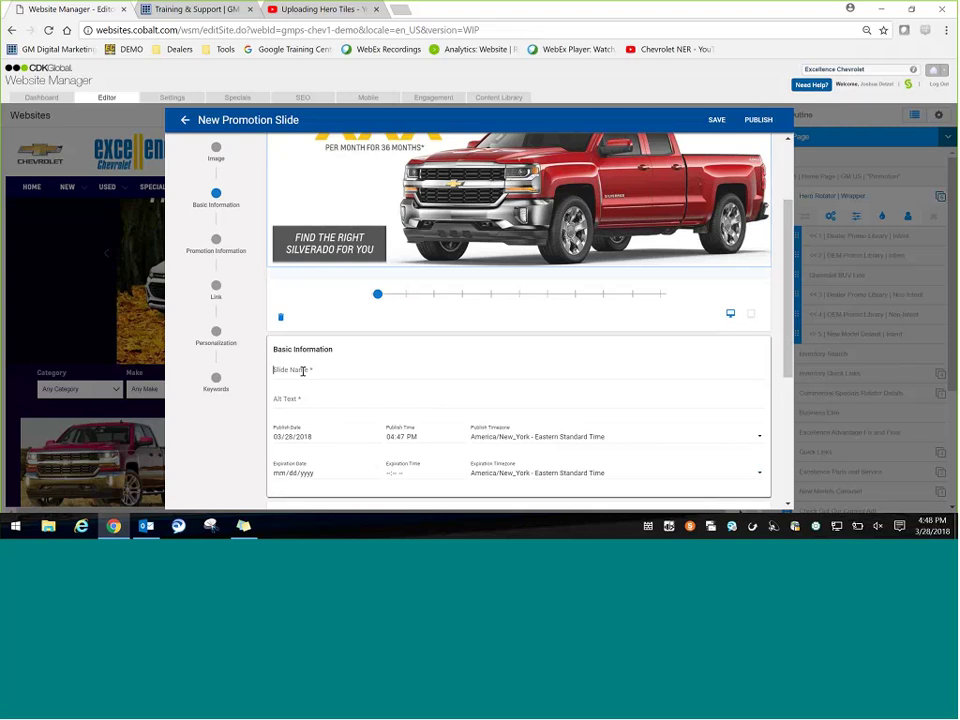
left_click(303, 371)
type("Hero Sl")
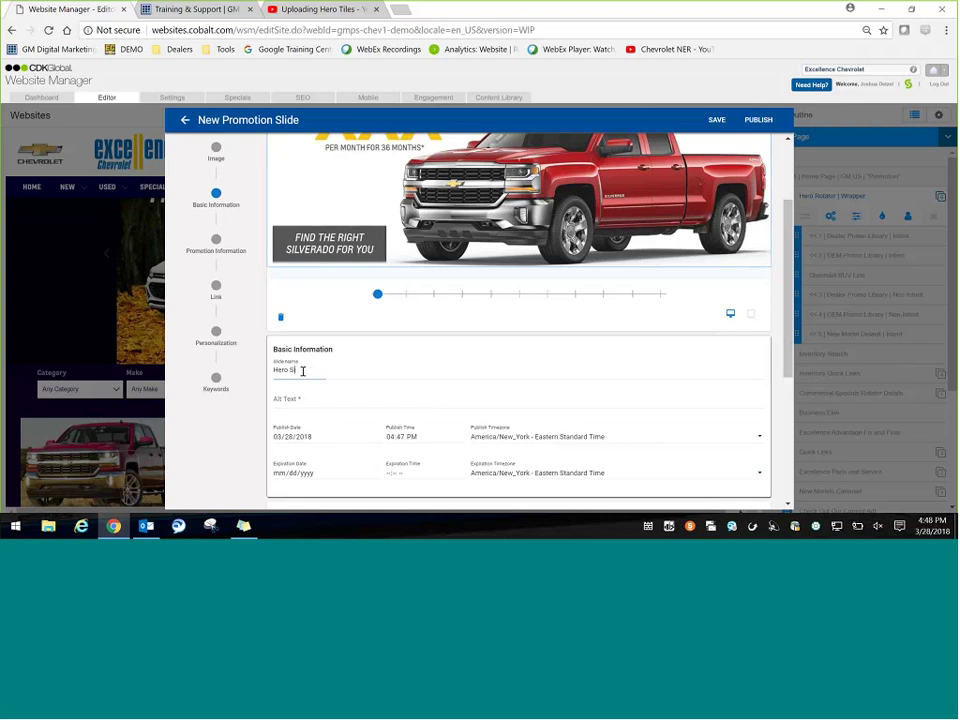
key("BackSpace")
key("BackSpace")
type("20")
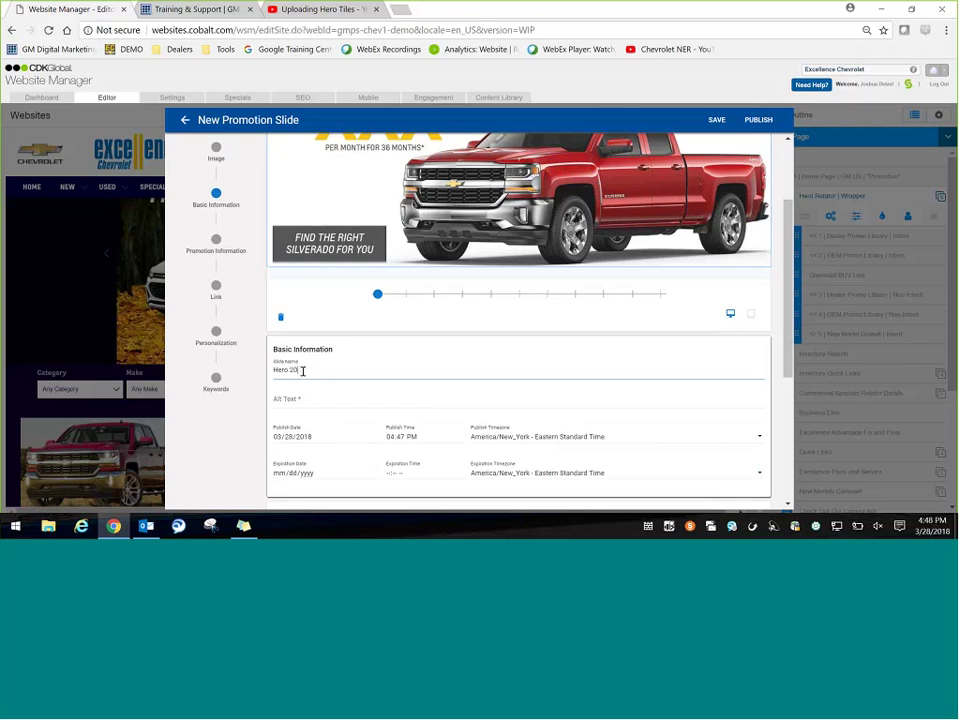
type("18 Silv")
left_click(303, 371)
key("BackSpace")
key("BackSpace")
key("BackSpace")
key("BackSpace")
key("BackSpace")
left_click(303, 371)
type("erado")
Set the slide's alt text to "Best Chevrolet Silverado Lease Offer in Pittsburgh Pennsylvania"
scroll(598, 205, "up", 5)
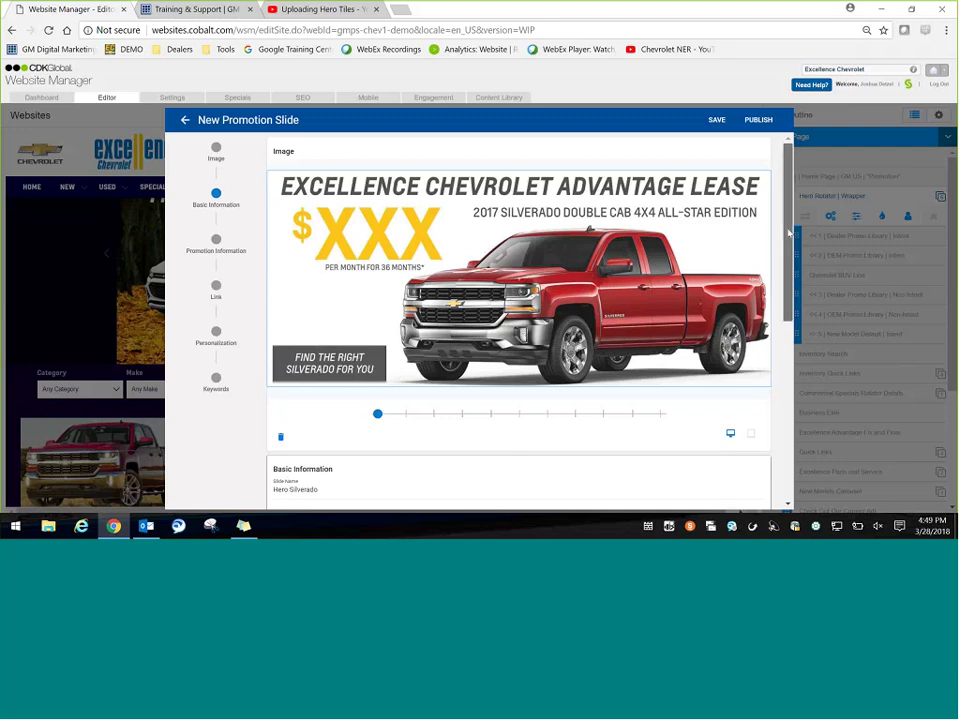
scroll(696, 266, "down", 1)
scroll(696, 266, "down", 1)
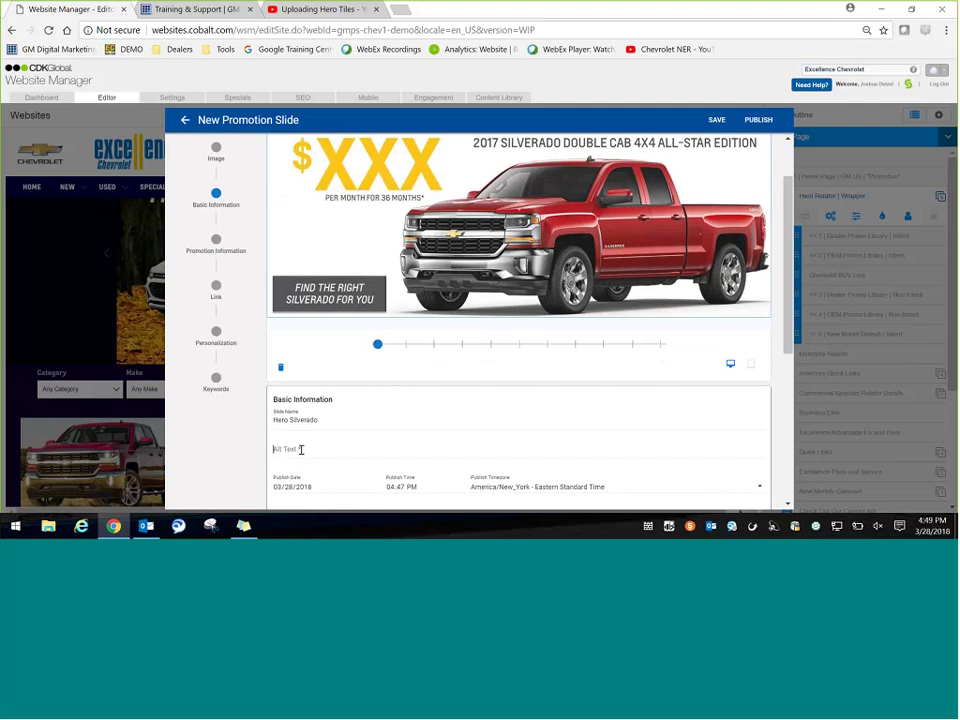
type("Best Chevrolet Silverado Lease Of")
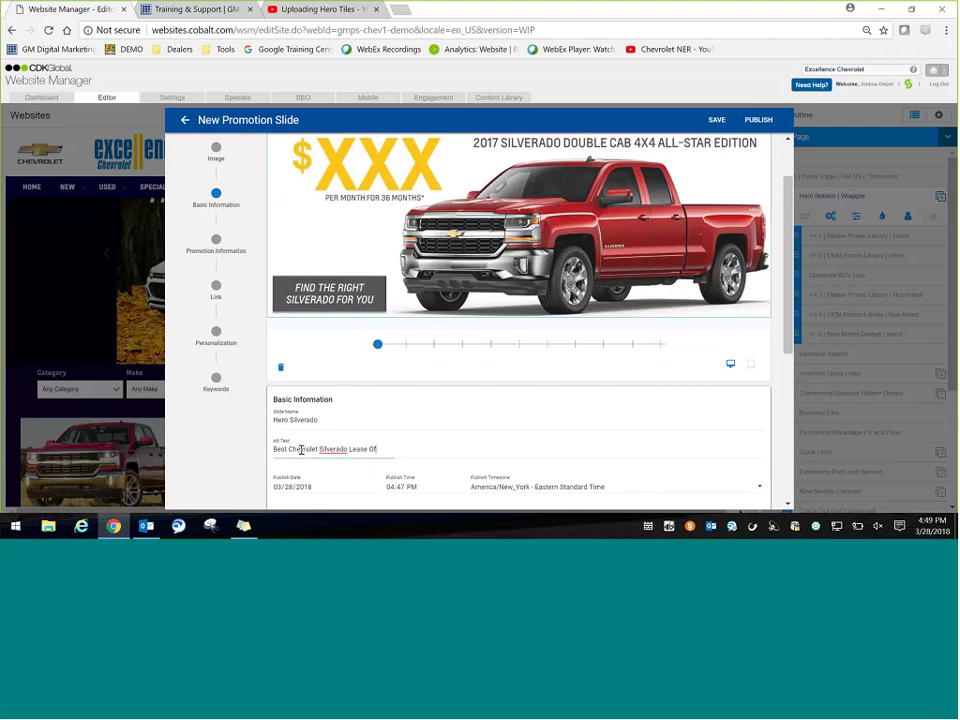
type("fer in Pittsburgh Penn")
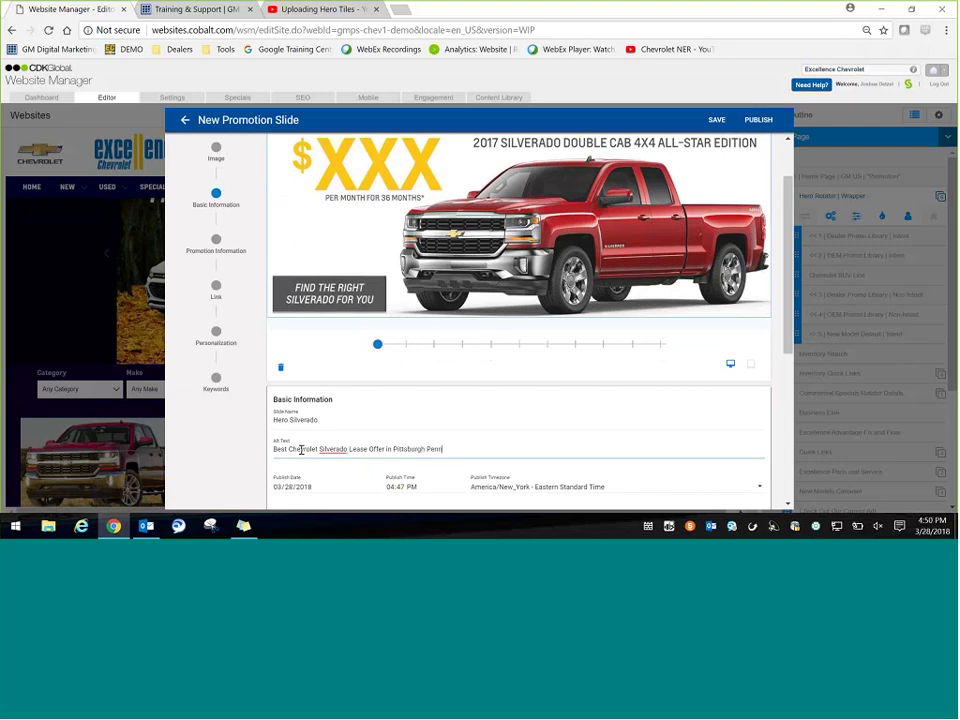
type("sylvania")
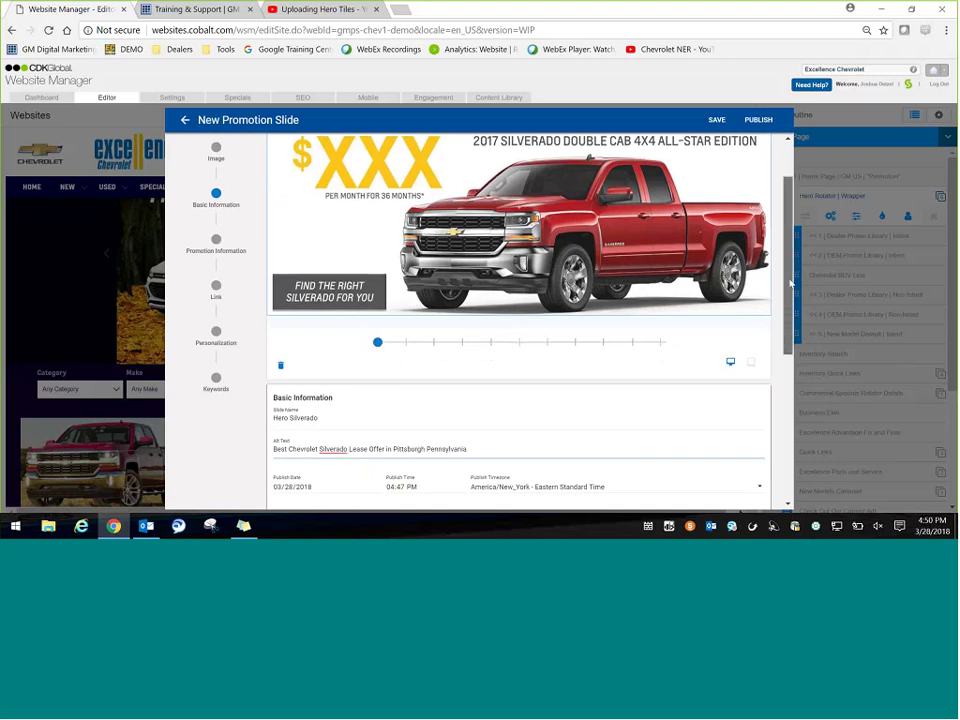
Set the slide to expire on 04/02/2018 at 11:59 PM
scroll(790, 284, "down", 1)
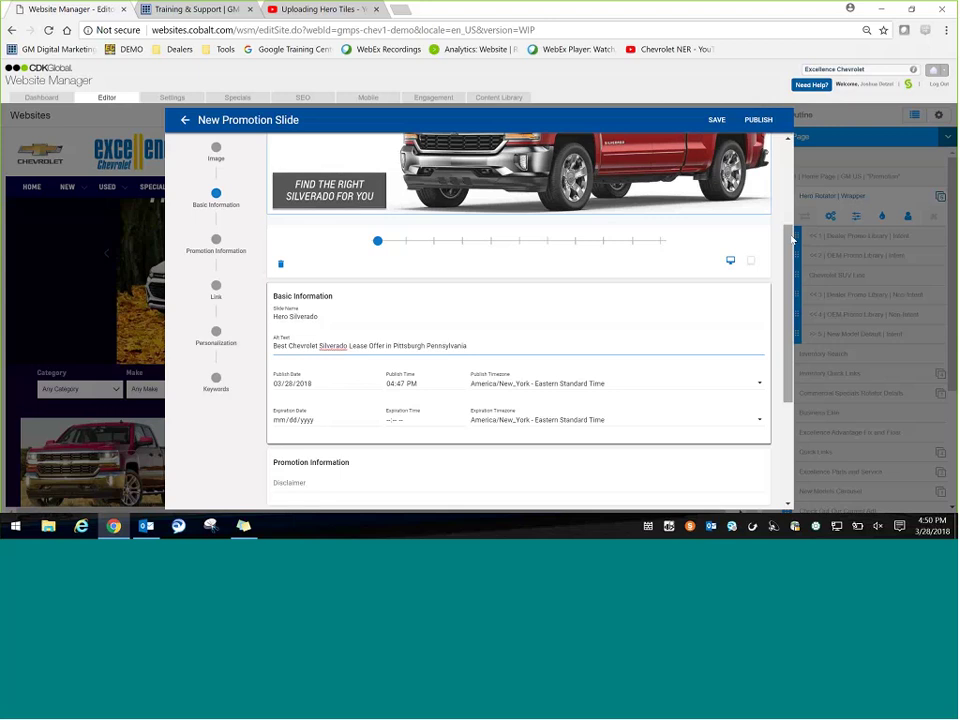
scroll(791, 240, "down", 1)
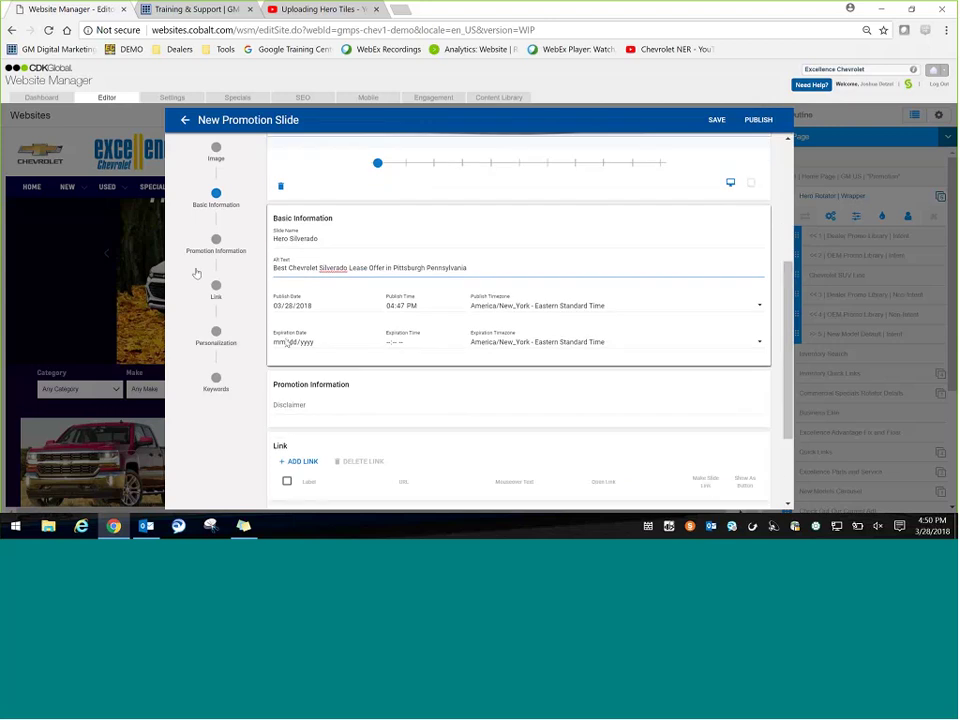
left_click(285, 343)
type("04/")
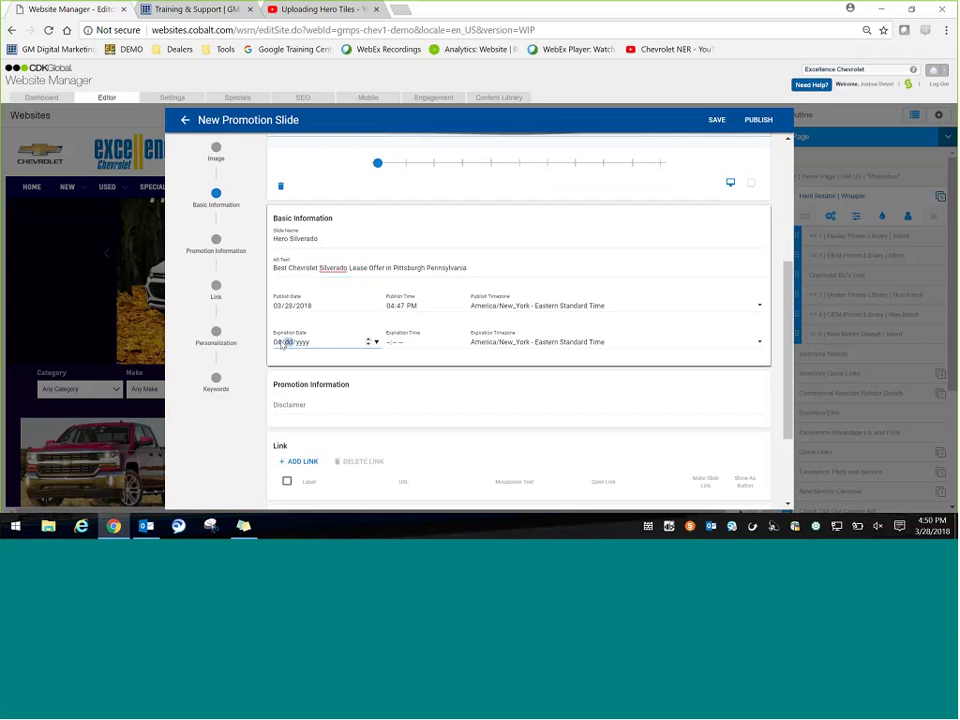
type("02/2018")
key("Tab")
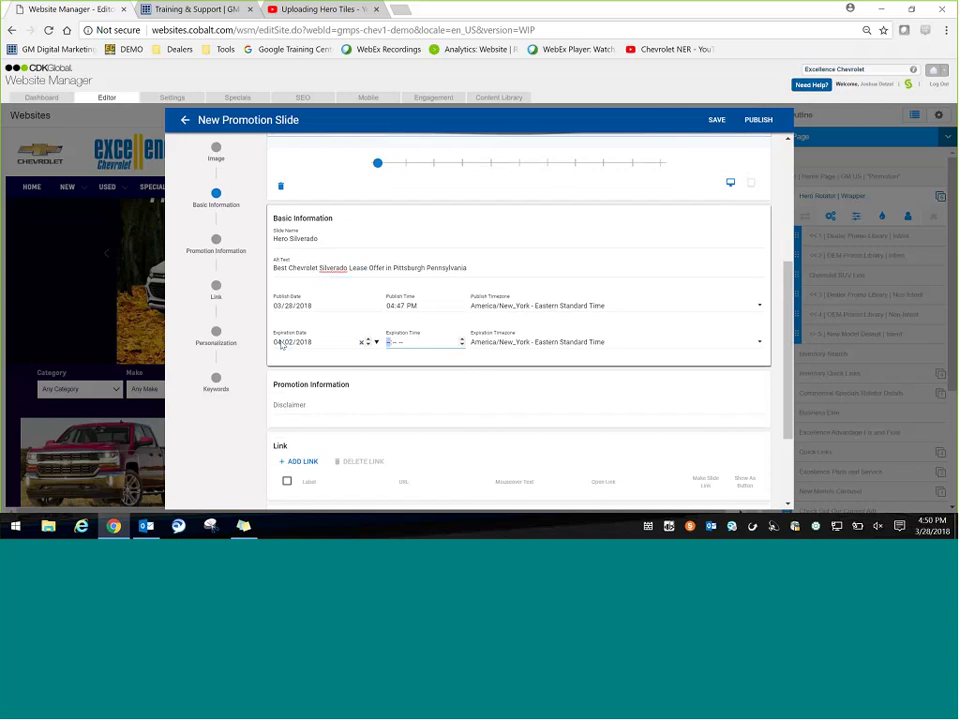
type("1159p")
left_click(636, 390)
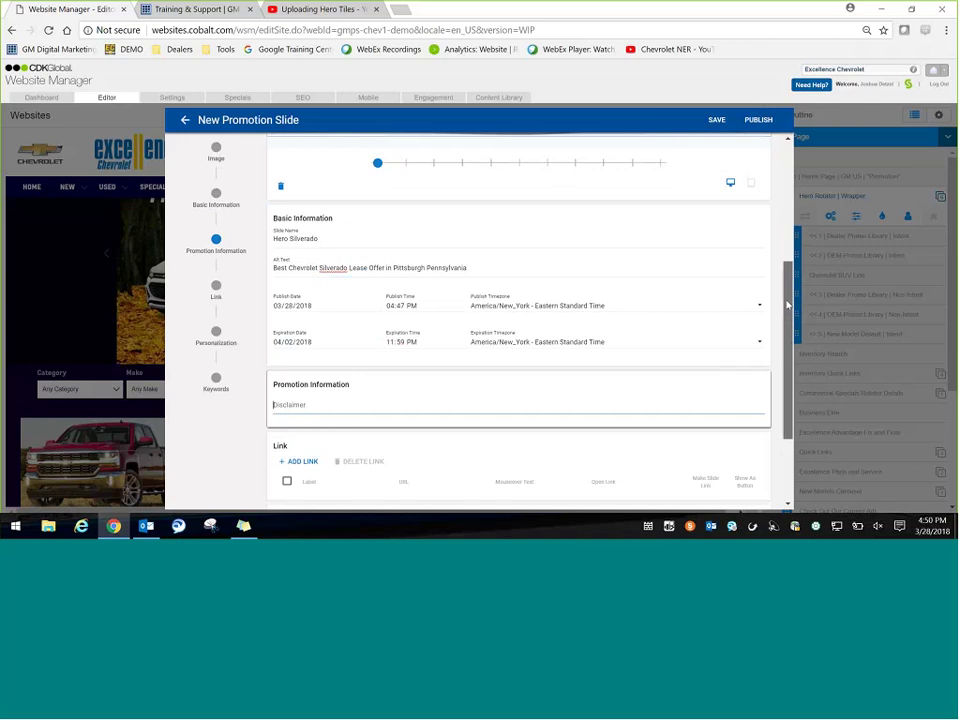
Compare the slide image in the desktop and mobile previews, ending on the mobile preview
left_click_drag(787, 305, 787, 290)
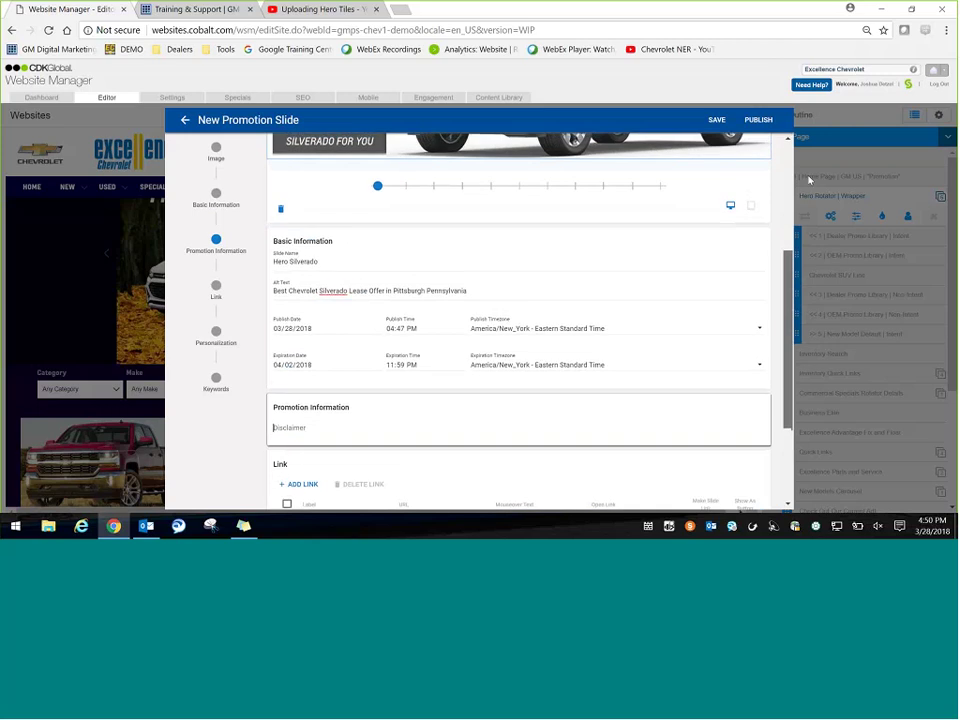
scroll(749, 440, "up", 5)
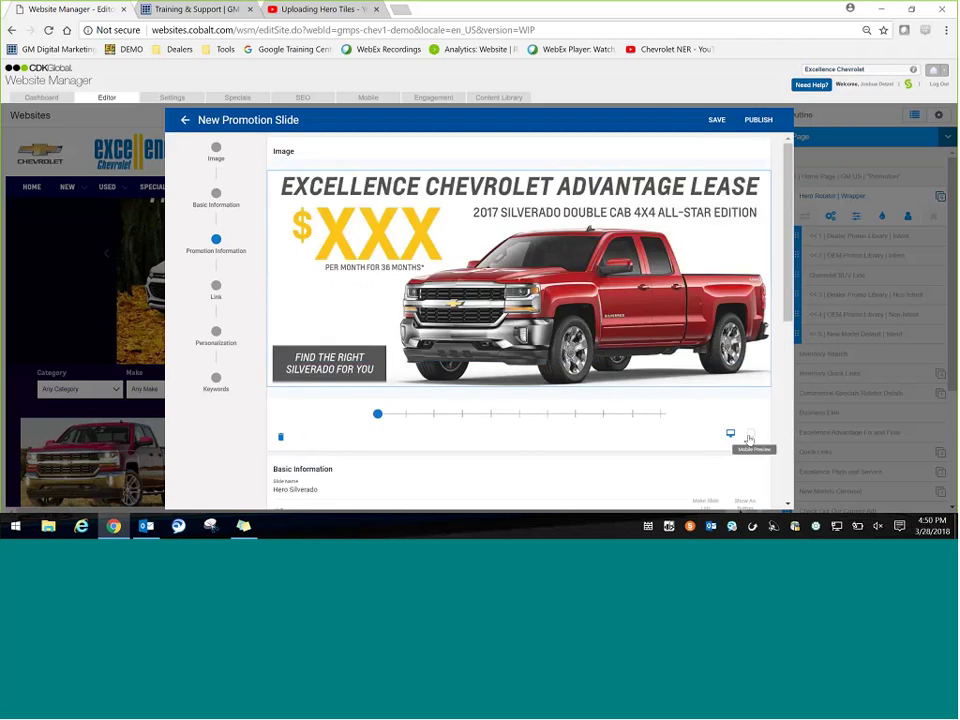
left_click(749, 440)
left_click(731, 437)
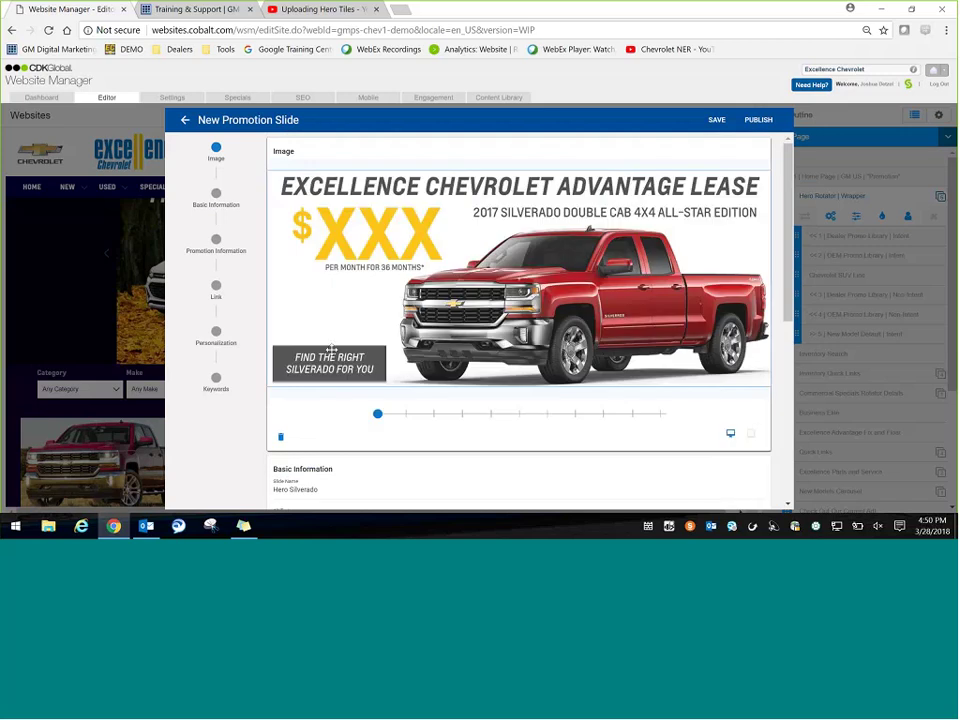
left_click(750, 437)
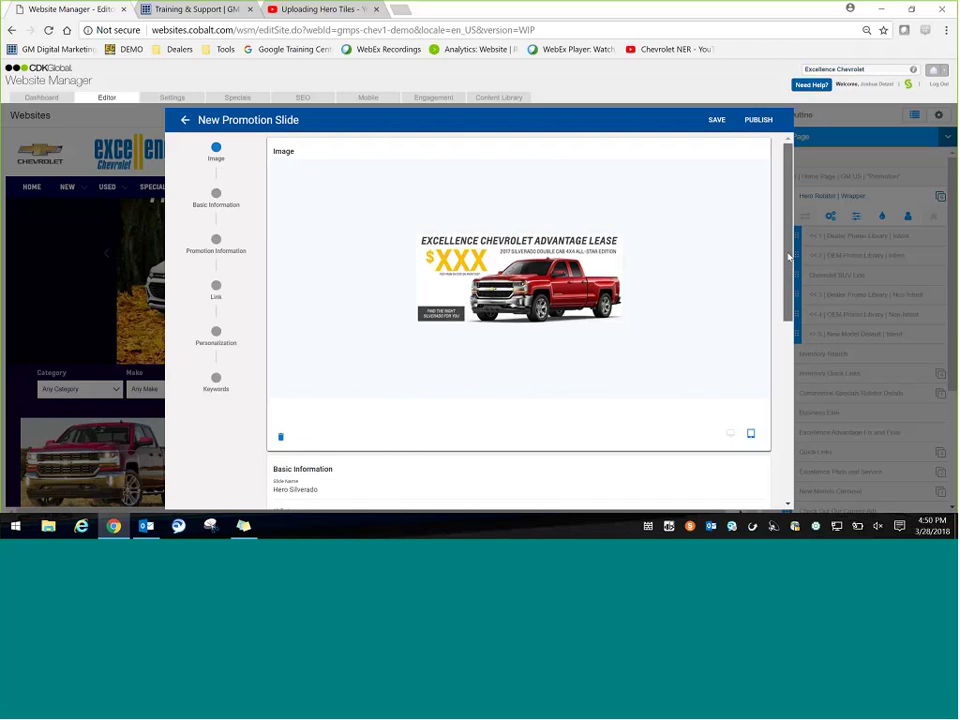
Enter "MAKE YOUR LAWYER HAPPY!" as the disclaimer in the Promotion Information section
left_click_drag(788, 257, 737, 373)
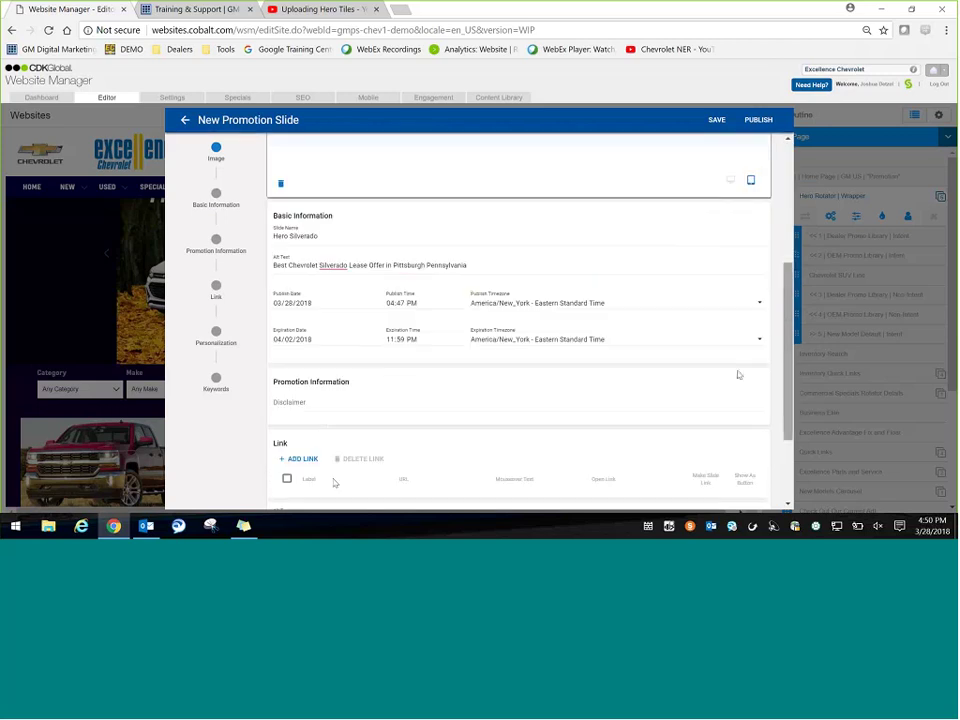
left_click(313, 402)
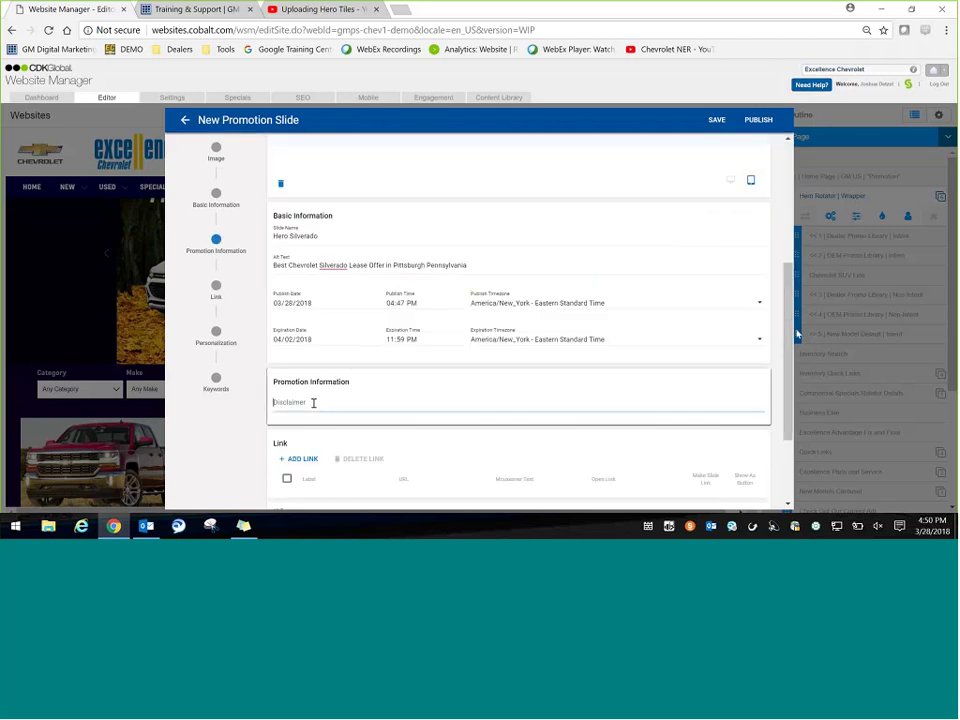
left_click_drag(790, 336, 776, 212)
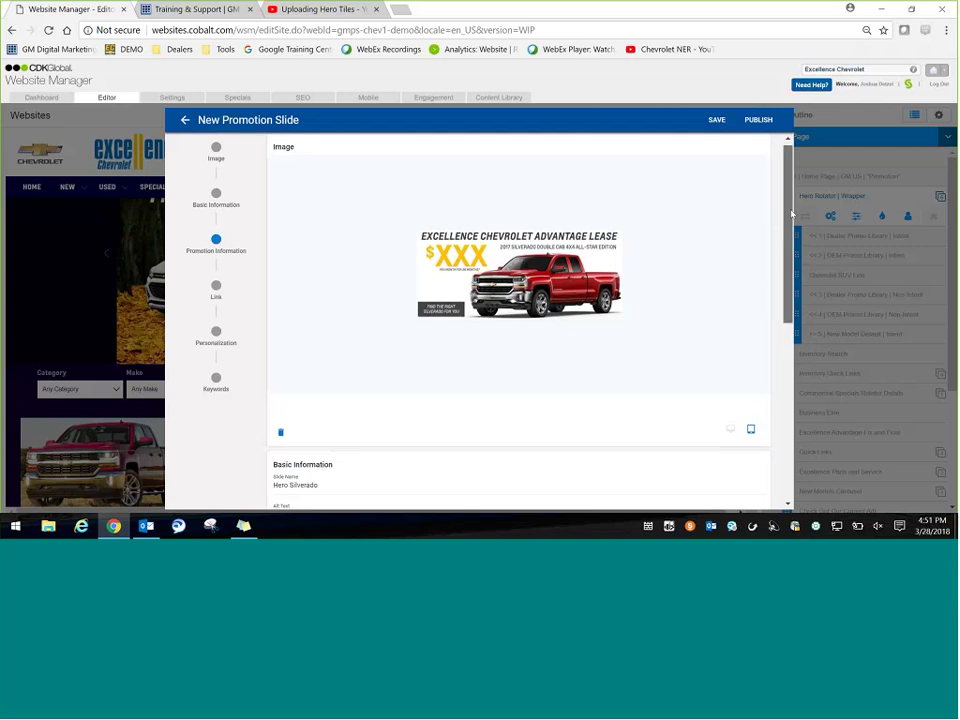
left_click_drag(791, 214, 791, 340)
left_click(302, 385)
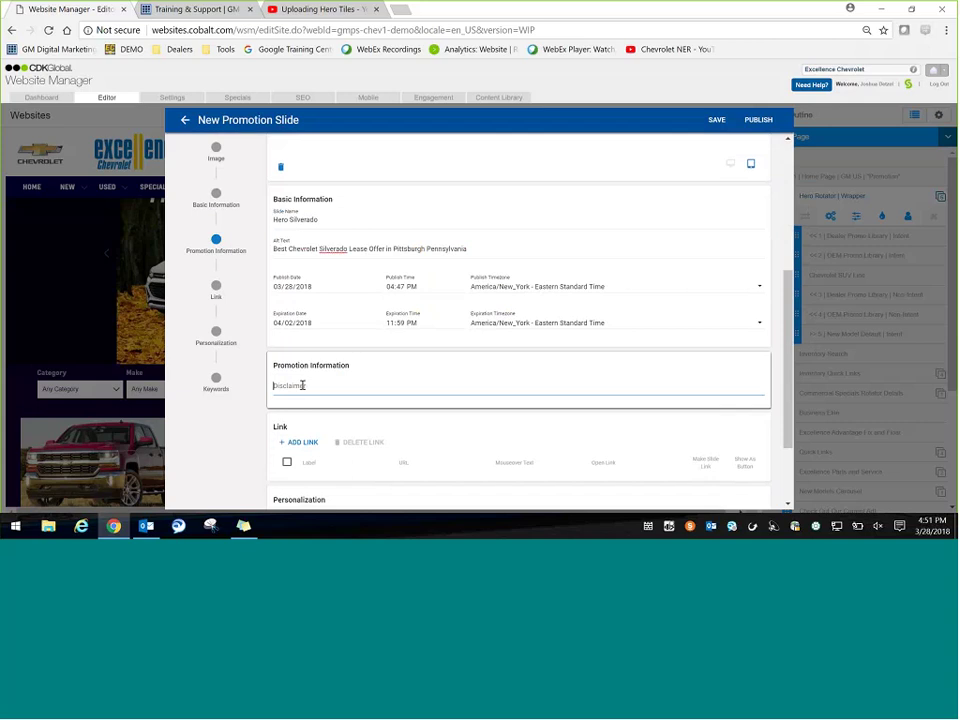
type("MAKE YOUR LAWYER HAPPY!")
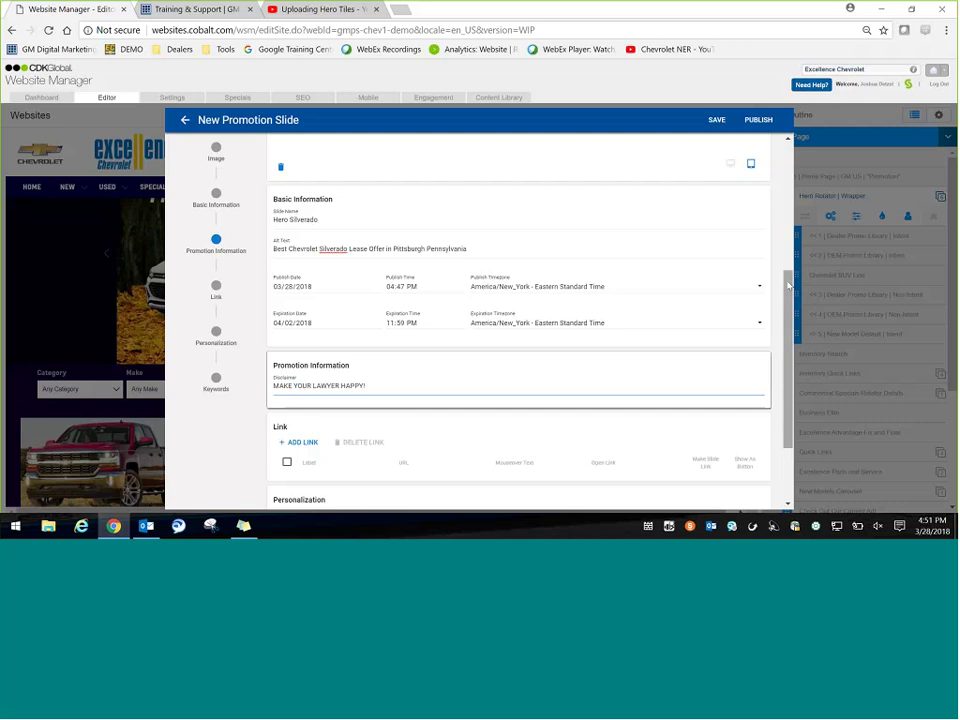
scroll(788, 286, "down", 2)
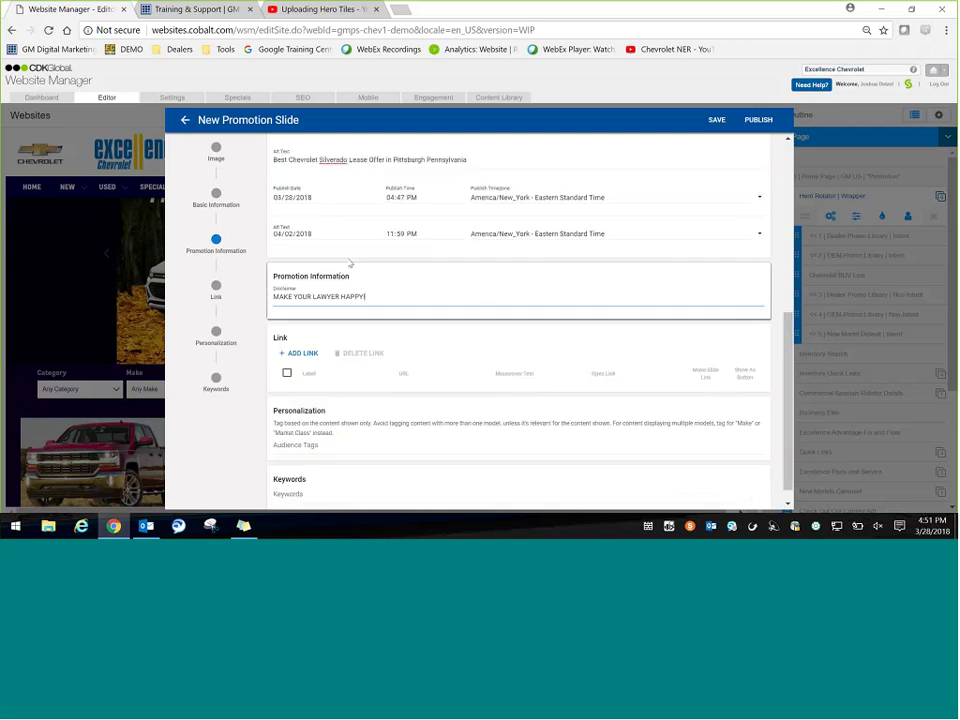
left_click_drag(366, 297, 271, 298)
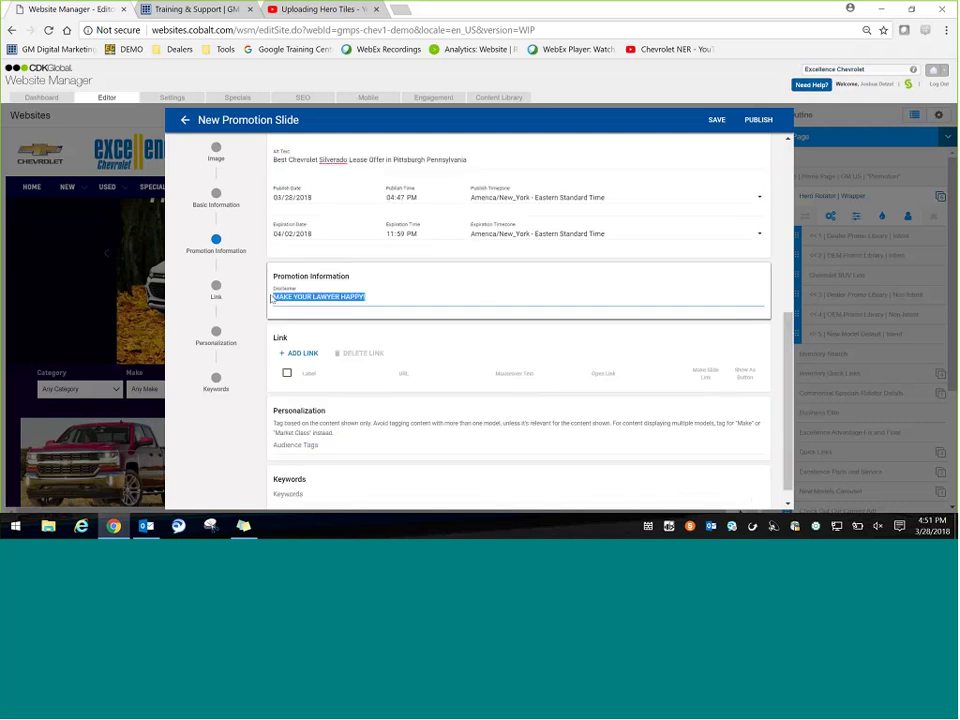
left_click(390, 328)
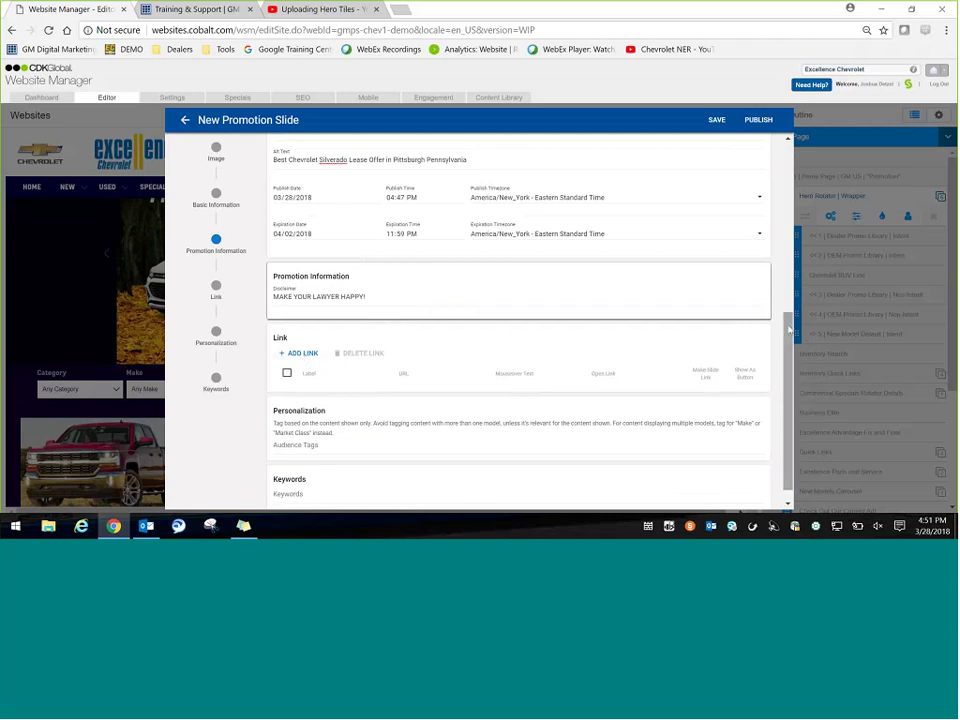
Add a primary link to the slide and label it "Find Your Silverado"
scroll(788, 330, "down", 1)
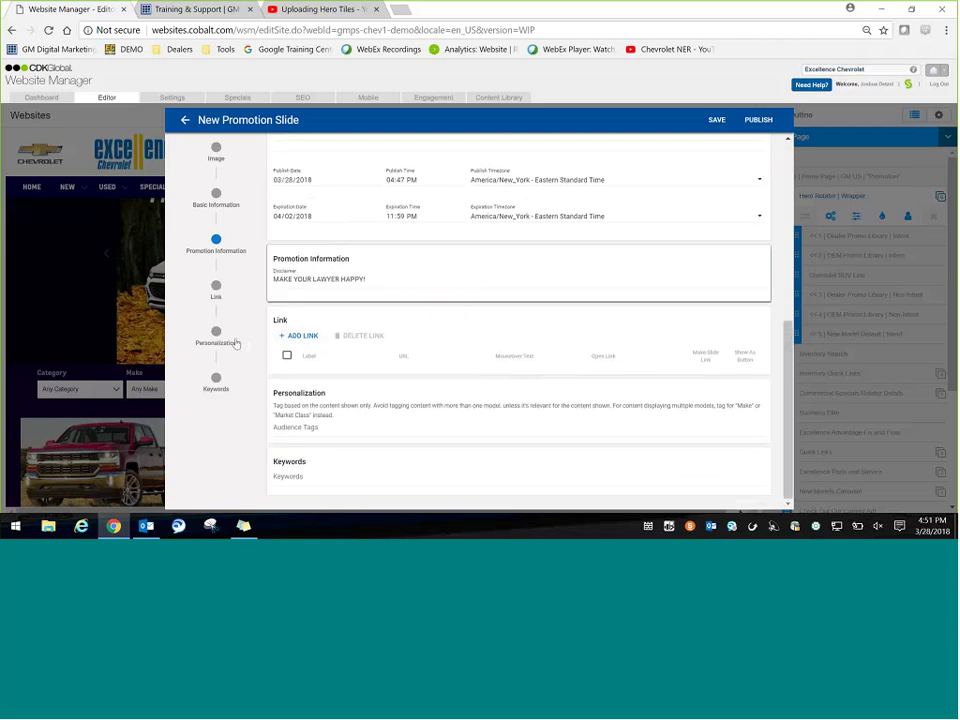
left_click(310, 337)
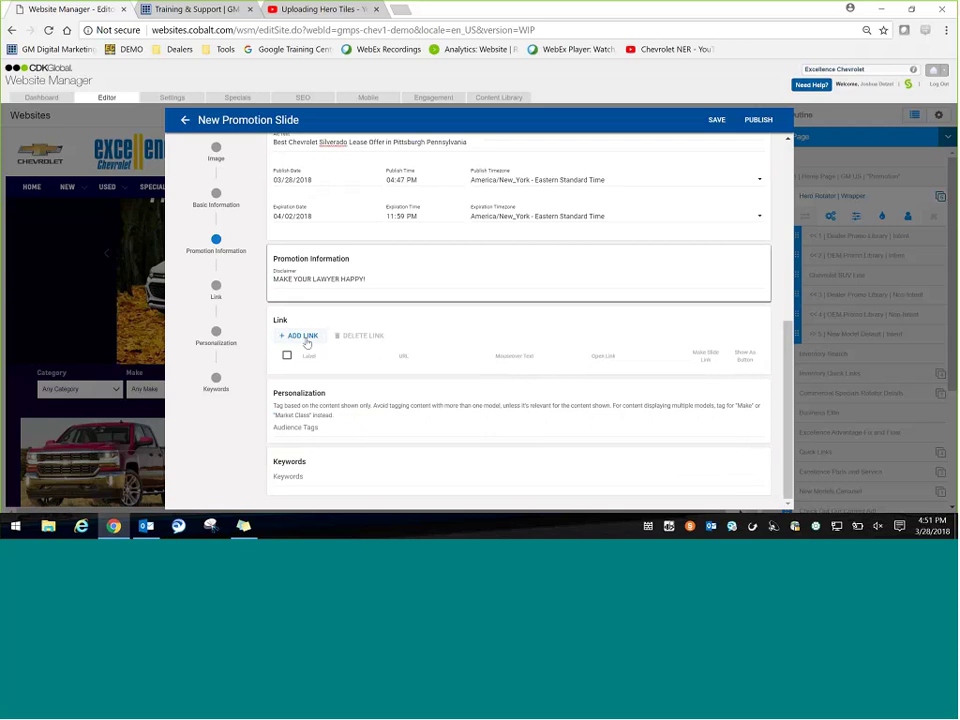
left_click(306, 338)
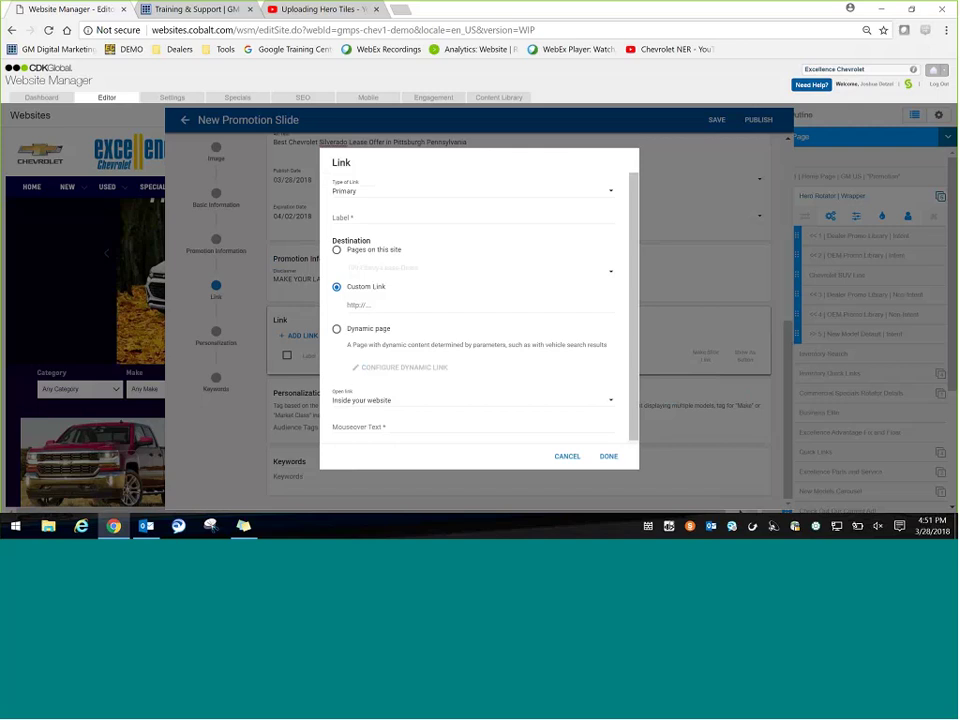
left_click(395, 217)
type("Find Your Silverado")
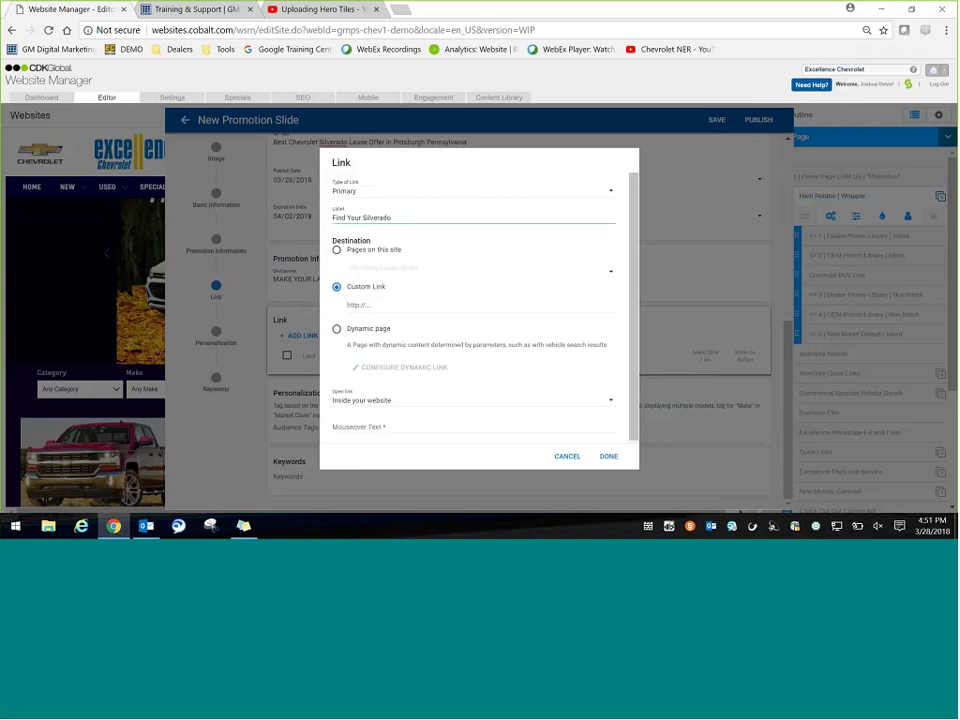
Make the link's destination a dynamic page and choose Vehicle Search as its content type
left_click(337, 329)
left_click(397, 369)
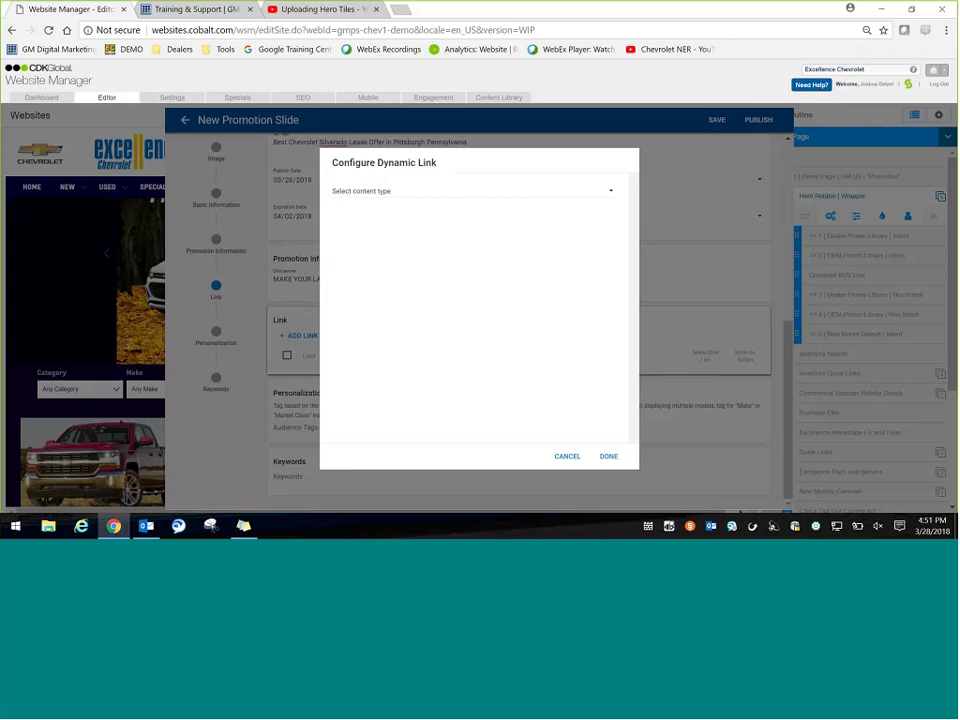
left_click(493, 192)
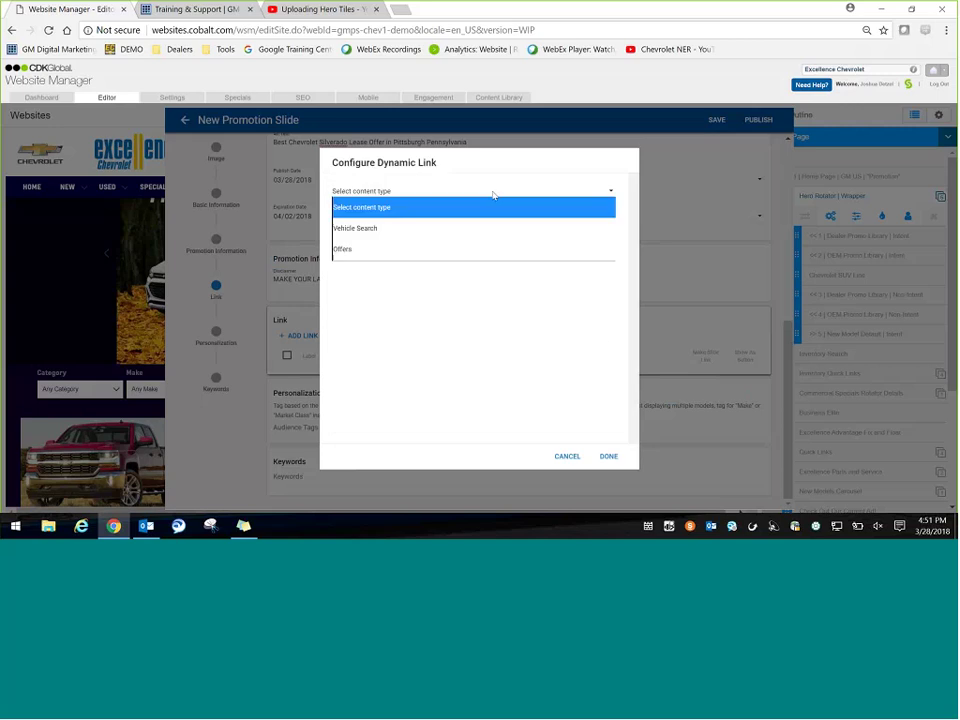
left_click(375, 230)
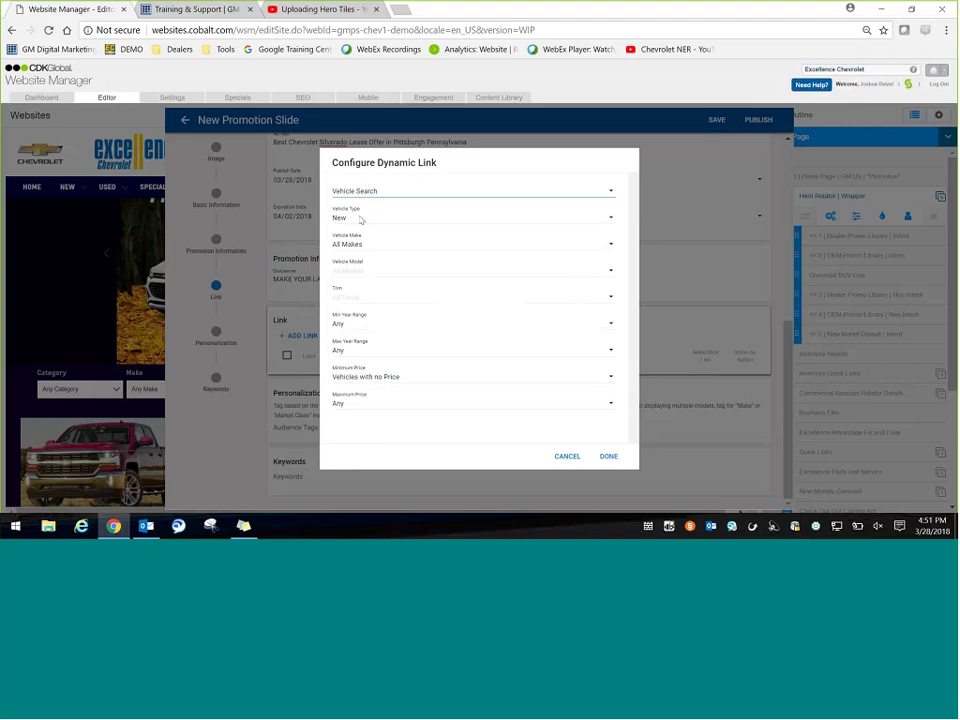
Restrict the dynamic vehicle search to the Chevrolet Silverado 1500 and set the minimum price to From Lowest Price
left_click(355, 243)
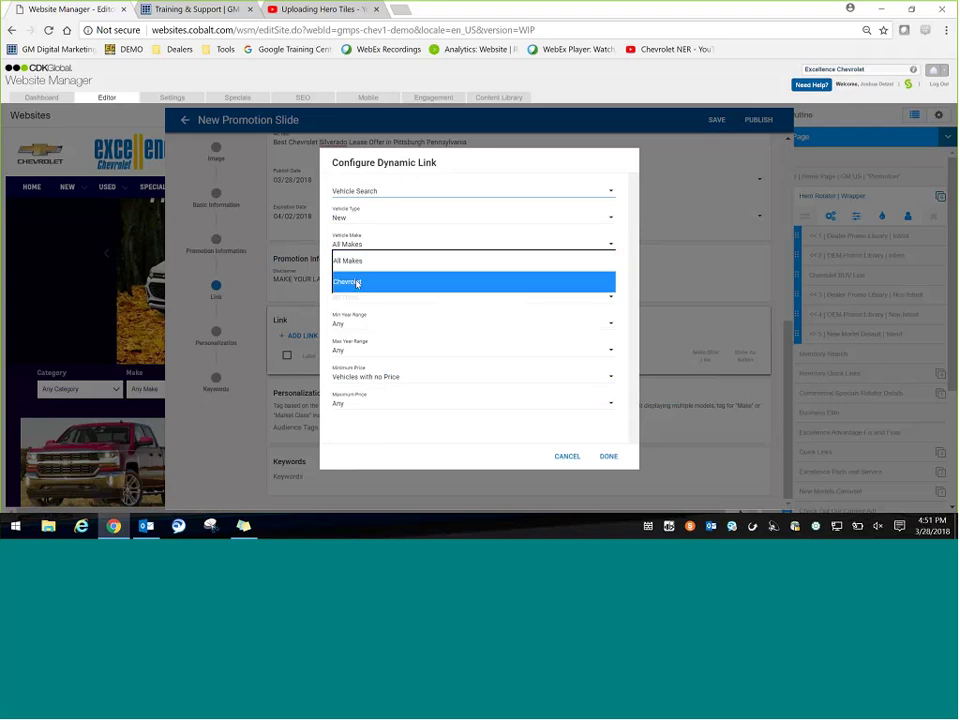
left_click(357, 281)
left_click(378, 271)
scroll(407, 221, "down", 3)
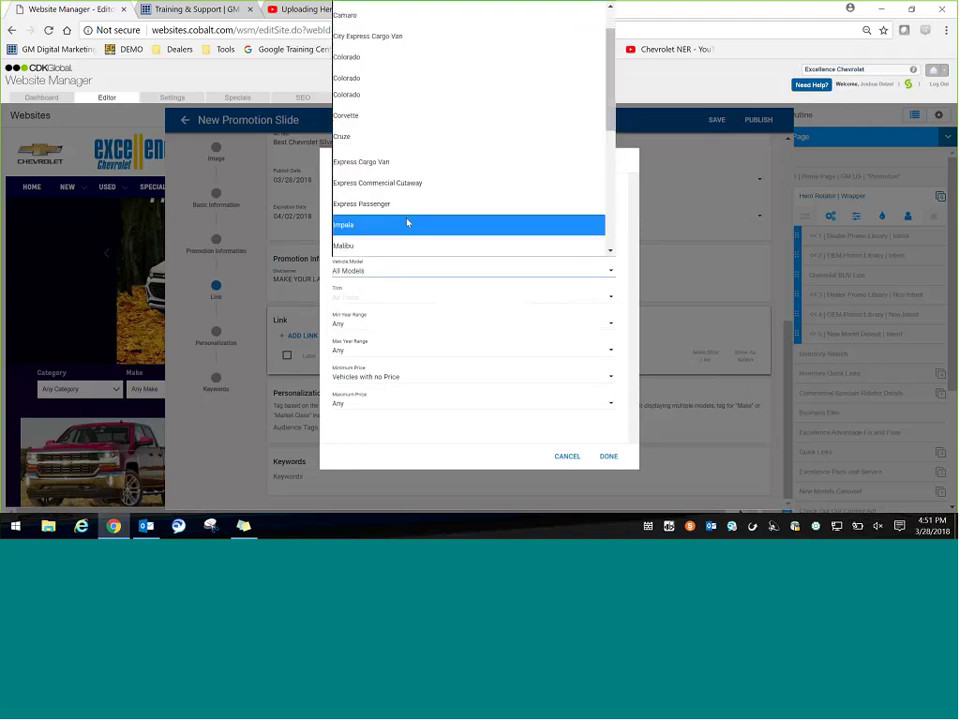
left_click(407, 221)
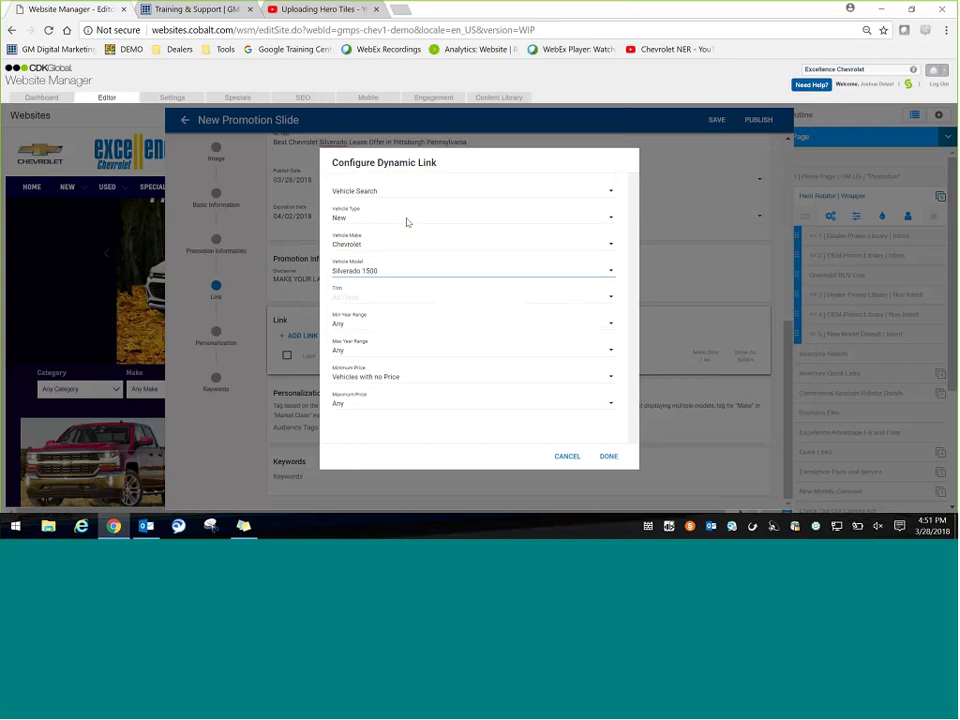
left_click(396, 374)
left_click(385, 100)
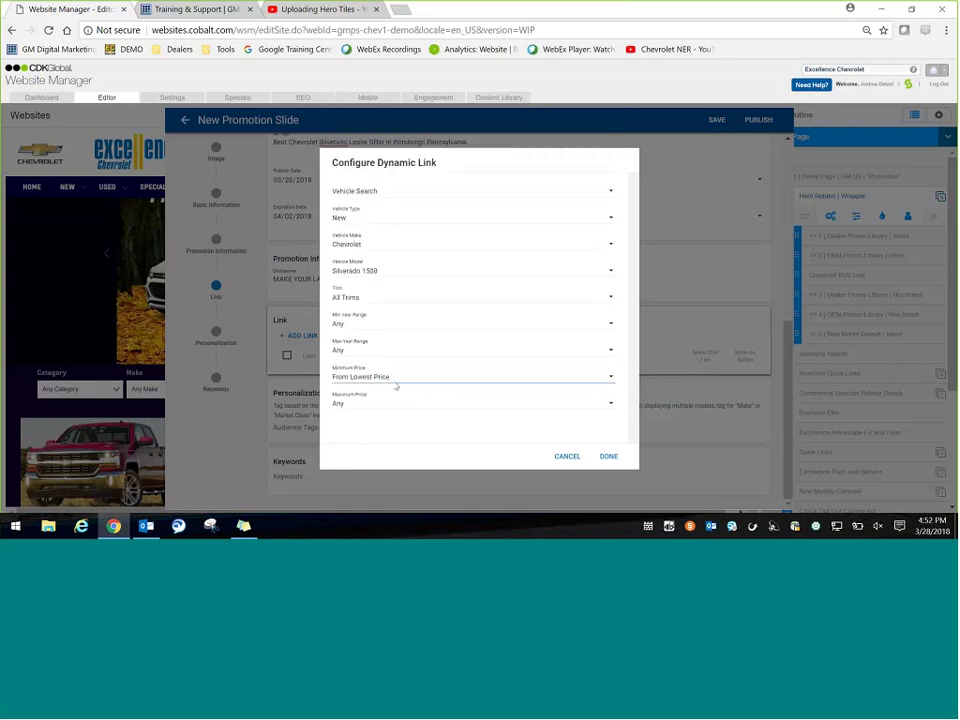
Look through the trim choices offered for the Silverado 1500 search, leaving All Trims selected
left_click(463, 305)
left_click(484, 236)
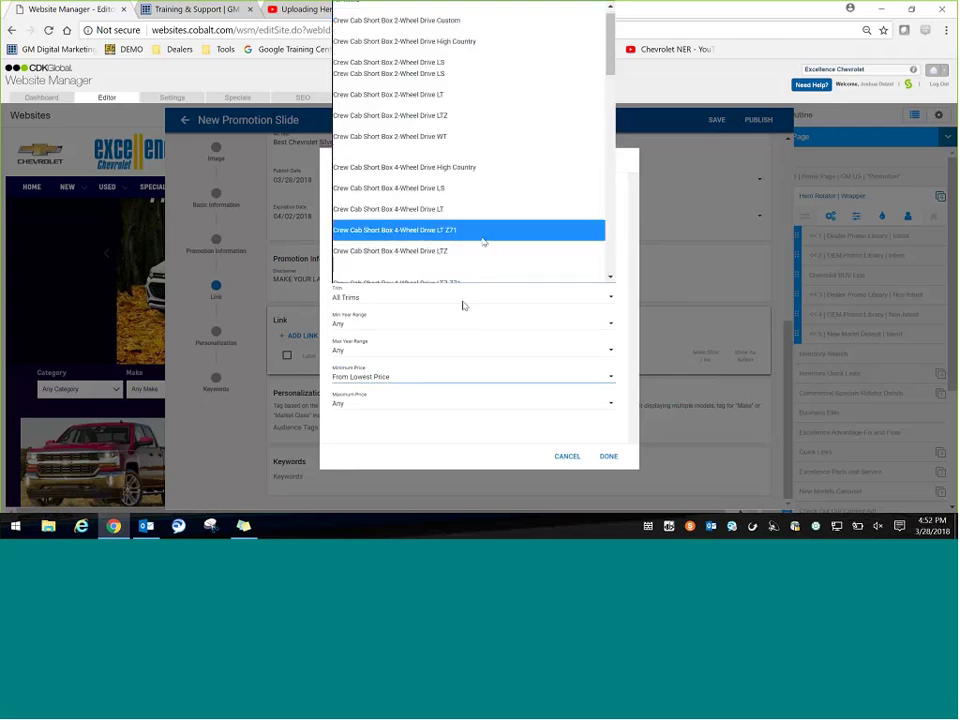
left_click(444, 108)
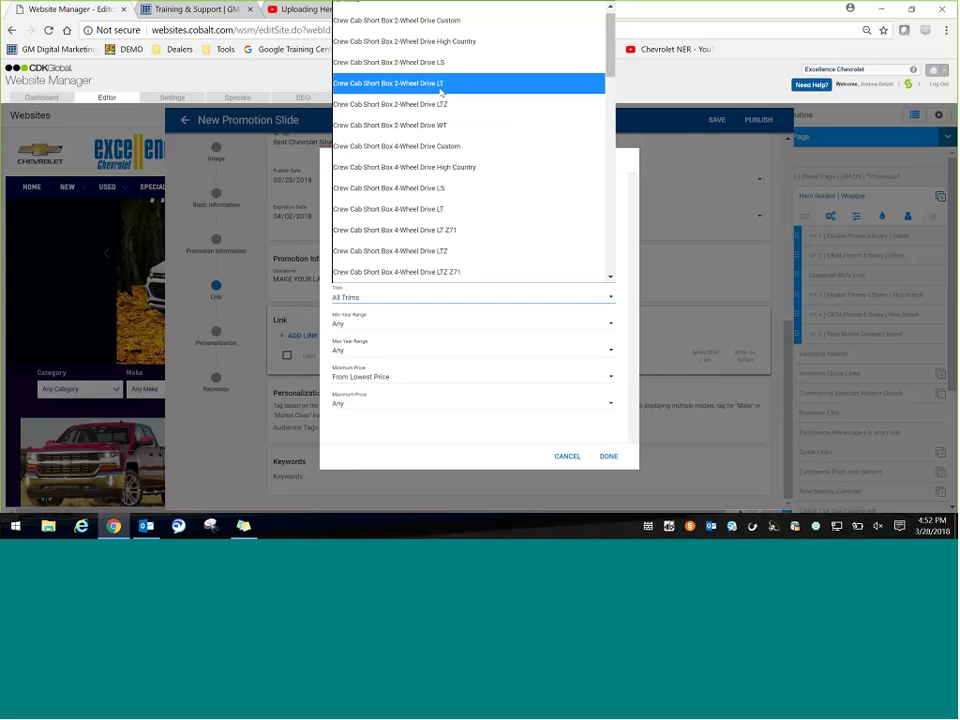
left_click(413, 168, "ctrl")
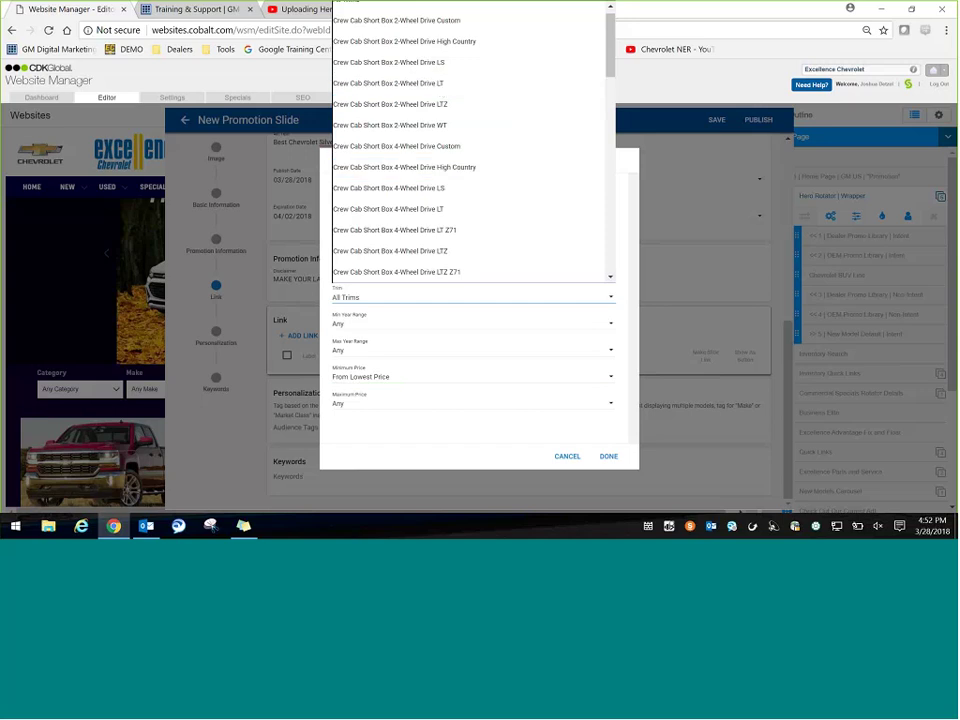
left_click(629, 235)
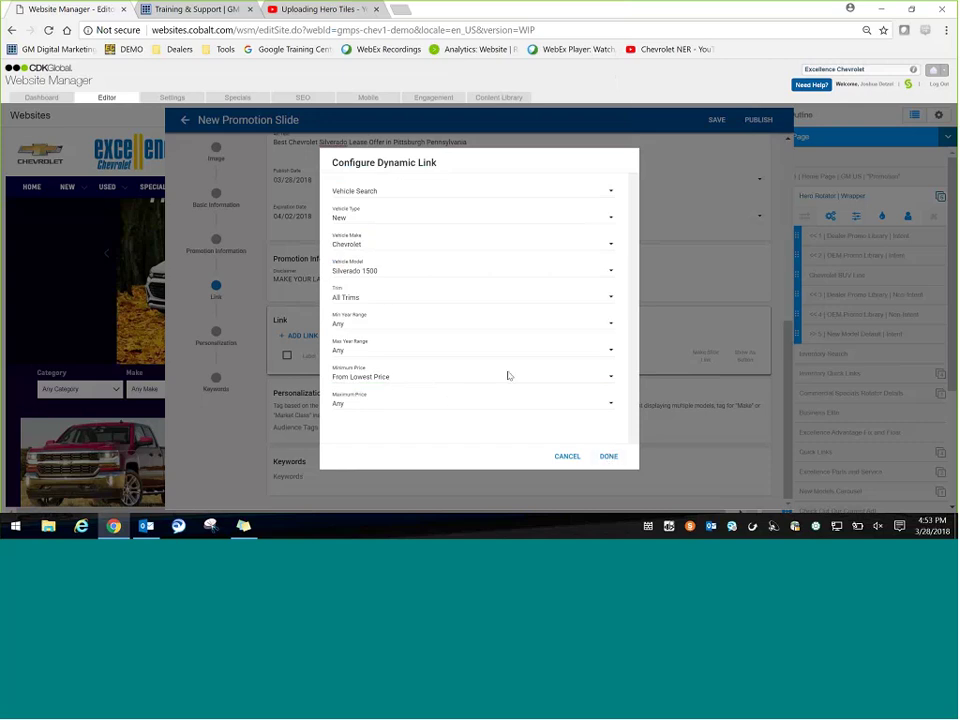
Accept the dynamic link configuration and finish the link with the mouseover text "Find Your Silverado"
left_click(608, 457)
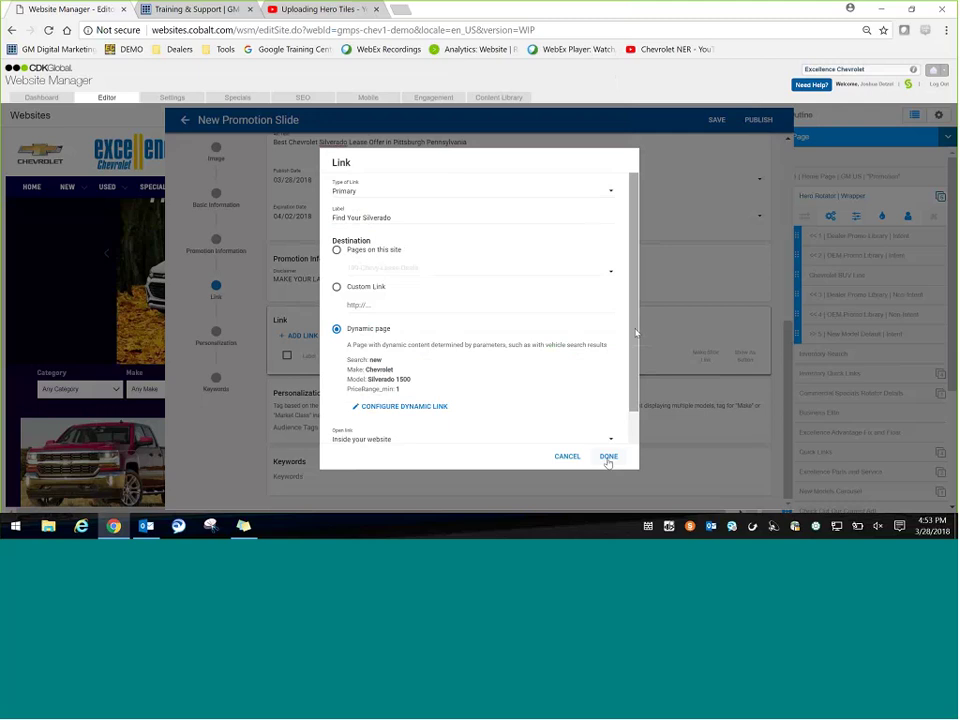
scroll(544, 392, "down", 2)
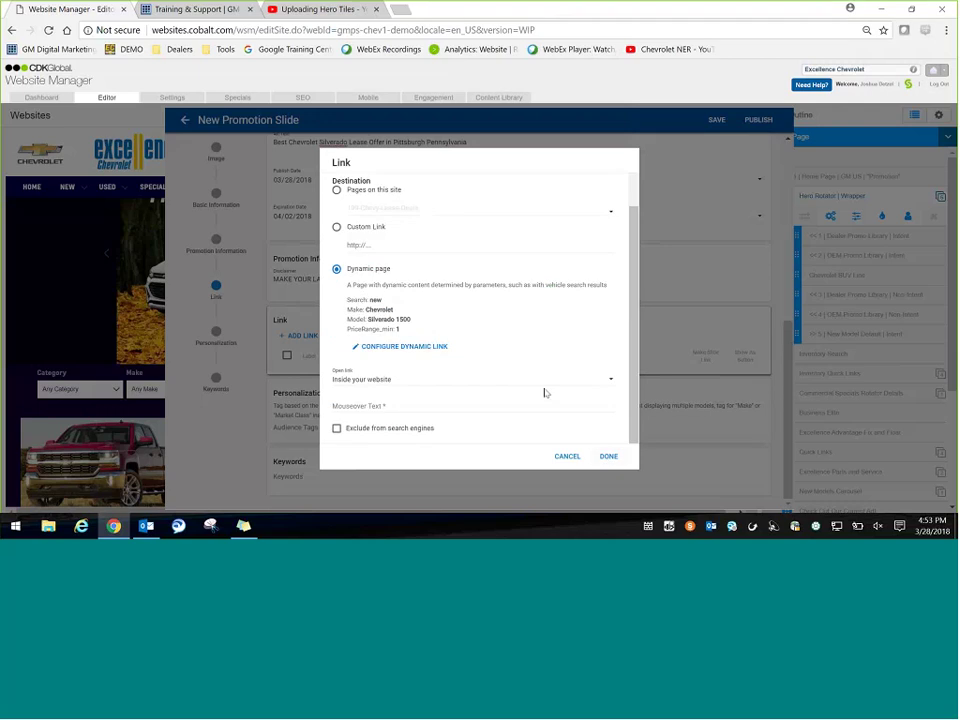
left_click(416, 408)
type("Find Your")
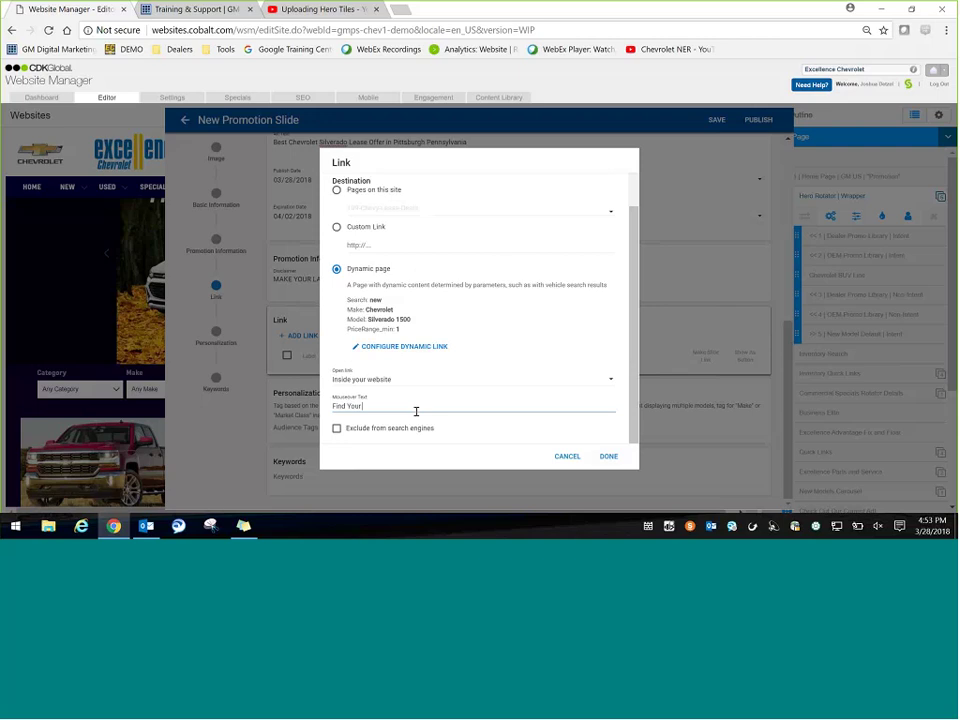
type(" Silverado")
left_click(609, 457)
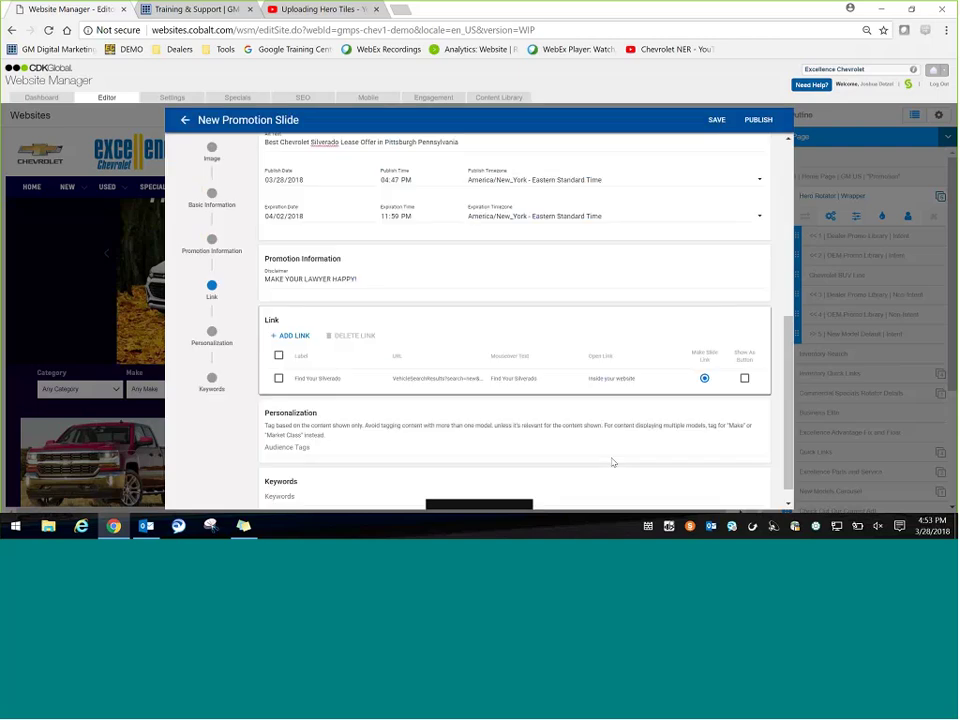
Add the audience tag for the Silverado 1500 model in the slide's Personalization section
left_click(211, 159)
left_click(212, 296)
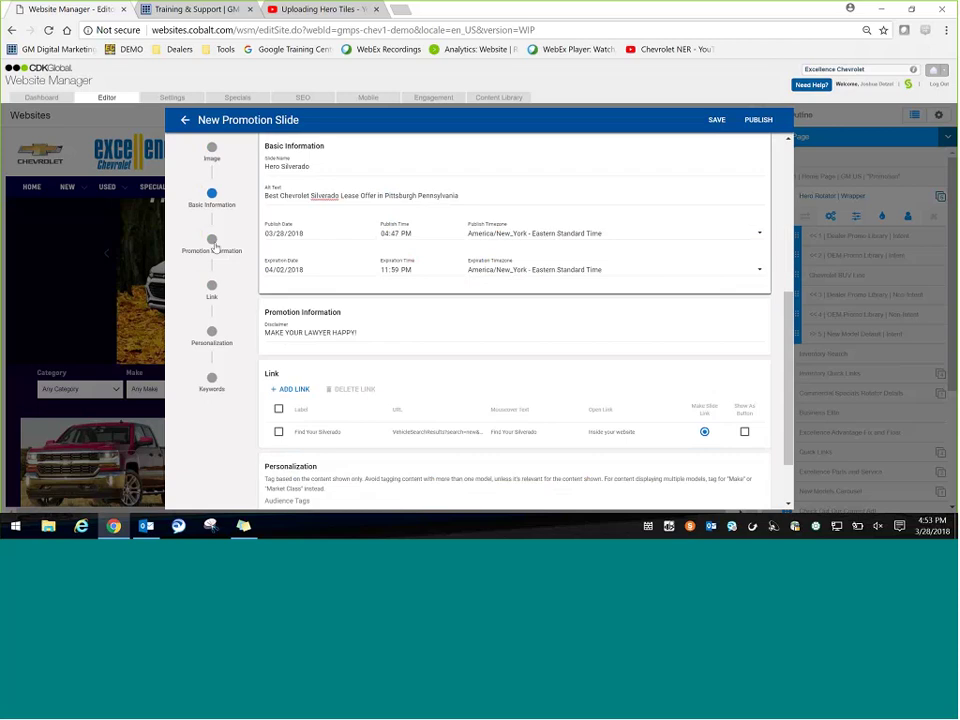
left_click(213, 336)
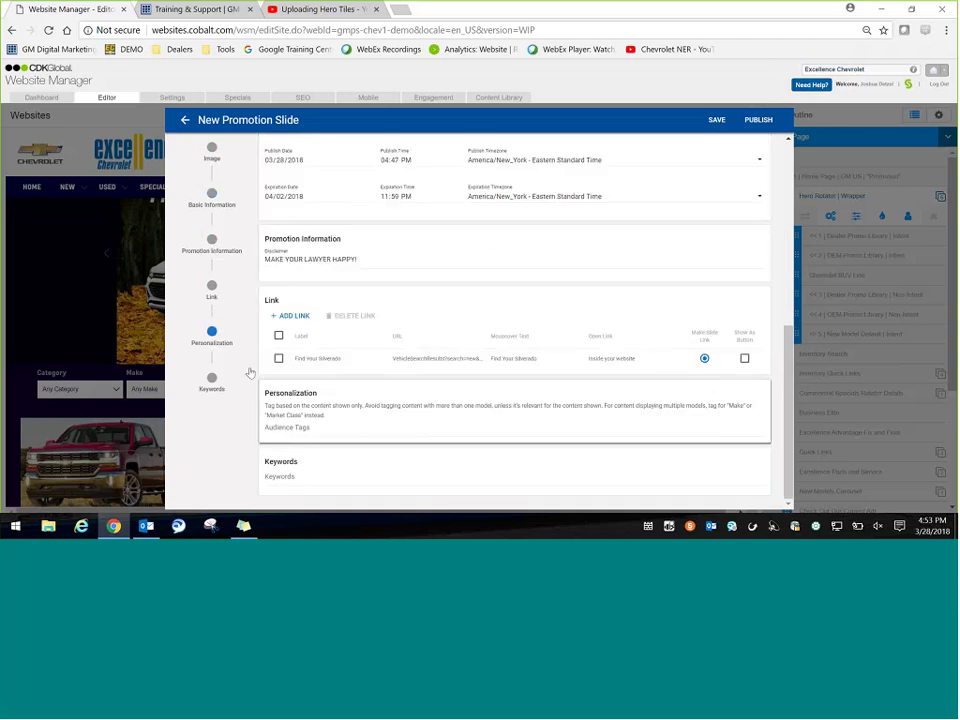
left_click(287, 427)
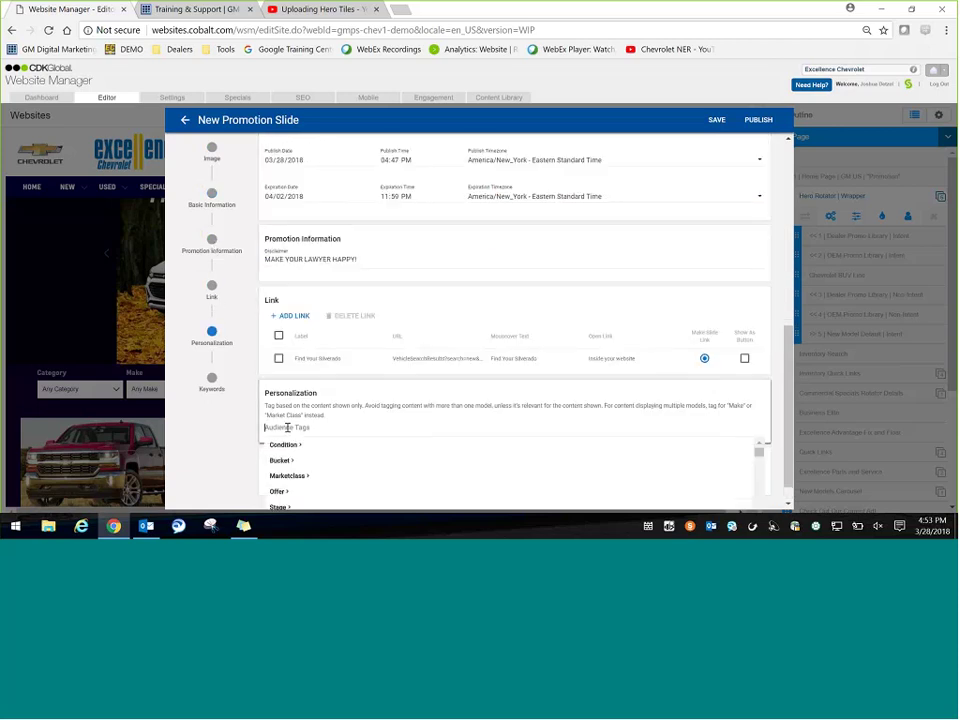
type("Silverado")
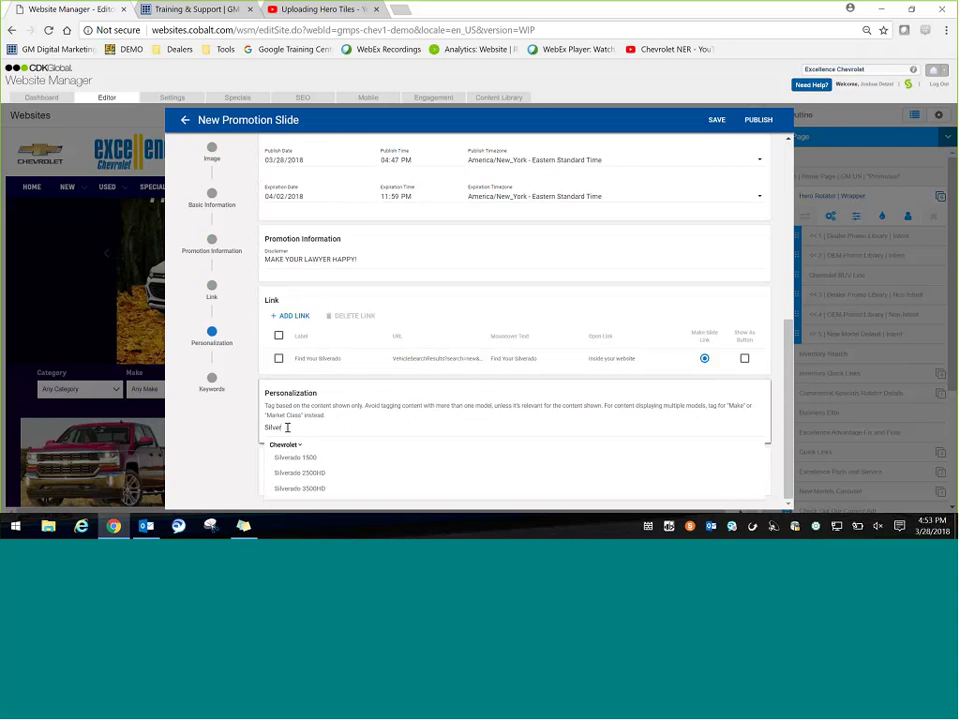
left_click(298, 456)
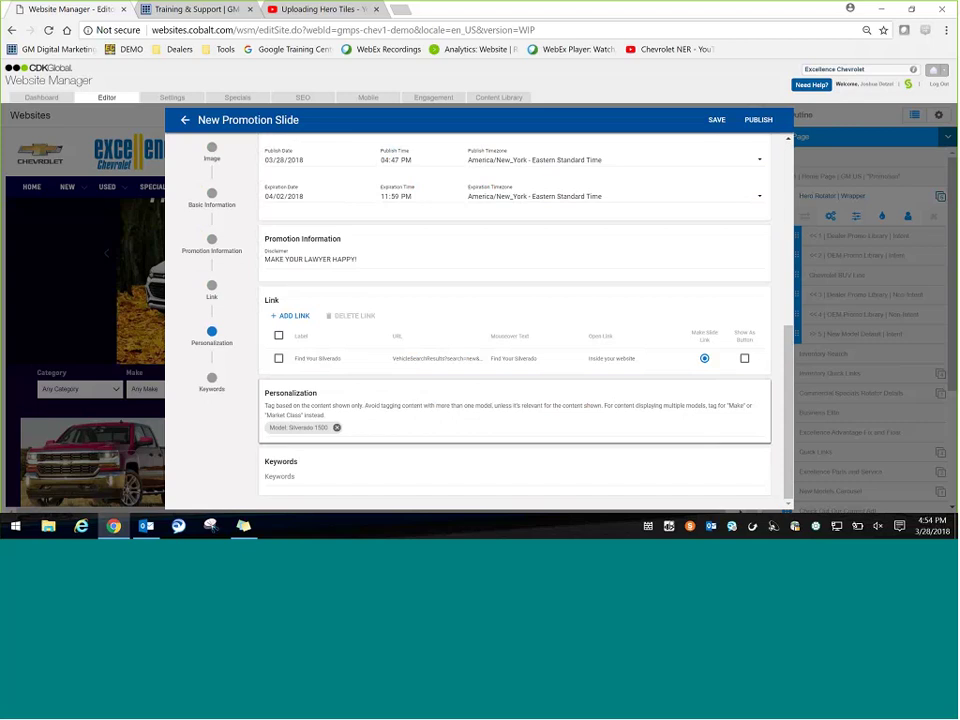
Add the keywords "Dealer Intent" and "Non Intent" to the slide
left_click(345, 452)
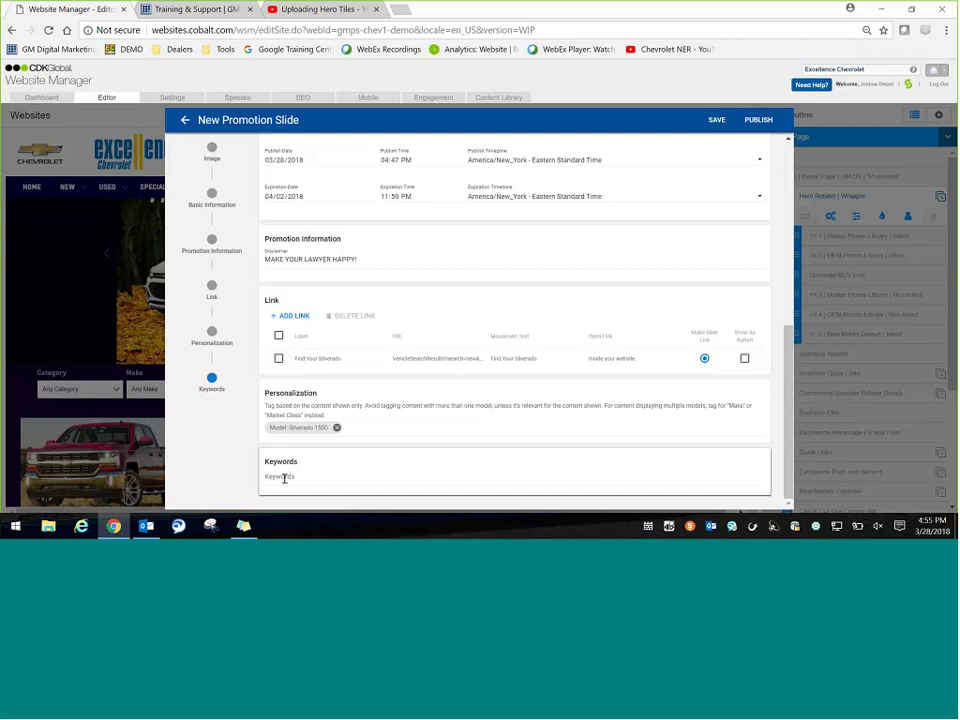
type("Dealer Intent")
key("Return")
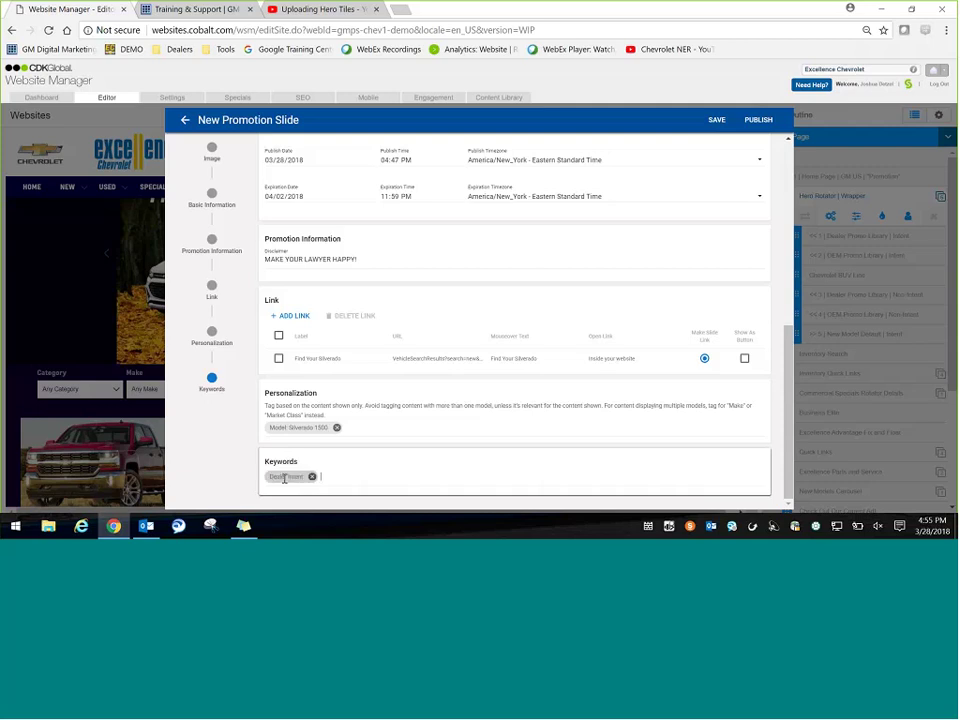
type("Non Intent")
key("Return")
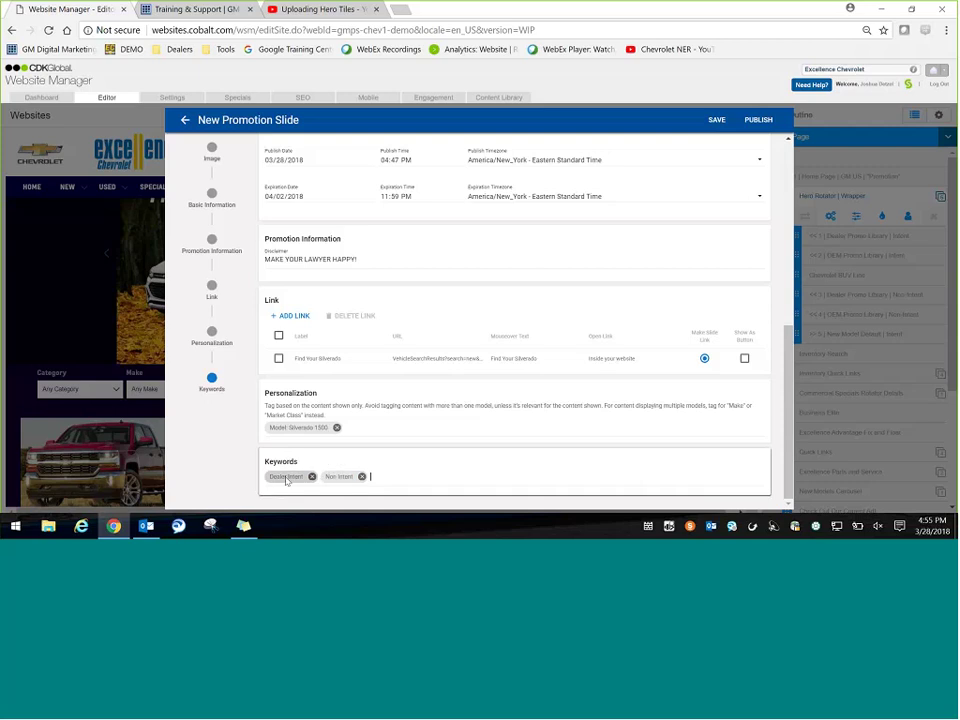
Publish the Silverado slide and check the slideshow collections, returning to the list of all slides
left_click(758, 121)
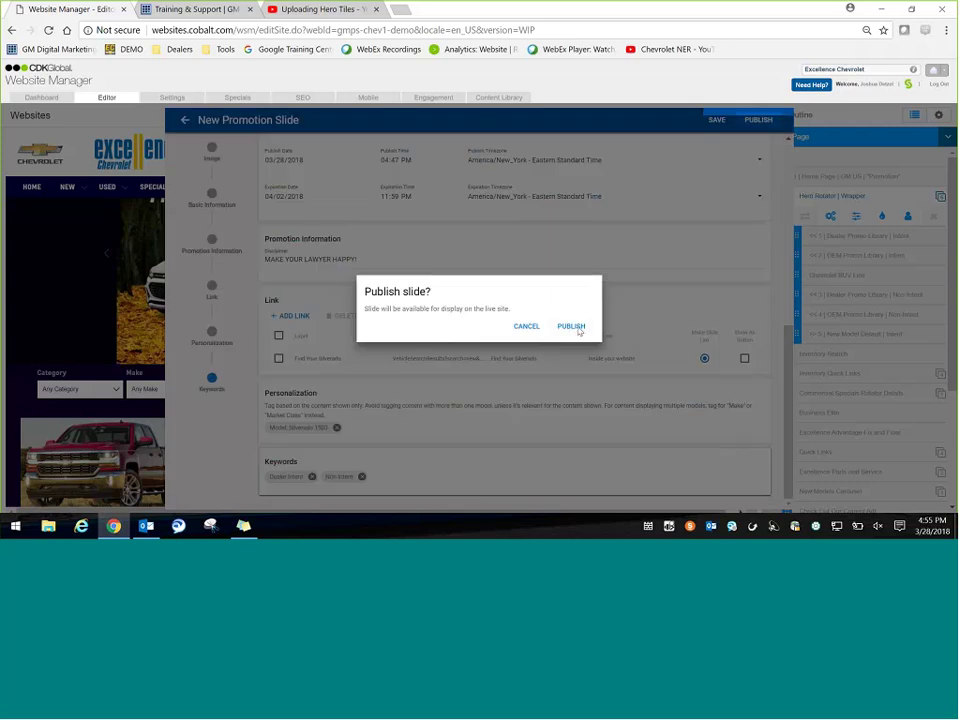
left_click(572, 327)
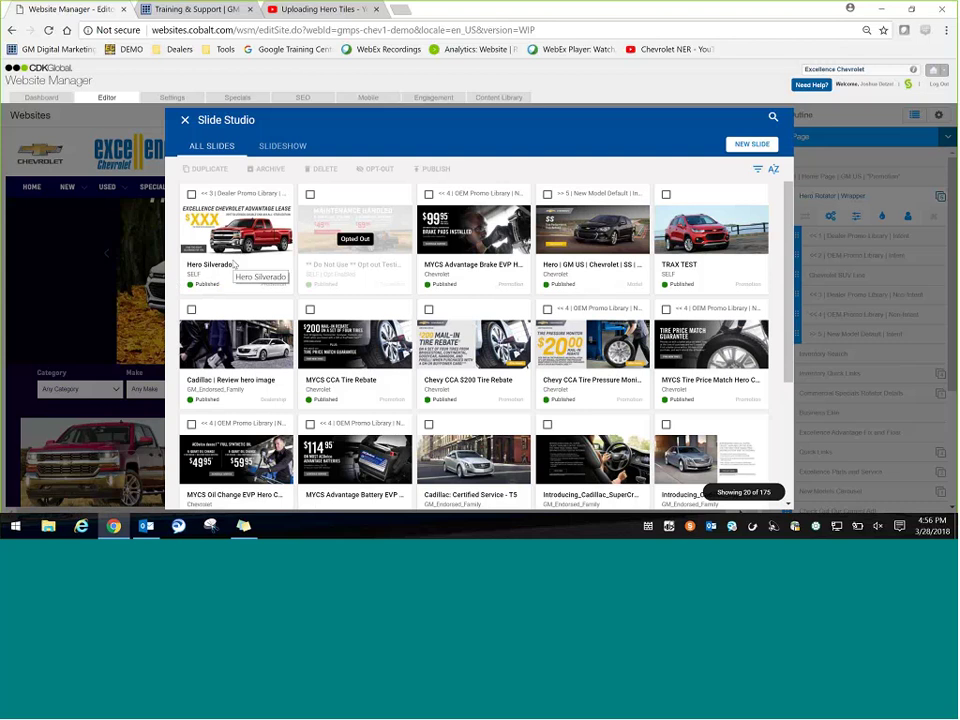
left_click(283, 146)
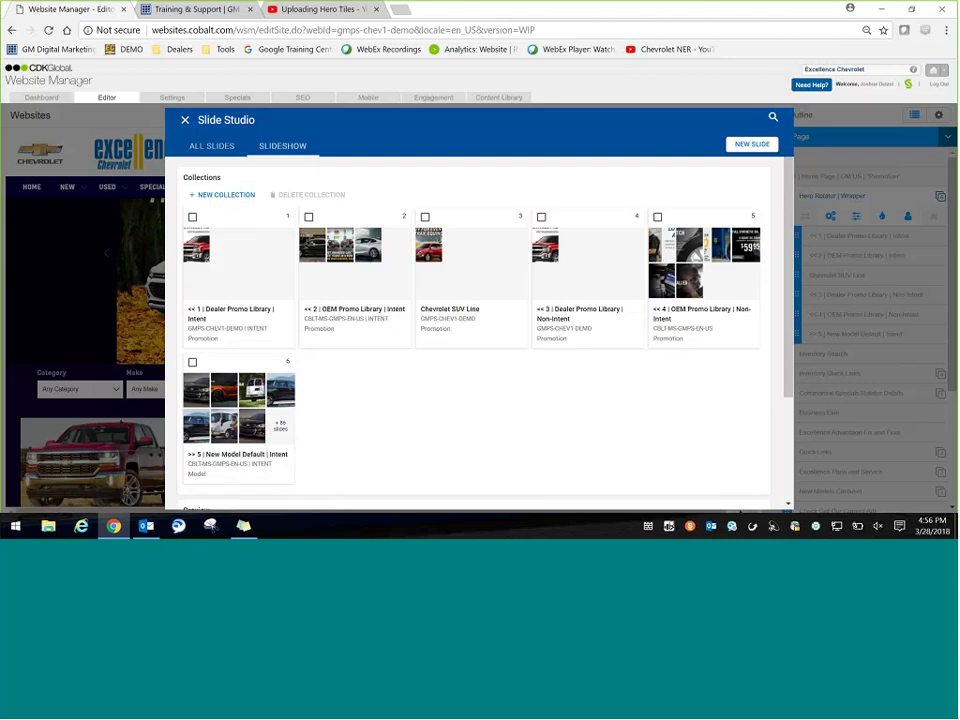
left_click(220, 150)
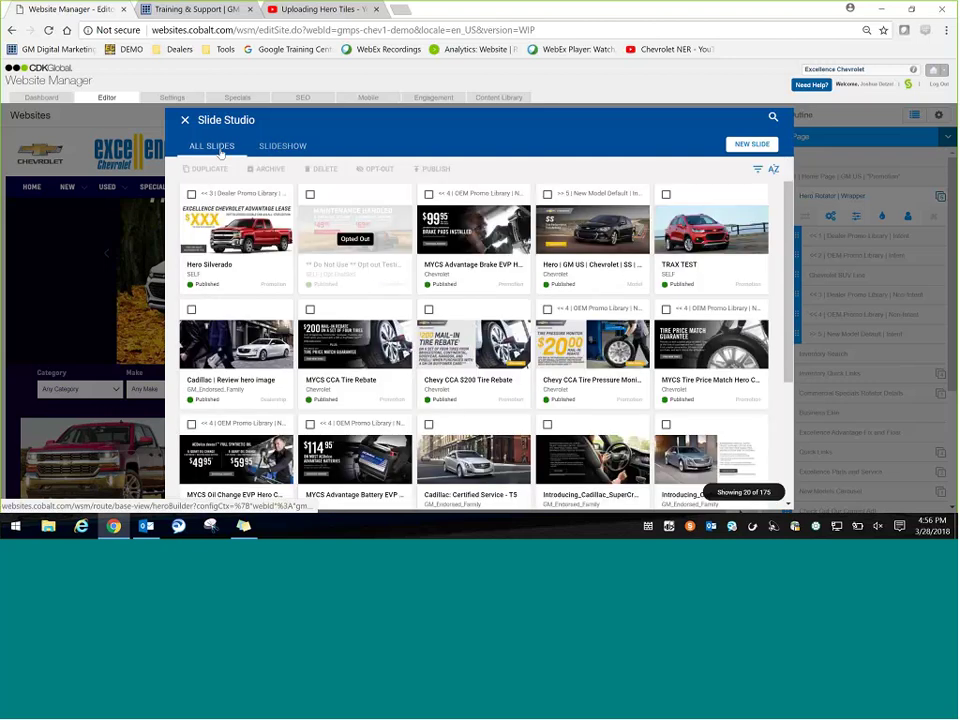
Create a new Promotion slide and upload Slide2.JPG as its image
left_click(752, 146)
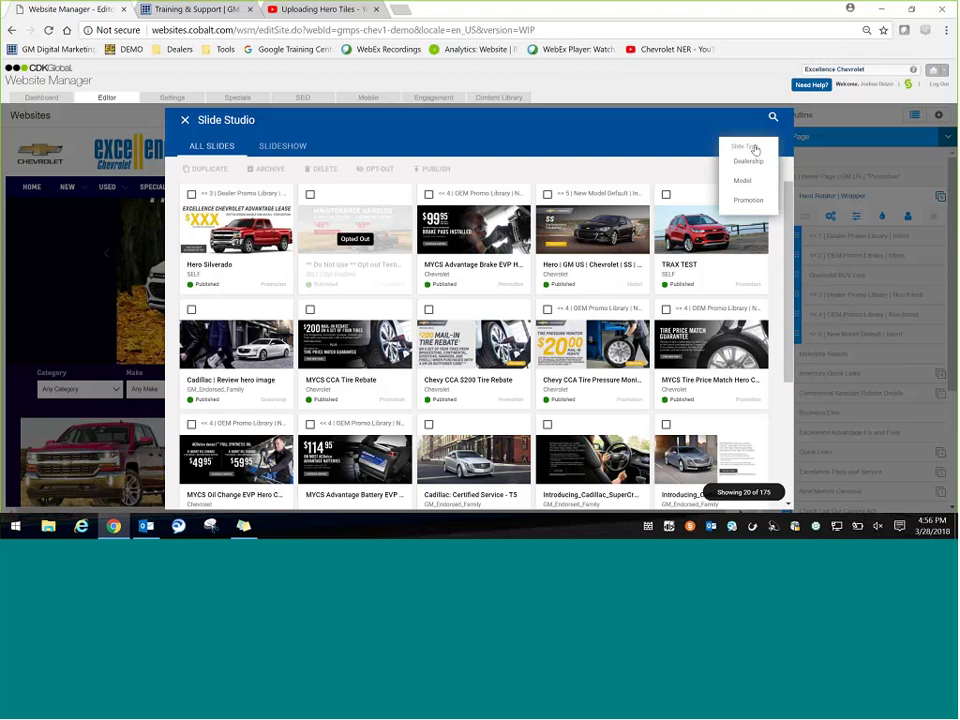
left_click(745, 200)
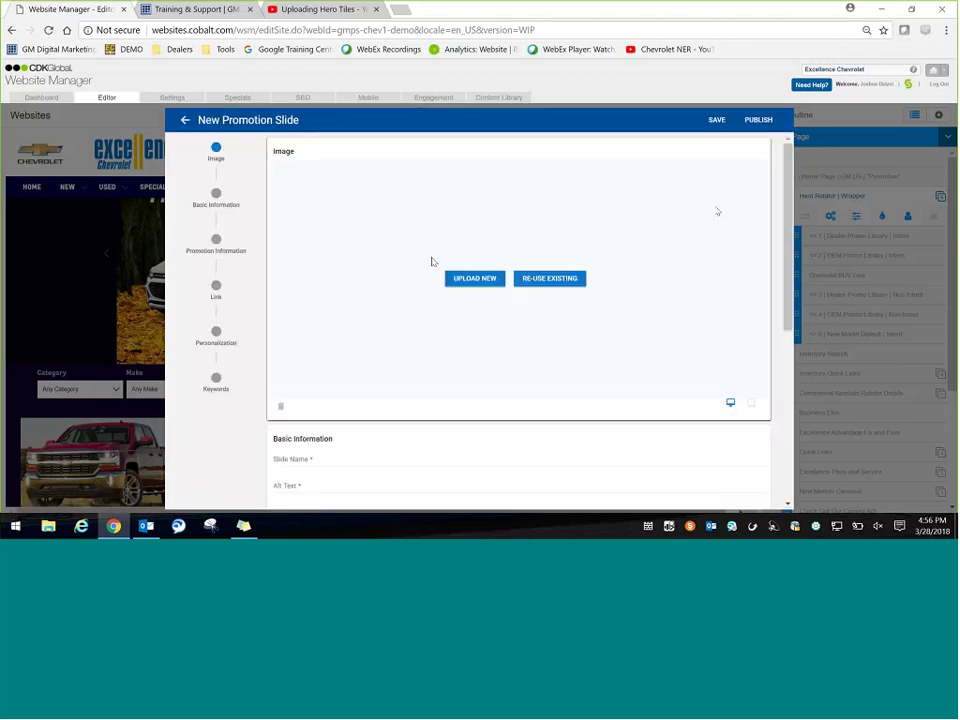
left_click(486, 288)
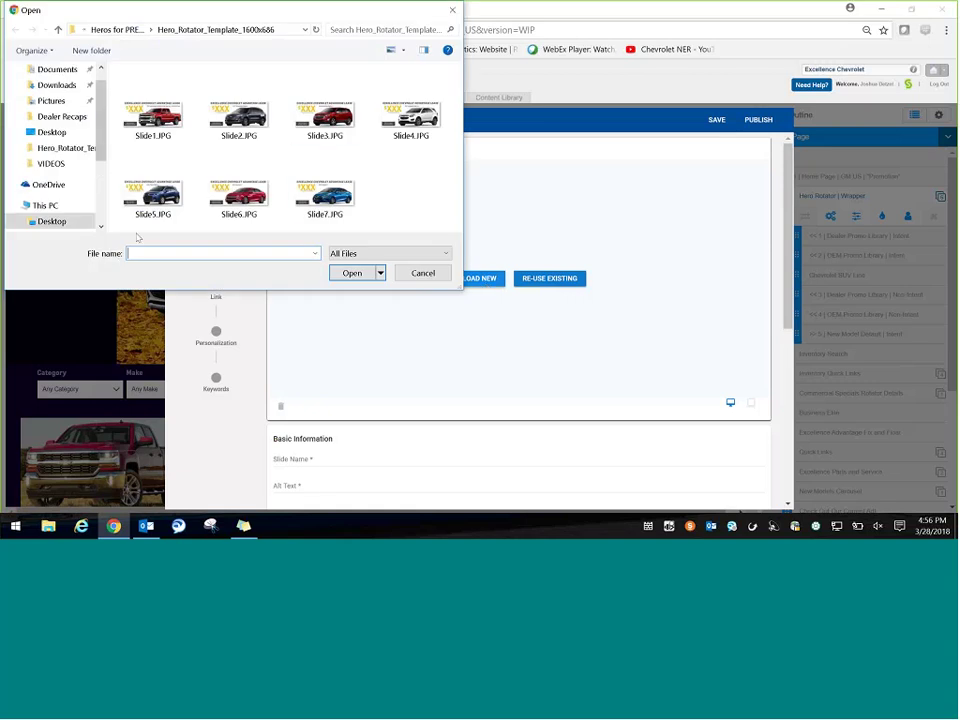
double_click(254, 130)
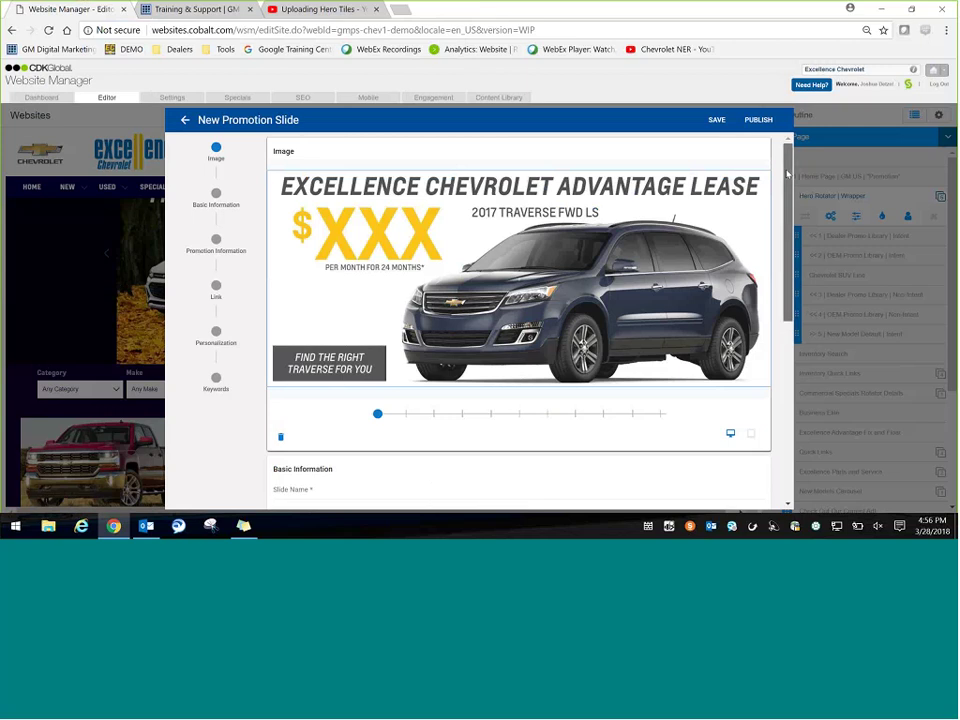
Name the slide "Hero Traverse" and set its alt text to "The Best Chevrolet Traverse Deal in Buffalo New York"
scroll(783, 255, "down", 1)
scroll(783, 255, "down", 3)
left_click(295, 316)
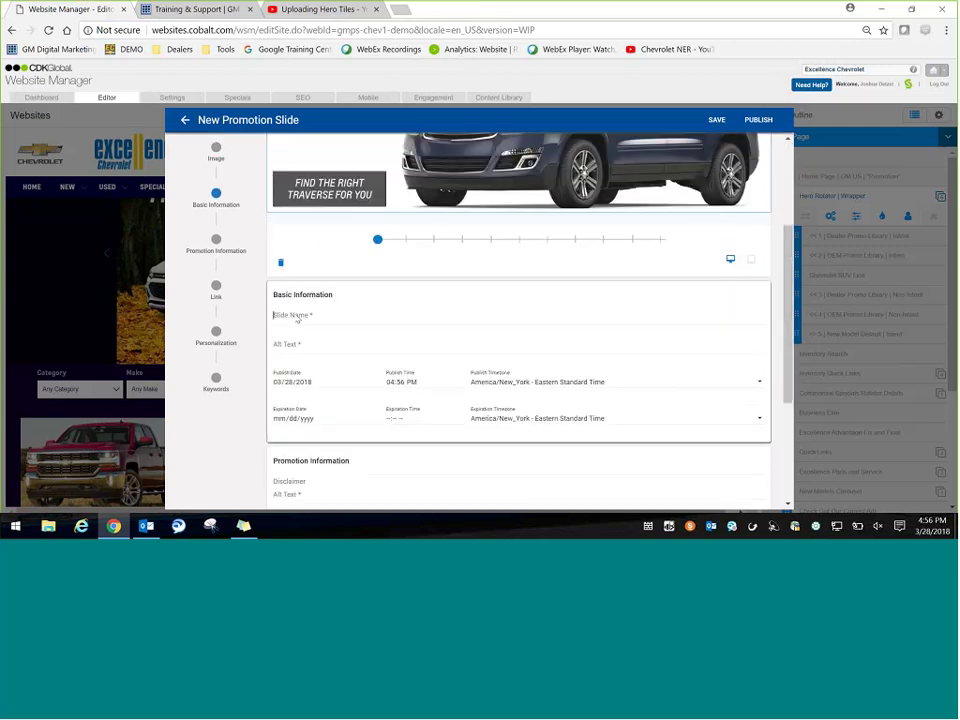
type("Hero")
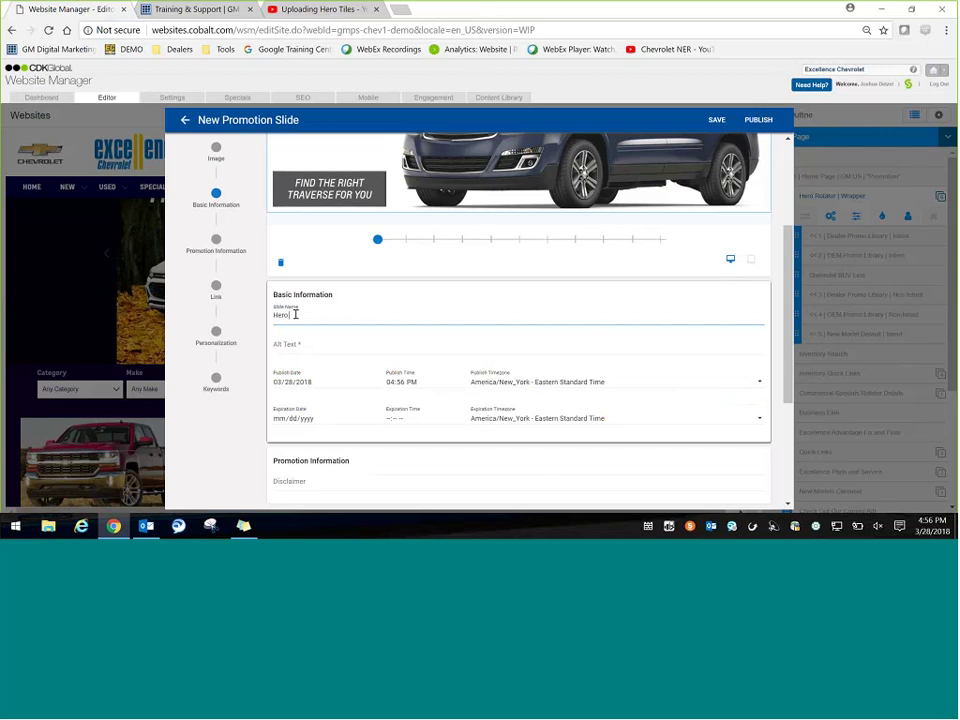
type(" Traverse")
key("Tab")
type("The Best Chevrolet Tra")
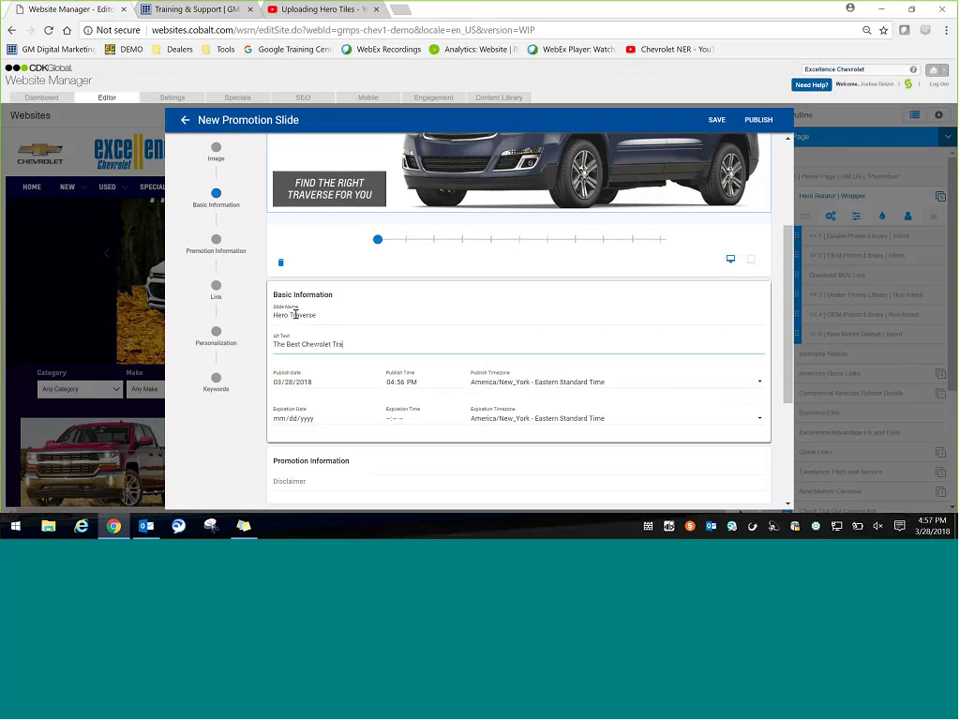
type("verse Deal in Buffalo New York")
Set the Traverse slide to expire on 04/02/2018 at 11:59 PM and enter the disclaimer "MAKE YOUR LAWYER HAPPY!"
left_click(280, 422)
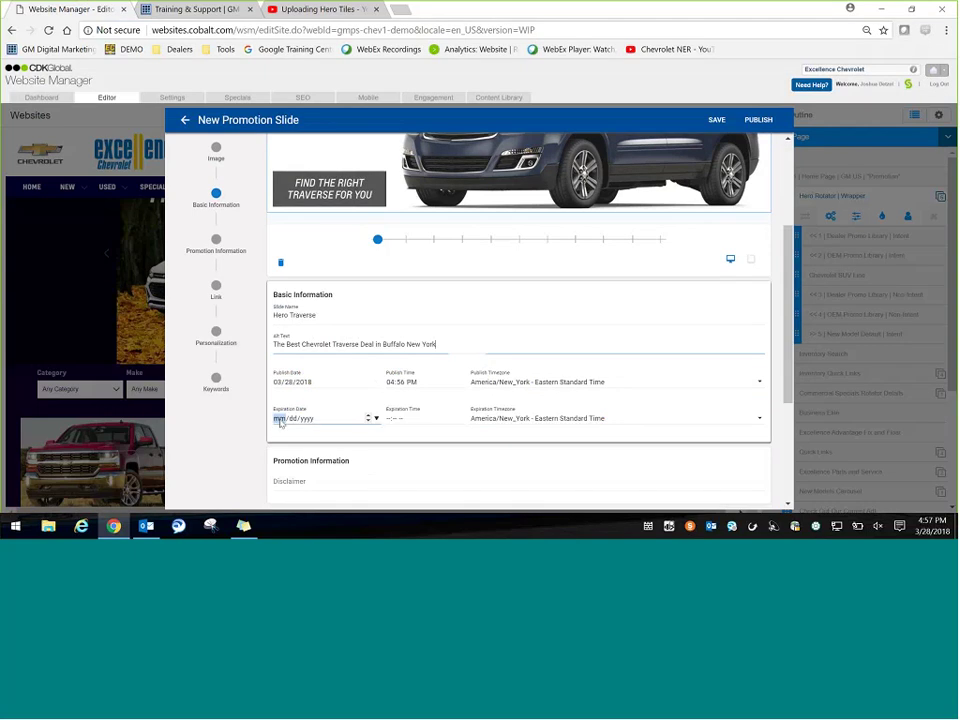
type("04/02/2018")
key("Tab")
type("1159p")
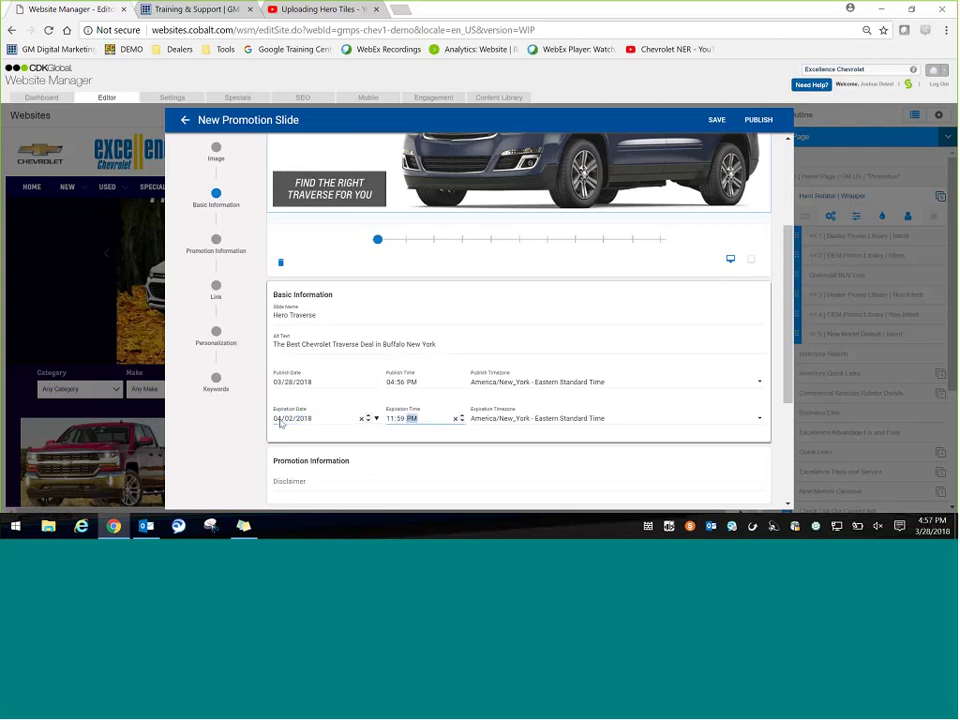
left_click(304, 473)
left_click(297, 481)
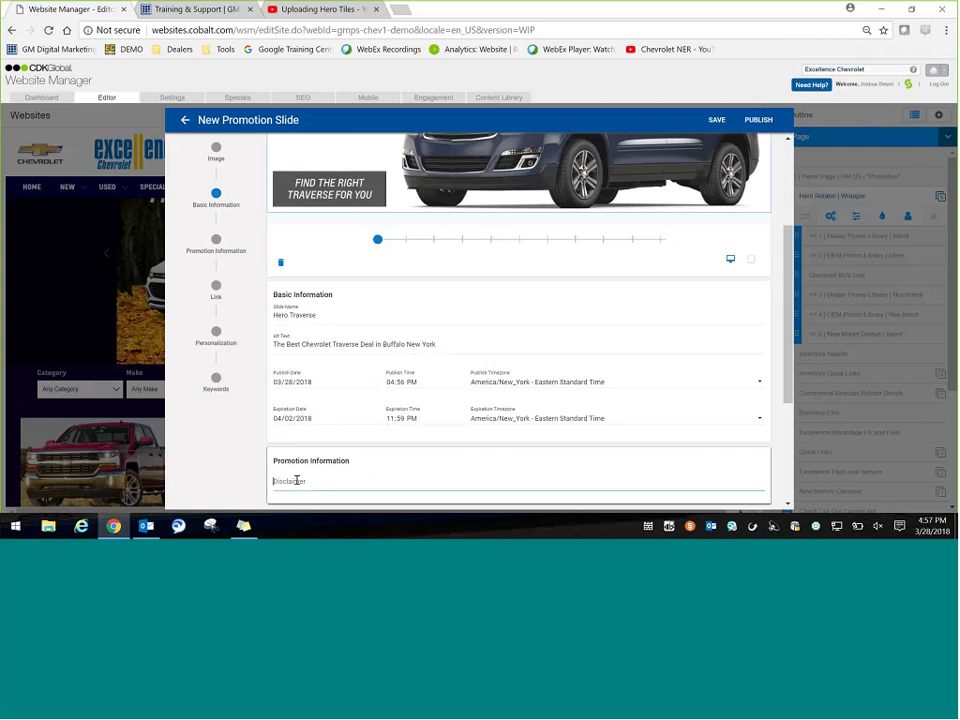
type("MAKE YOUR LAWYER HAPPY!")
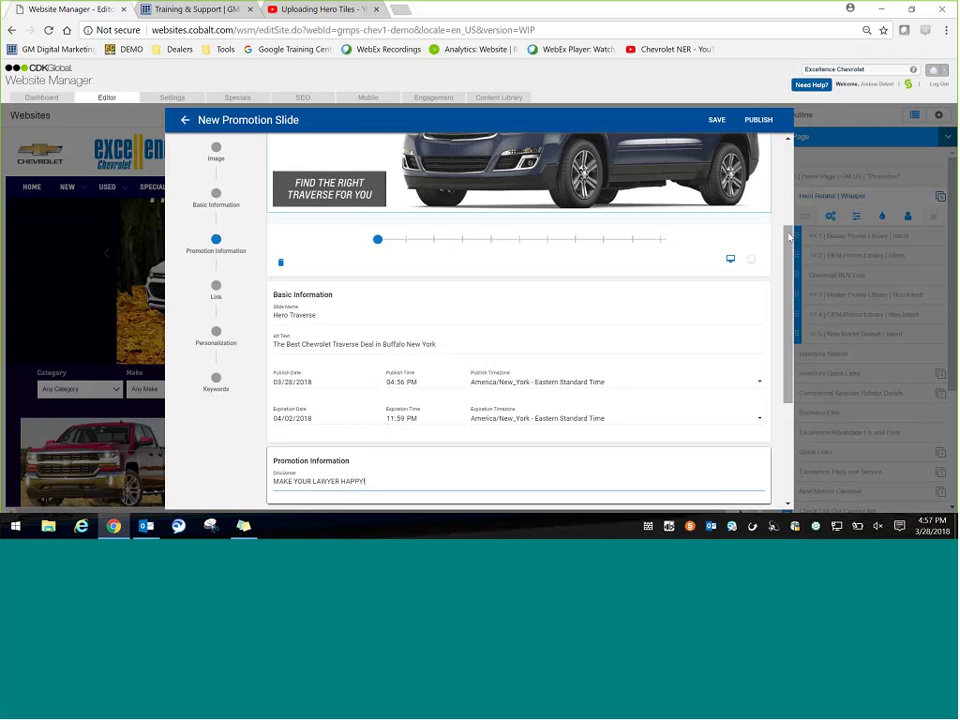
Add a primary link labelled "Find Your Traverse" to the slide and make a dynamic page its destination
left_click_drag(789, 237, 776, 326)
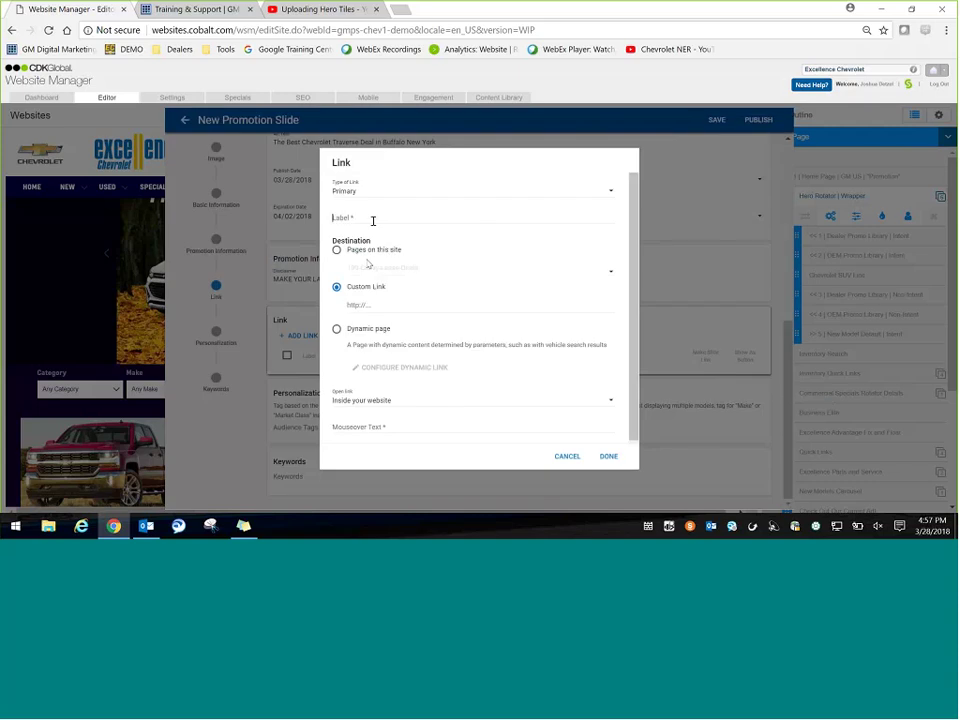
left_click(373, 218)
type("Find Your Trave")
key("BackSpace")
type("rse")
left_click(347, 329)
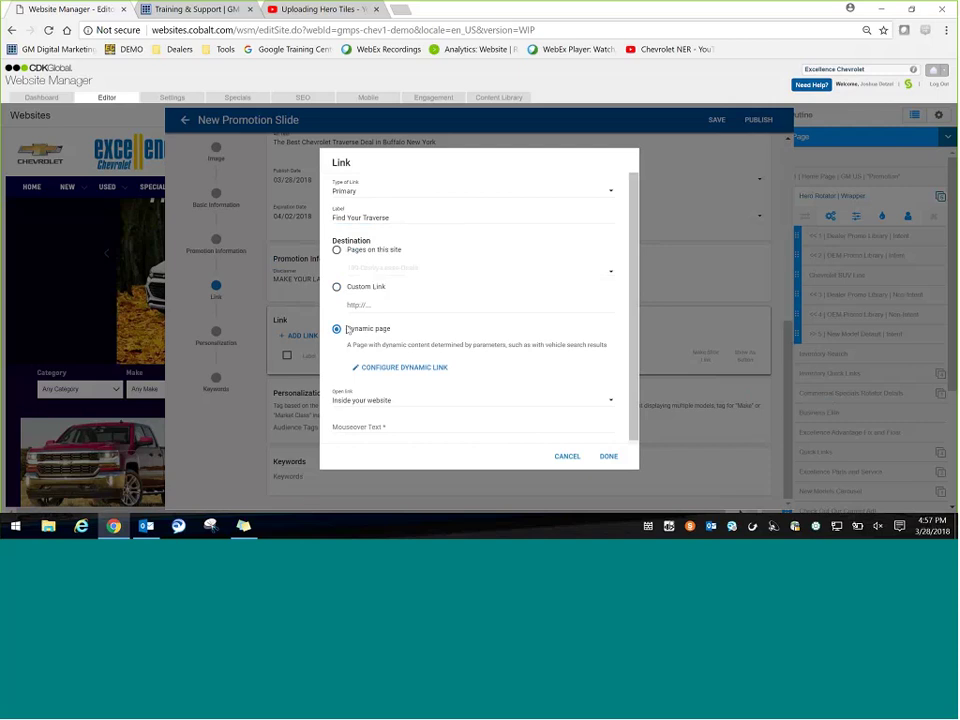
Configure the dynamic link as a Vehicle Search for new Chevrolet Traverse models with the minimum price From Lowest Price
left_click(390, 369)
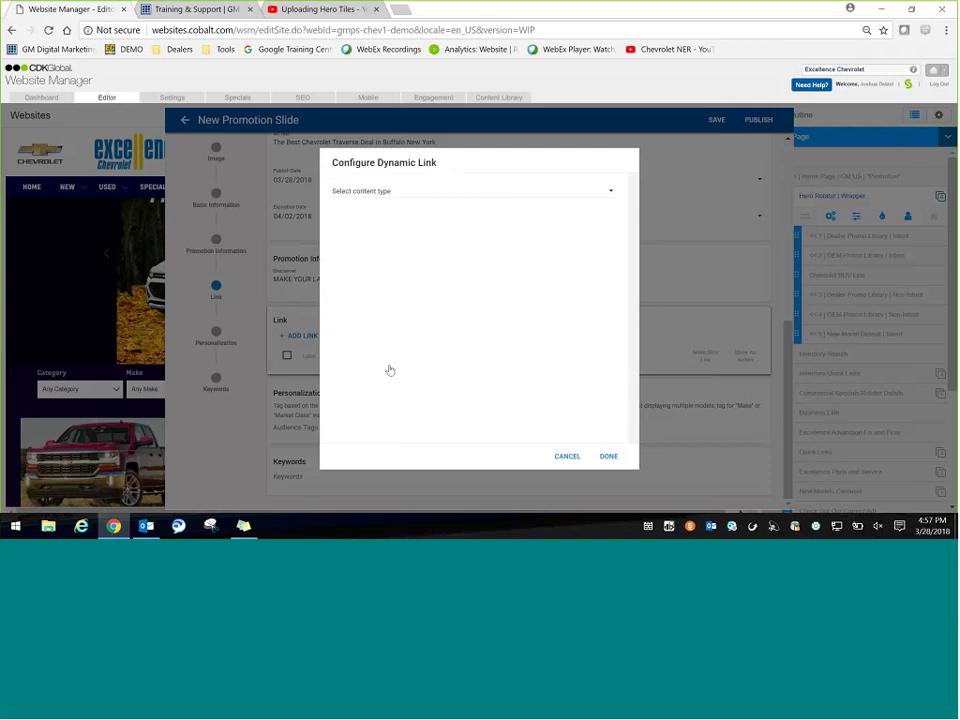
left_click(375, 191)
left_click(374, 224)
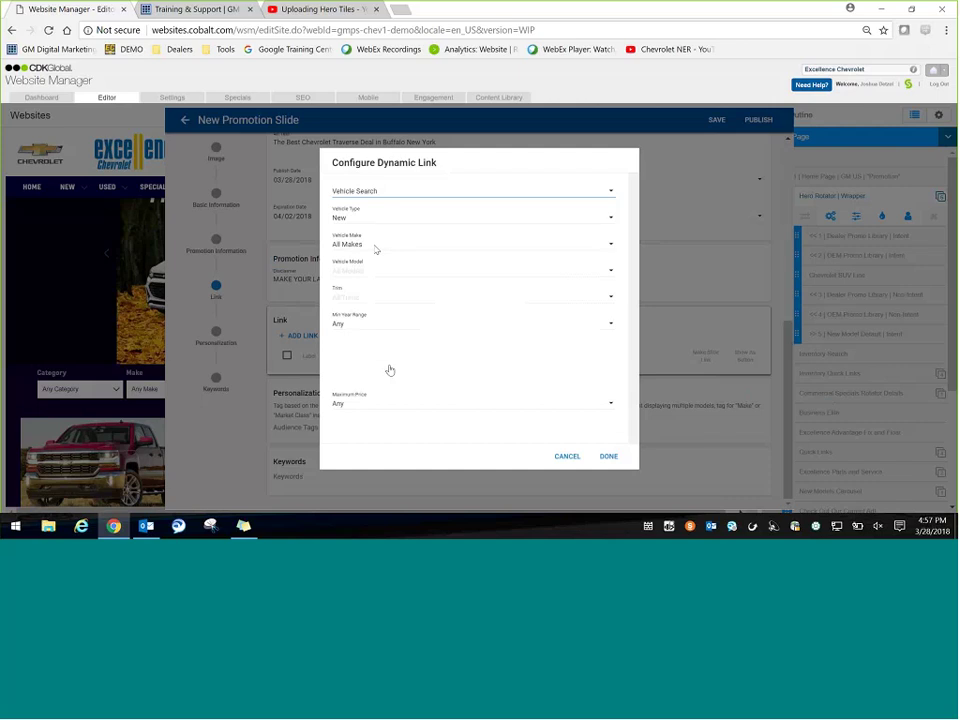
left_click(376, 246)
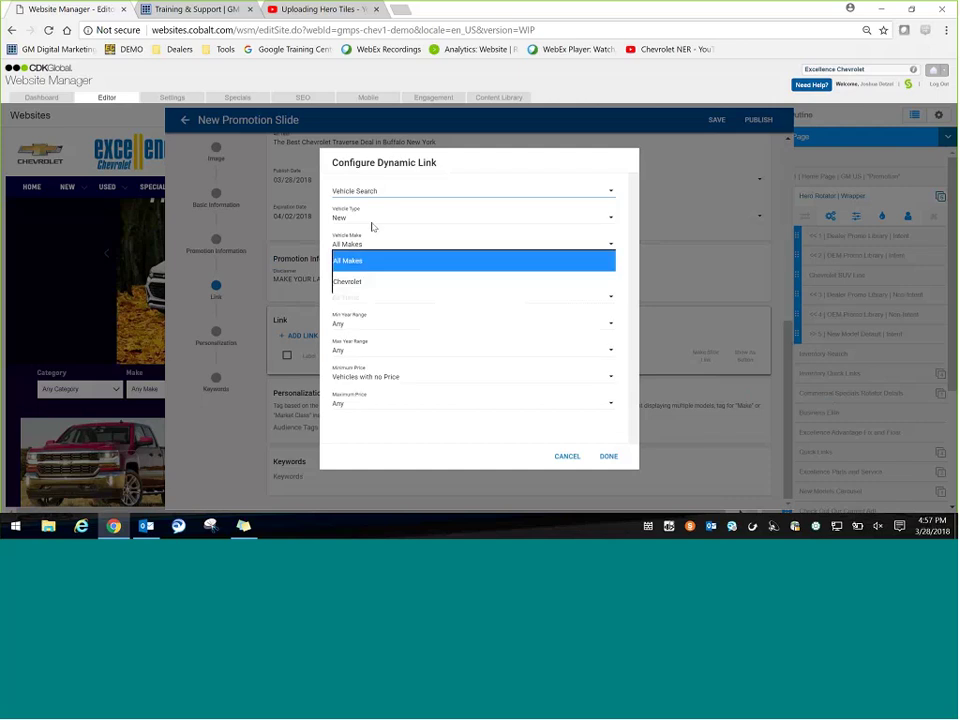
left_click(358, 282)
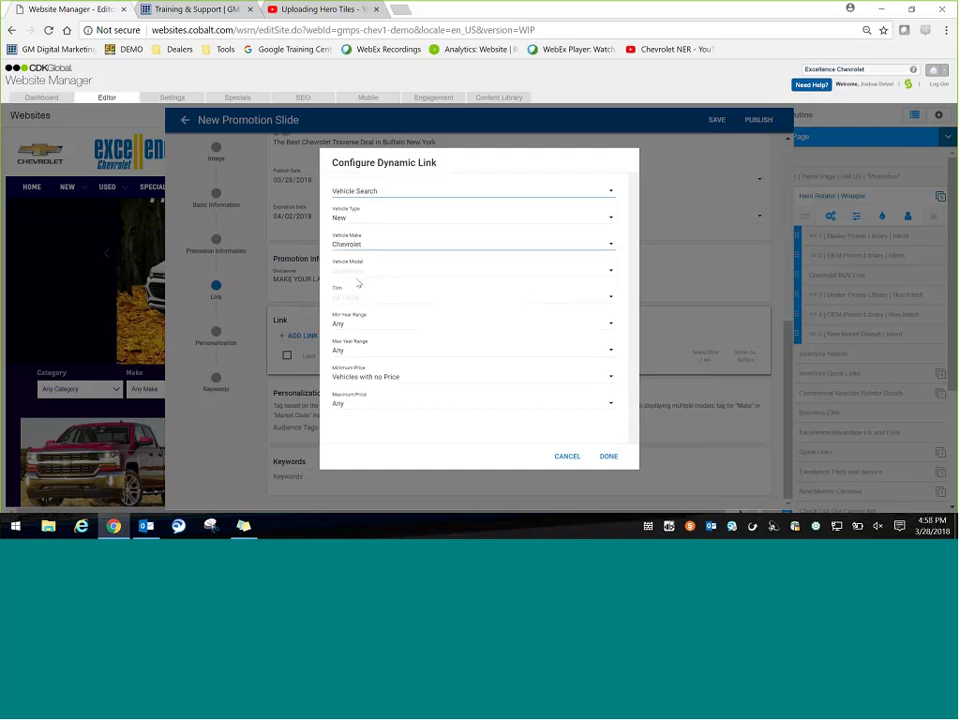
left_click(358, 271)
scroll(386, 246, "down", 5)
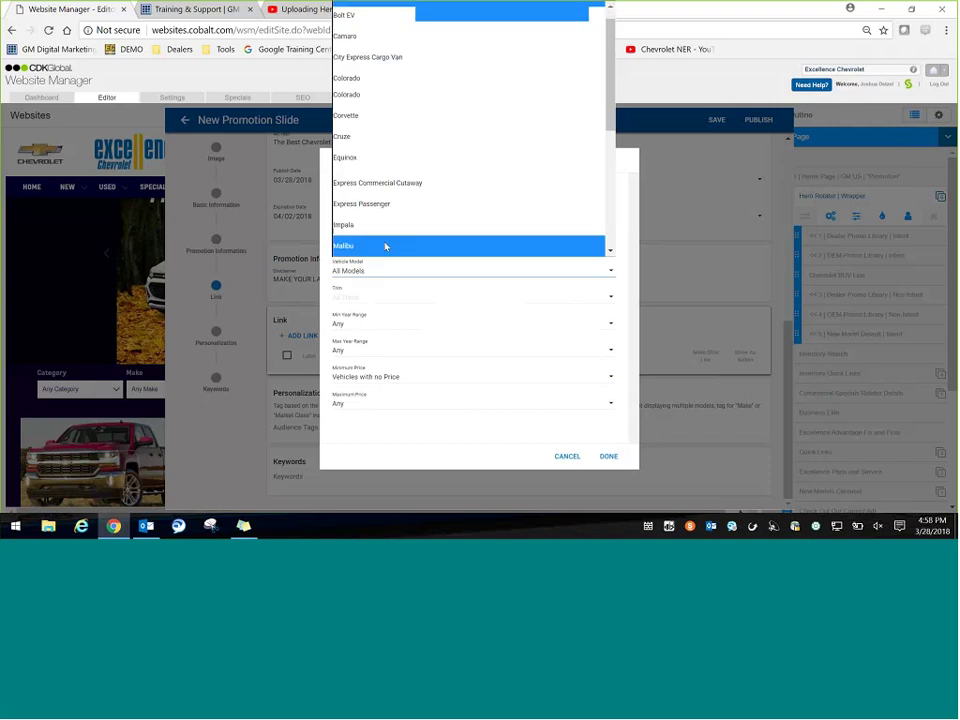
left_click(386, 246)
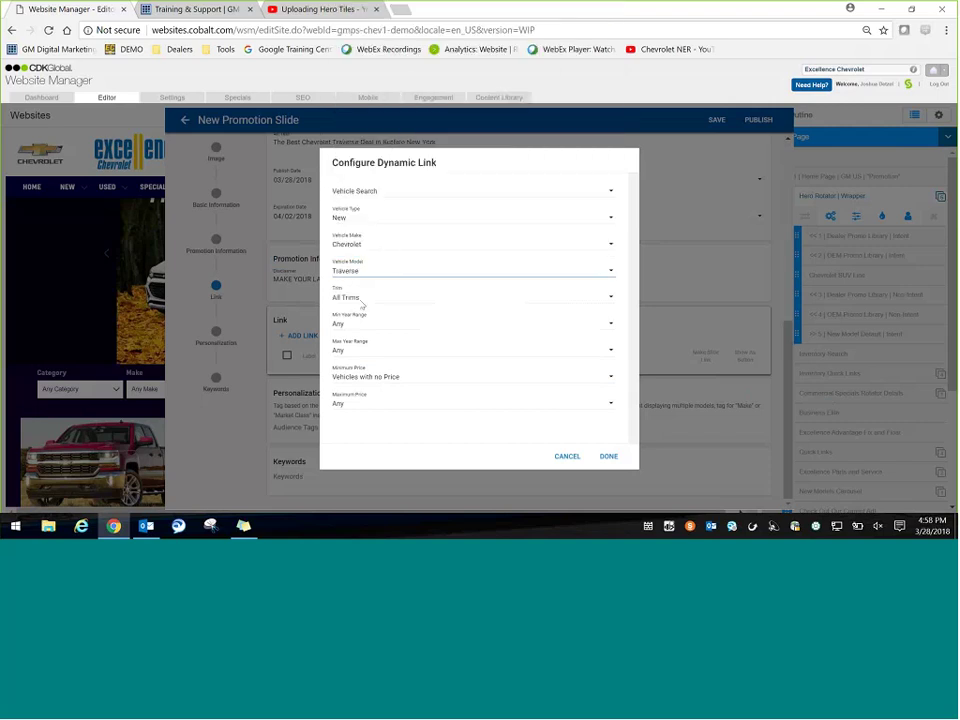
left_click(368, 382)
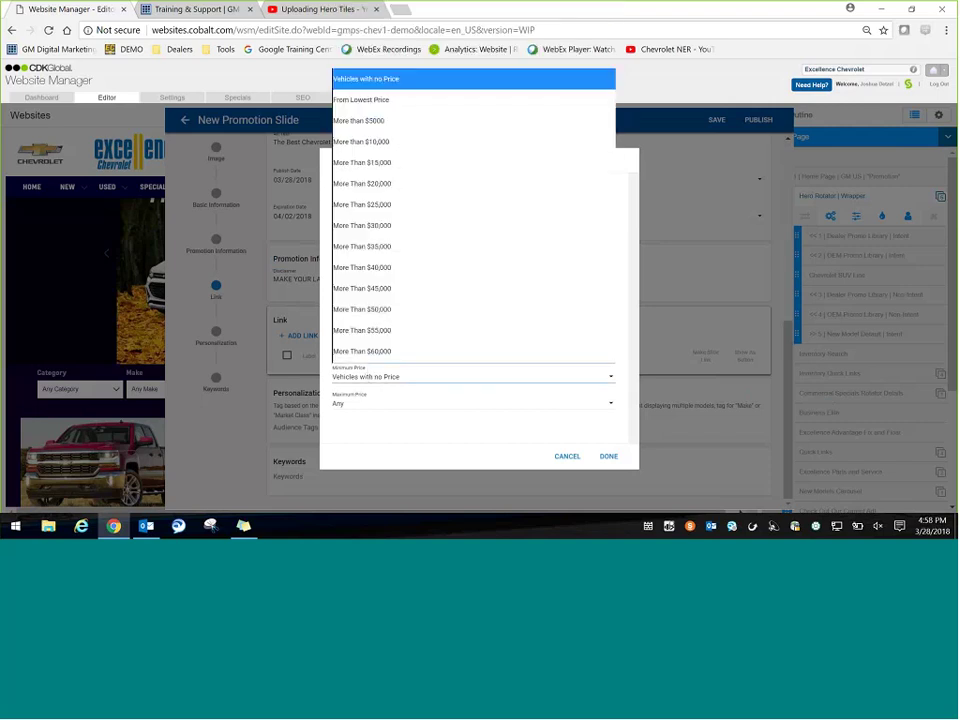
left_click(405, 100)
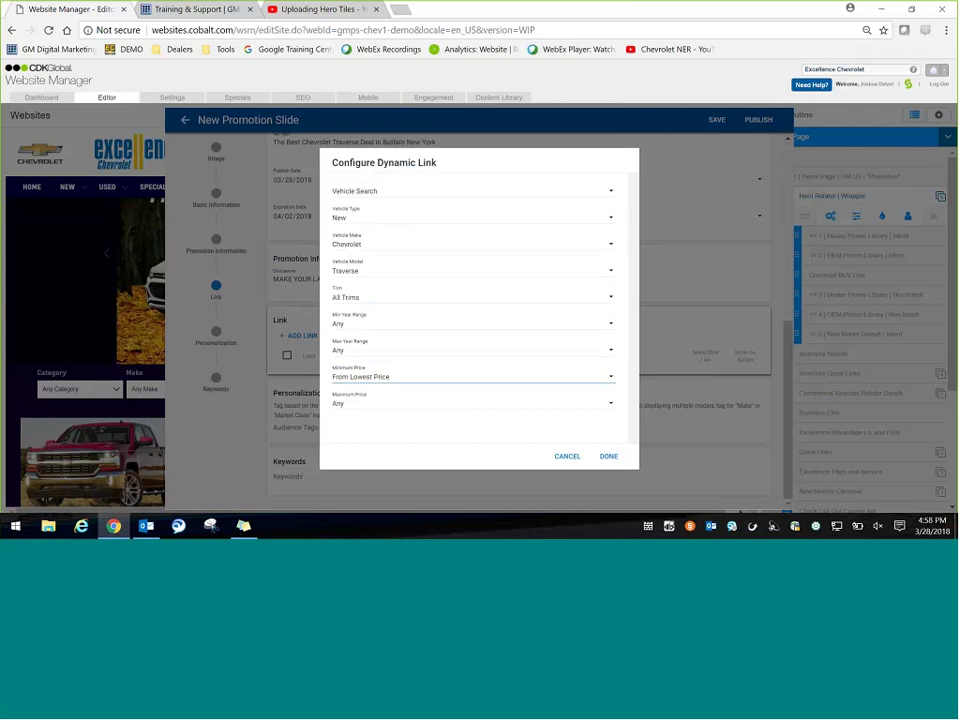
left_click(608, 457)
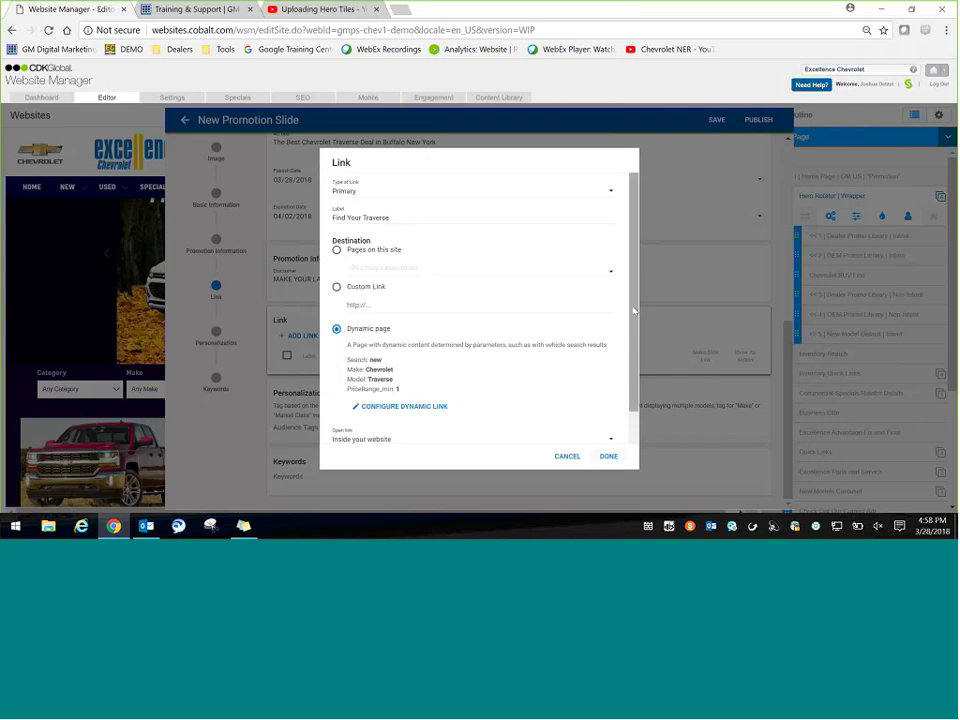
Set the link's mouseover text to "Search Traverse Inventory" and finish adding the link
scroll(607, 441, "down", 1)
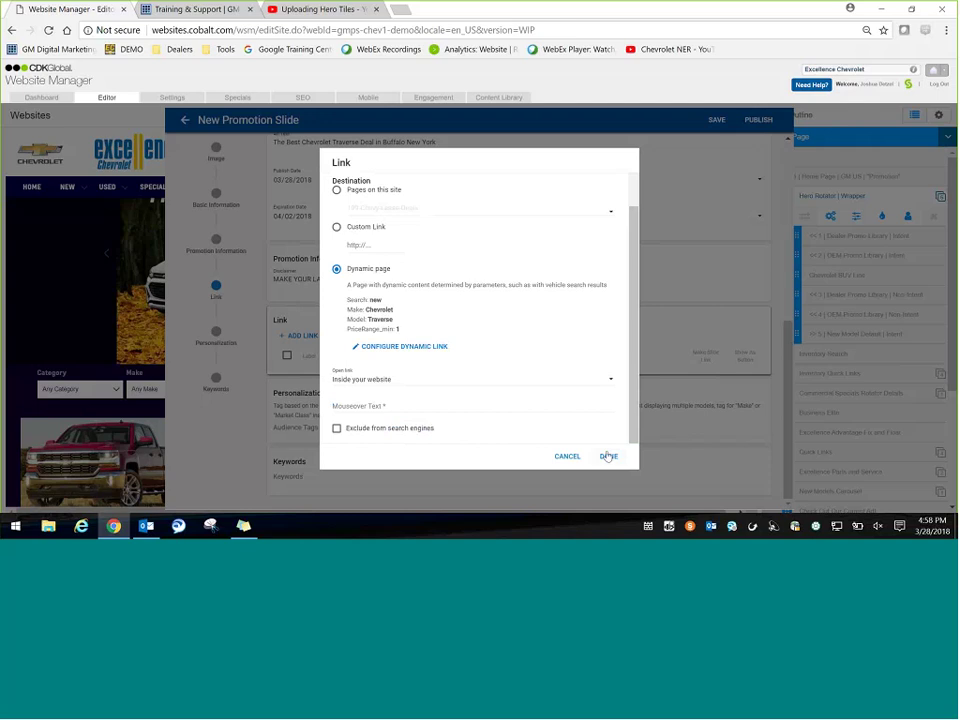
left_click(608, 456)
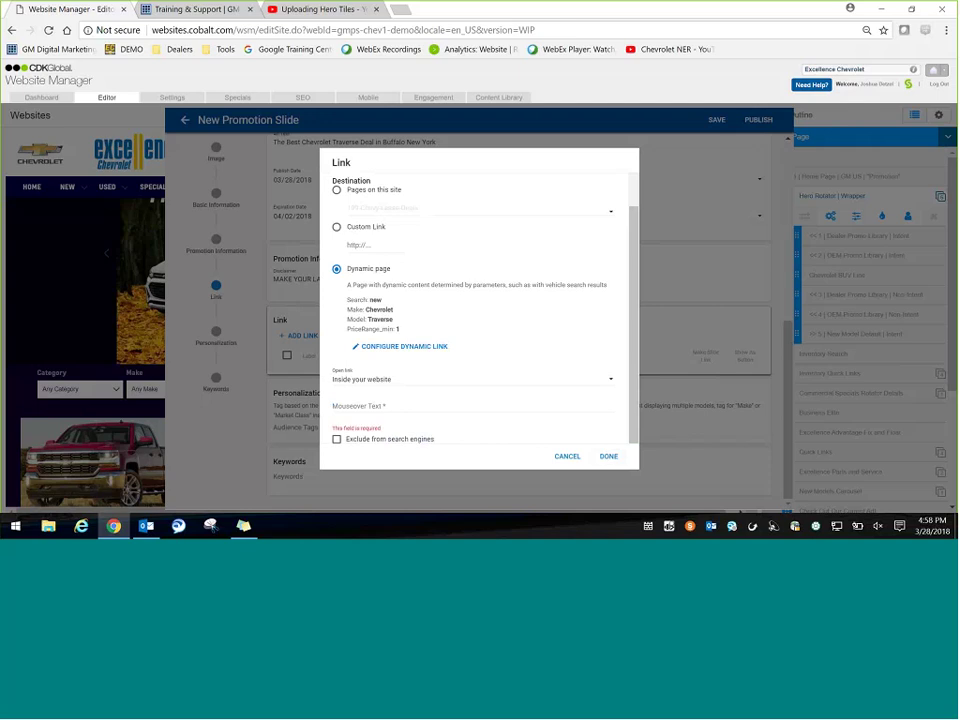
left_click(367, 406)
type("Search Traverse Inventory")
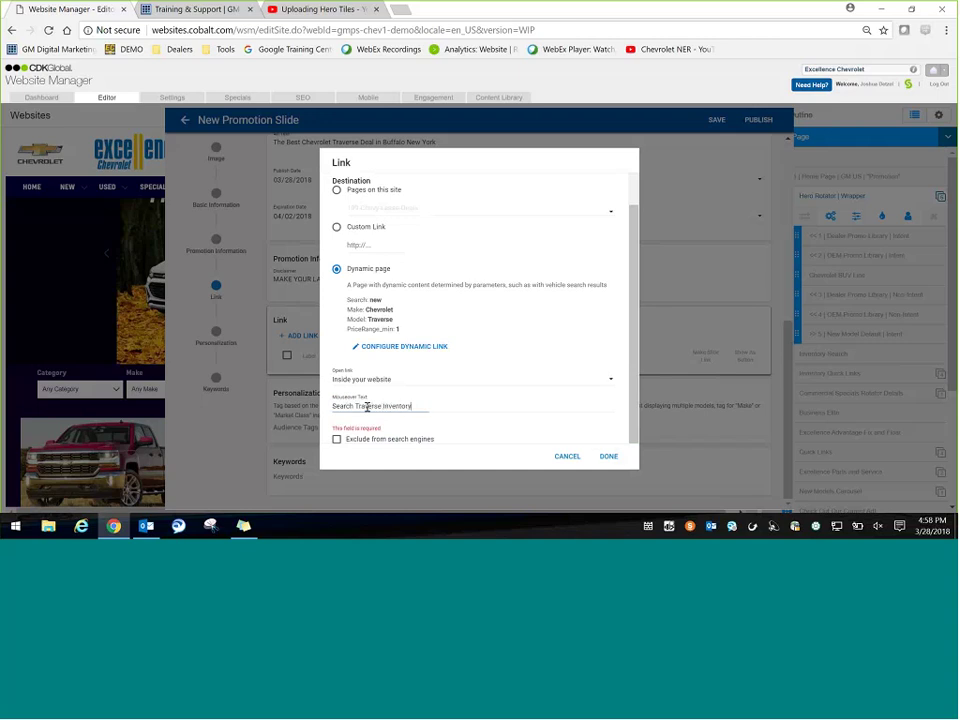
left_click(608, 457)
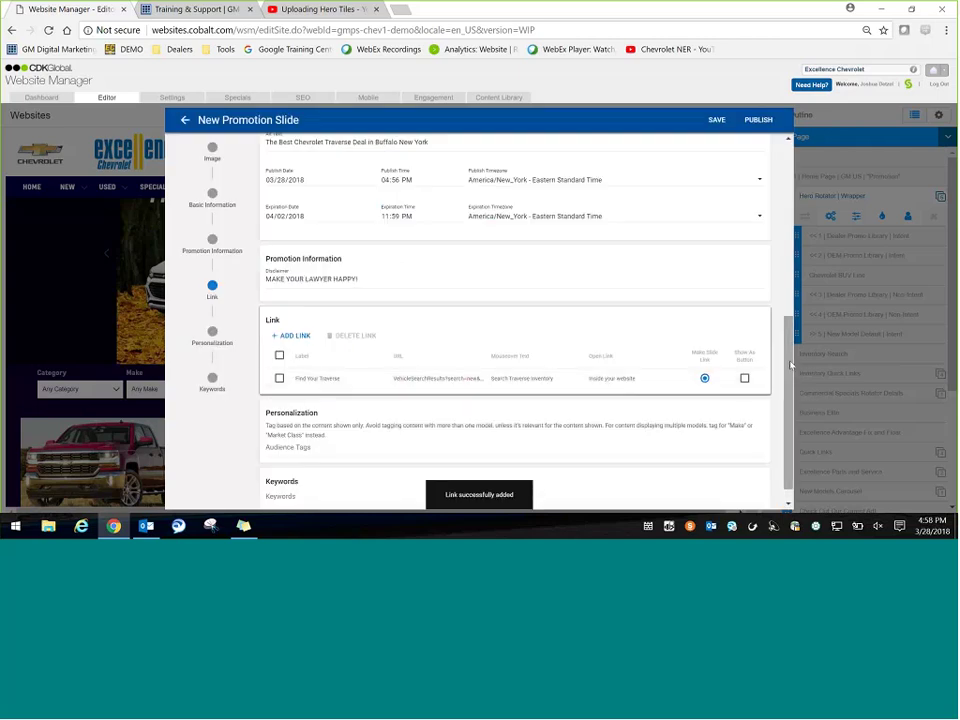
Try to add the audience tag "Traverse" in the slide's personalization settings
scroll(581, 427, "down", 1)
left_click(582, 428)
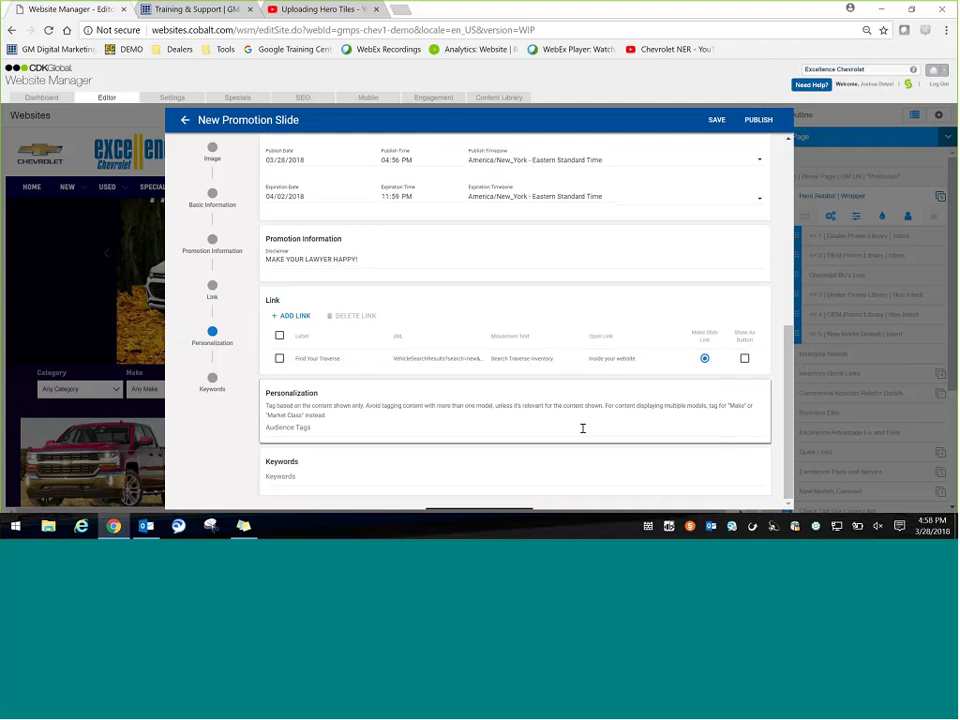
type("Traverse")
left_click_drag(262, 441, 340, 429)
key("BackSpace")
type("Travers")
key("Tab")
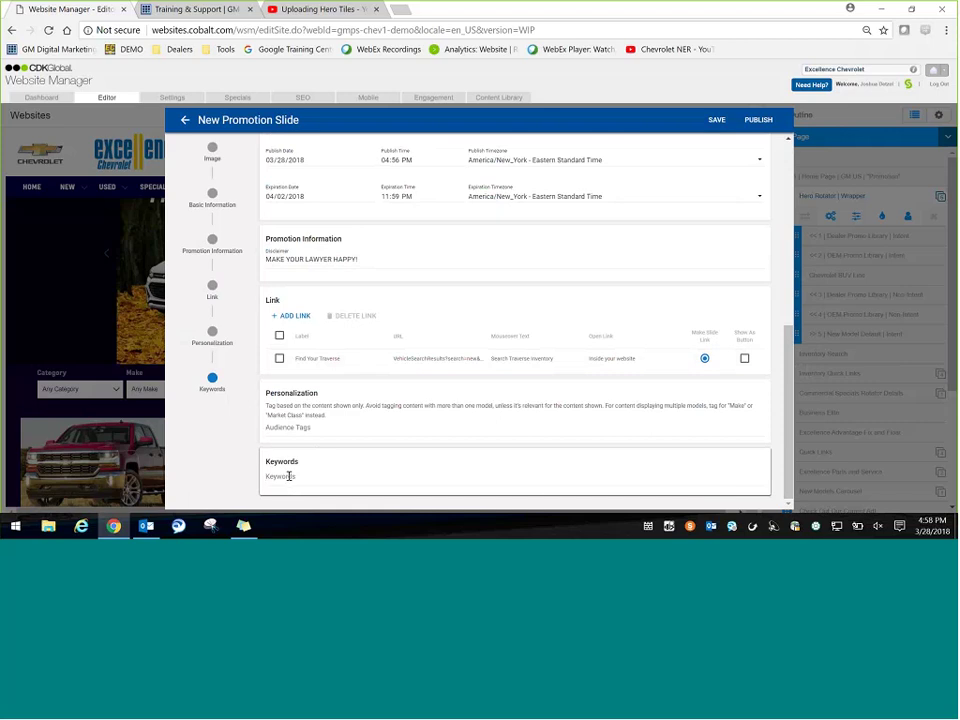
Add the keywords "Dealer Intent" and "Non Intent" to the Traverse slide
type("Dealer Intent")
key("Return")
type("No")
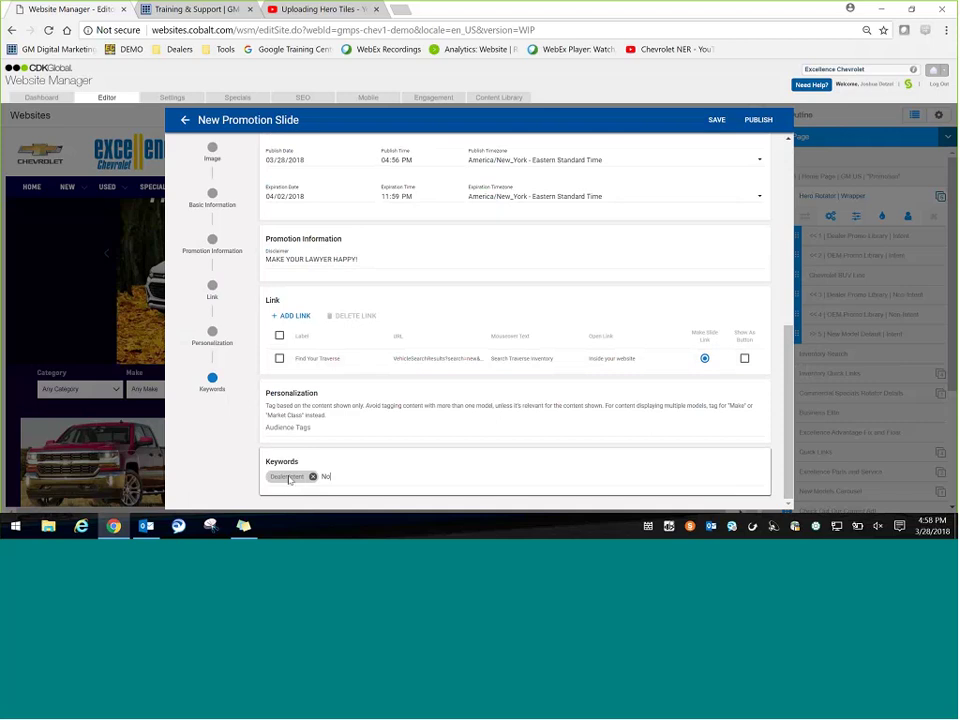
type("n Intent")
key("Return")
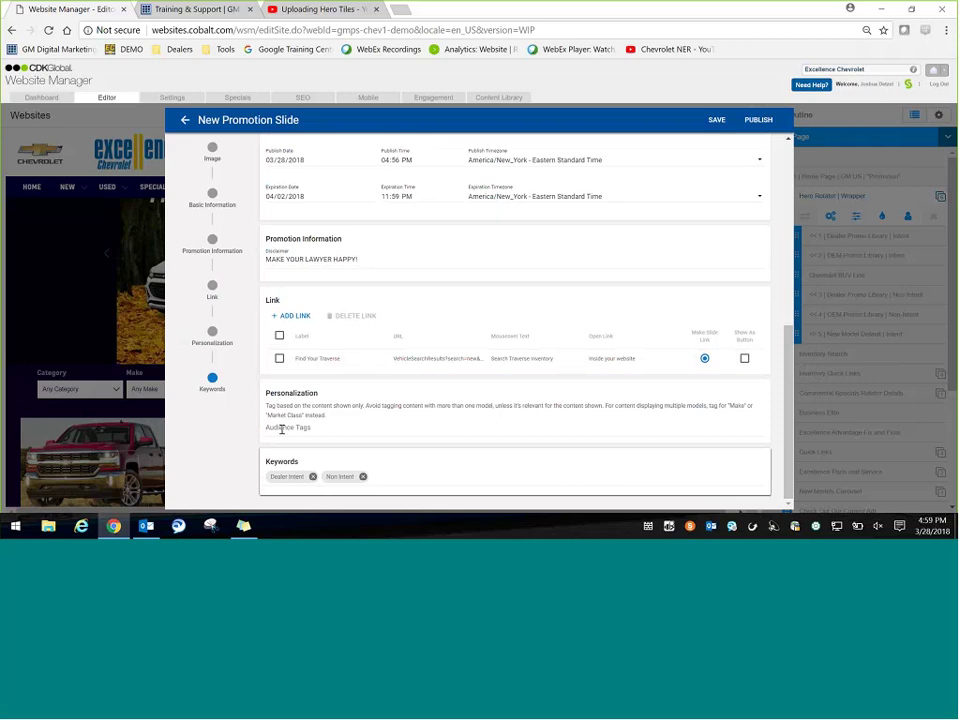
Publish the Traverse slide and bring up the slideshow collections
left_click(759, 120)
left_click(571, 326)
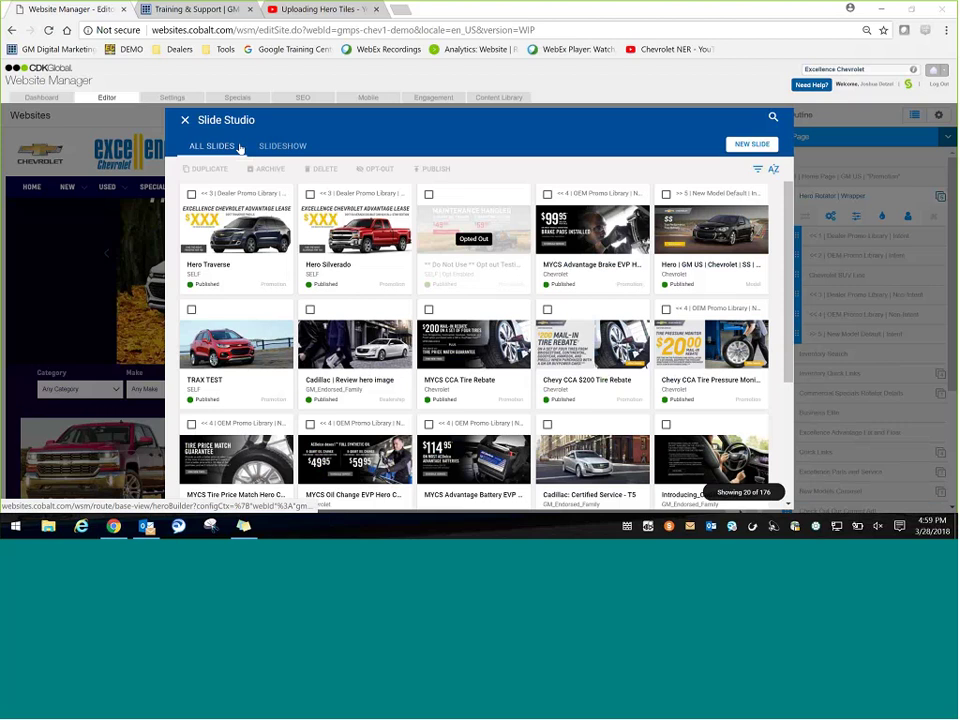
left_click(284, 147)
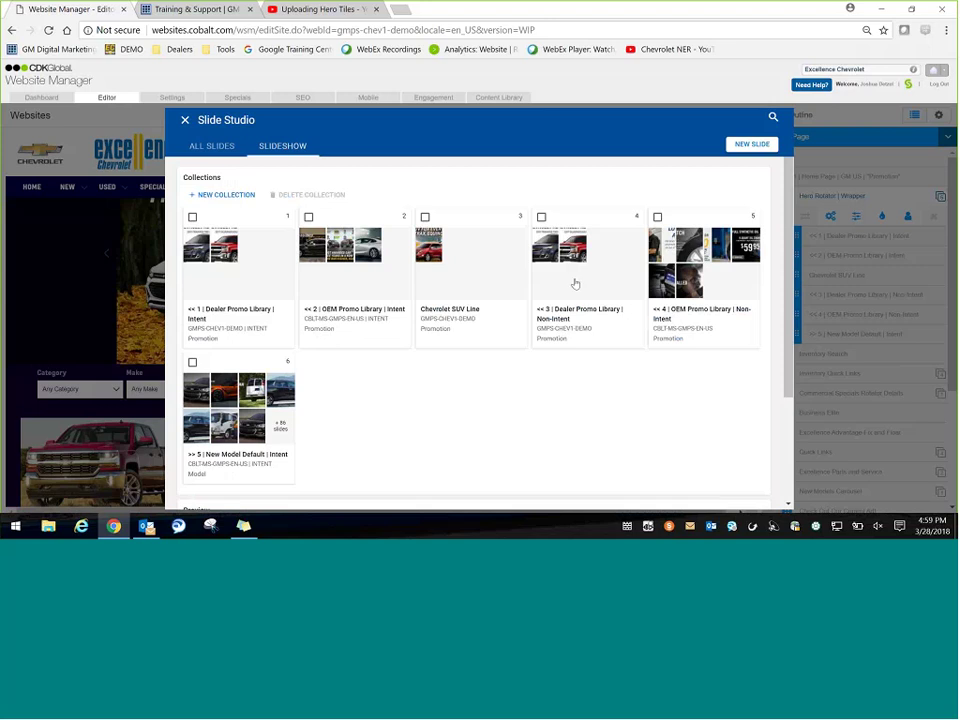
Turn off the dynamic collection with tagged slides for the "<< 1 | Dealer Promo Library | Intent" collection and try to save it
left_click(244, 290)
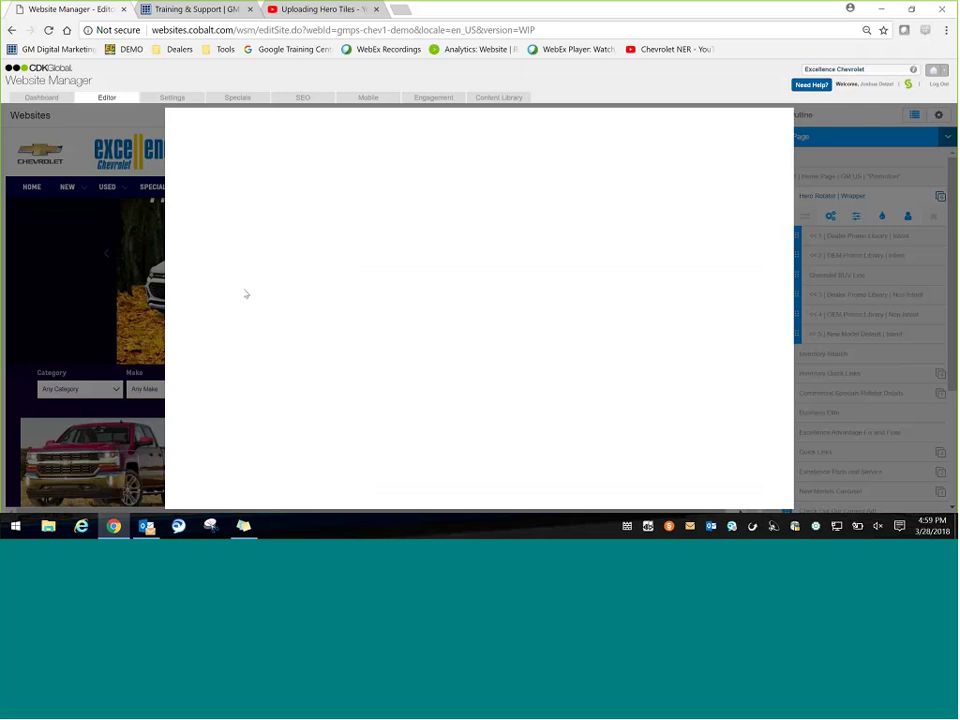
left_click(234, 324)
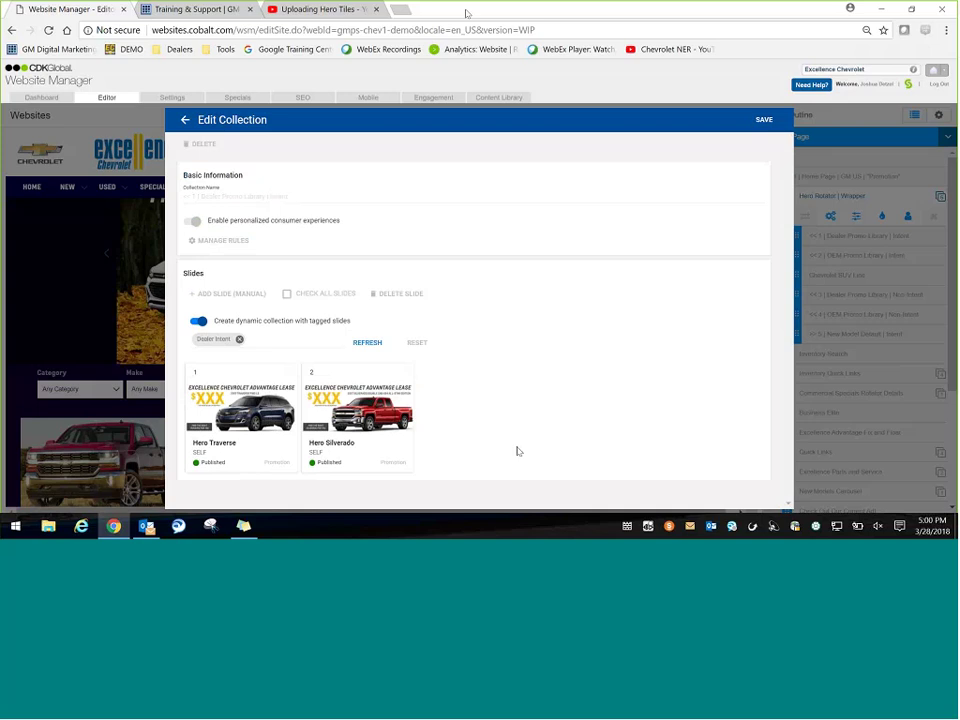
left_click(199, 322)
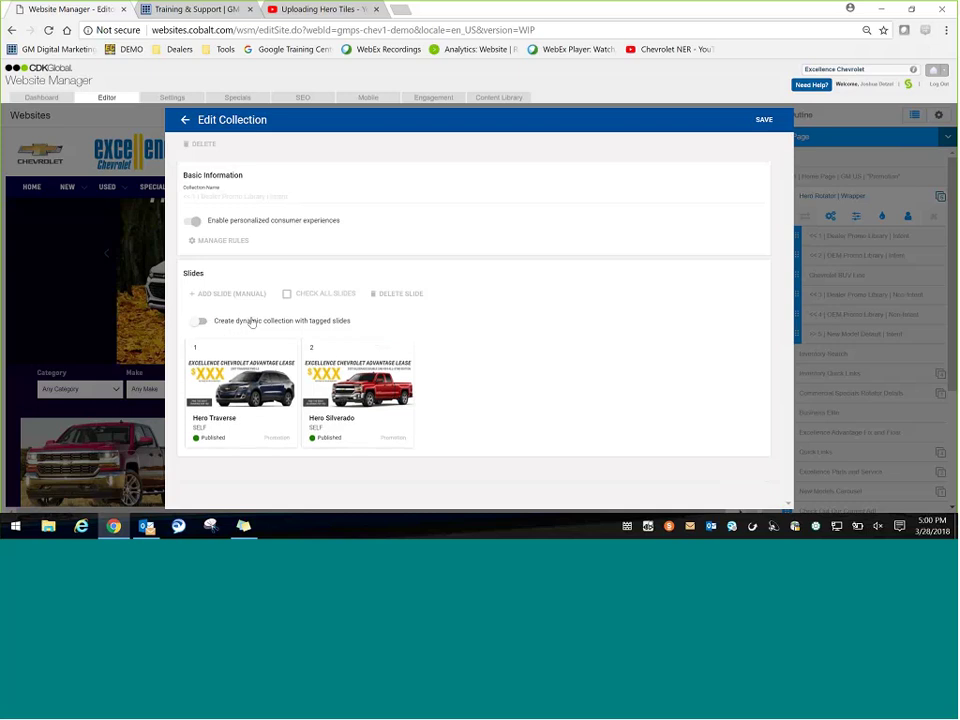
left_click(762, 124)
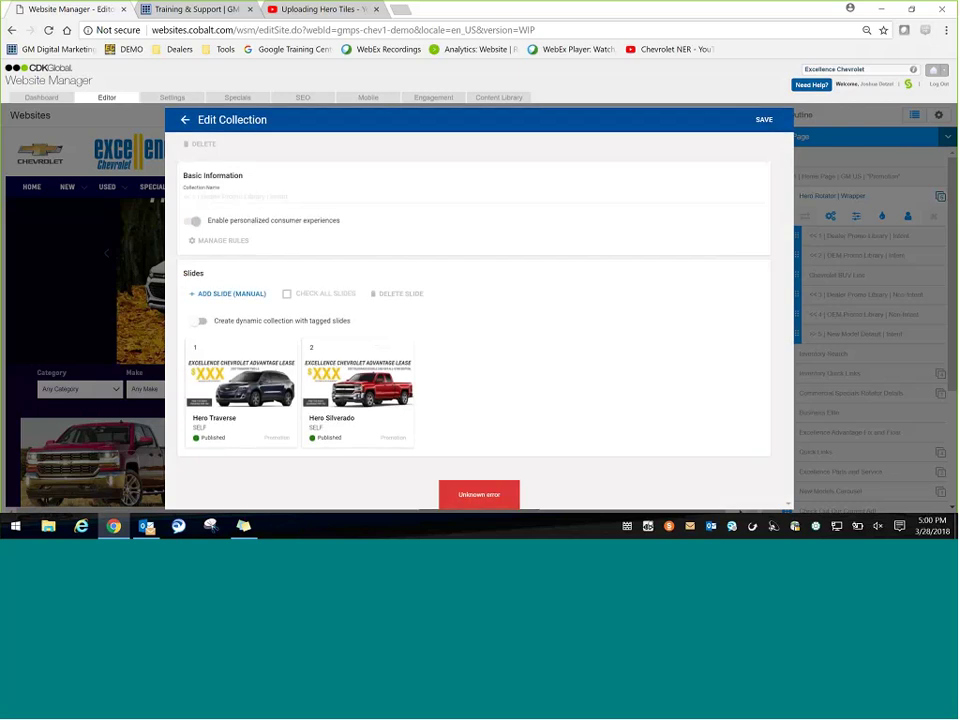
left_click(185, 120)
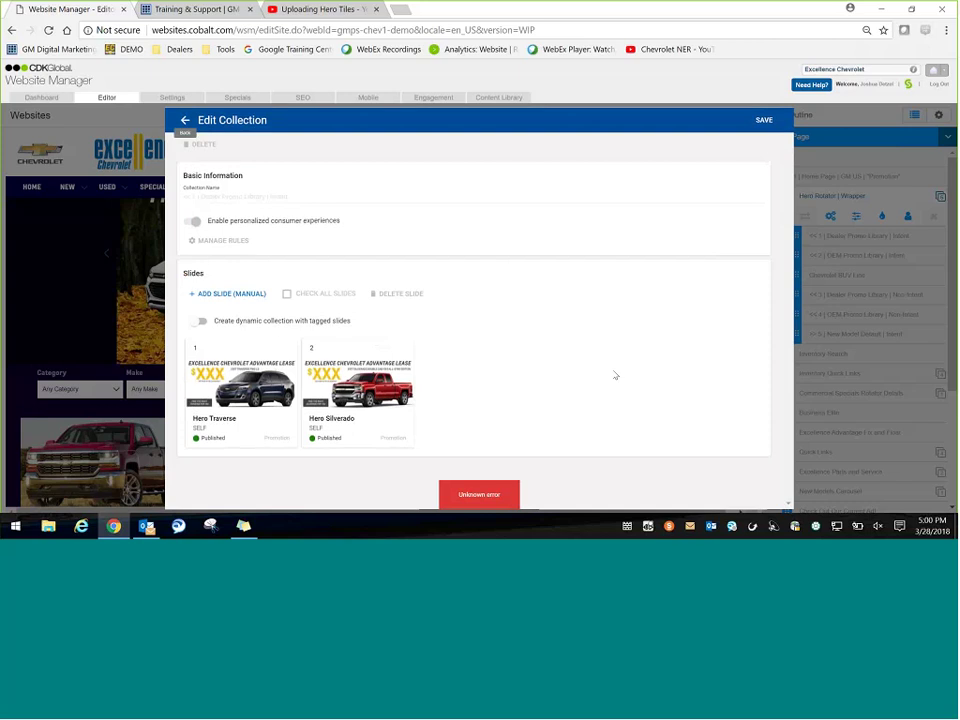
left_click(572, 326)
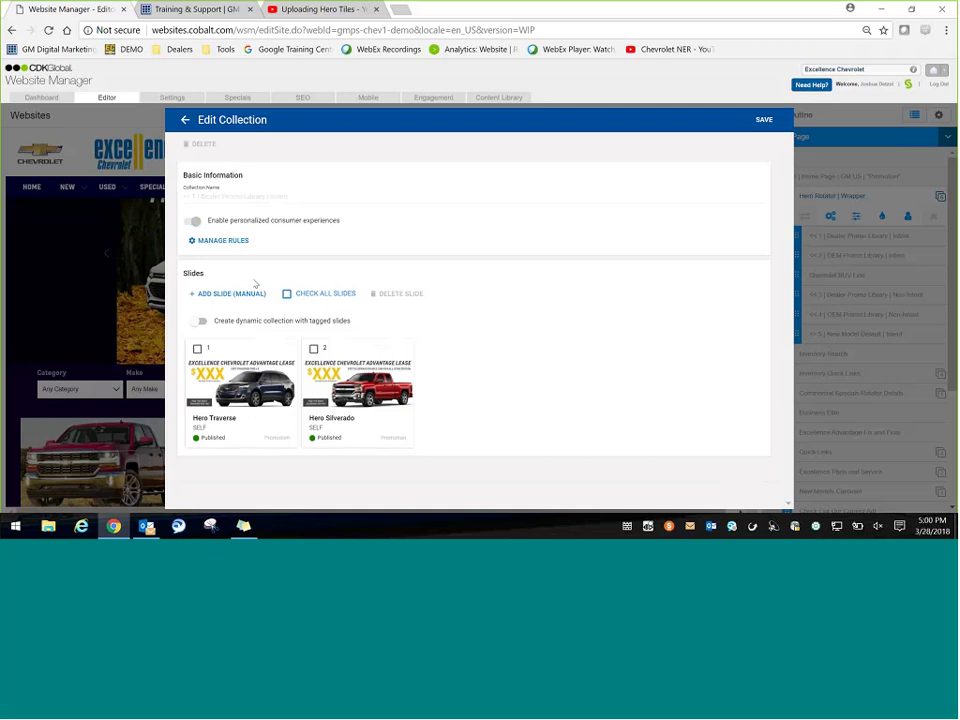
Delete the Hero Traverse and Hero Silverado slides from the collection
left_click(314, 348)
left_click(197, 349)
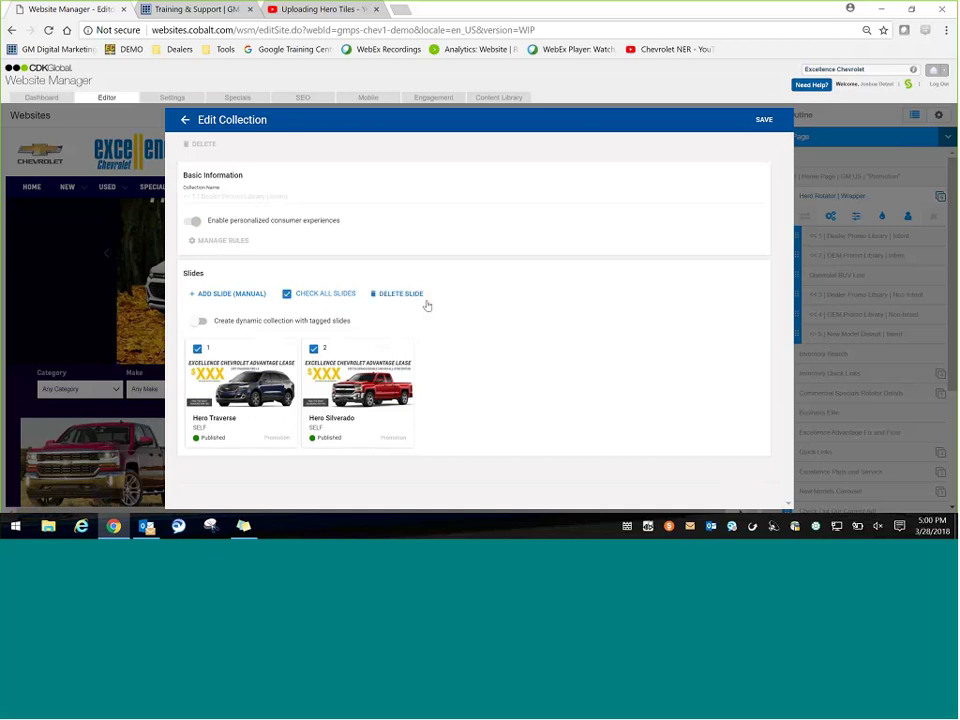
left_click(420, 296)
left_click(573, 326)
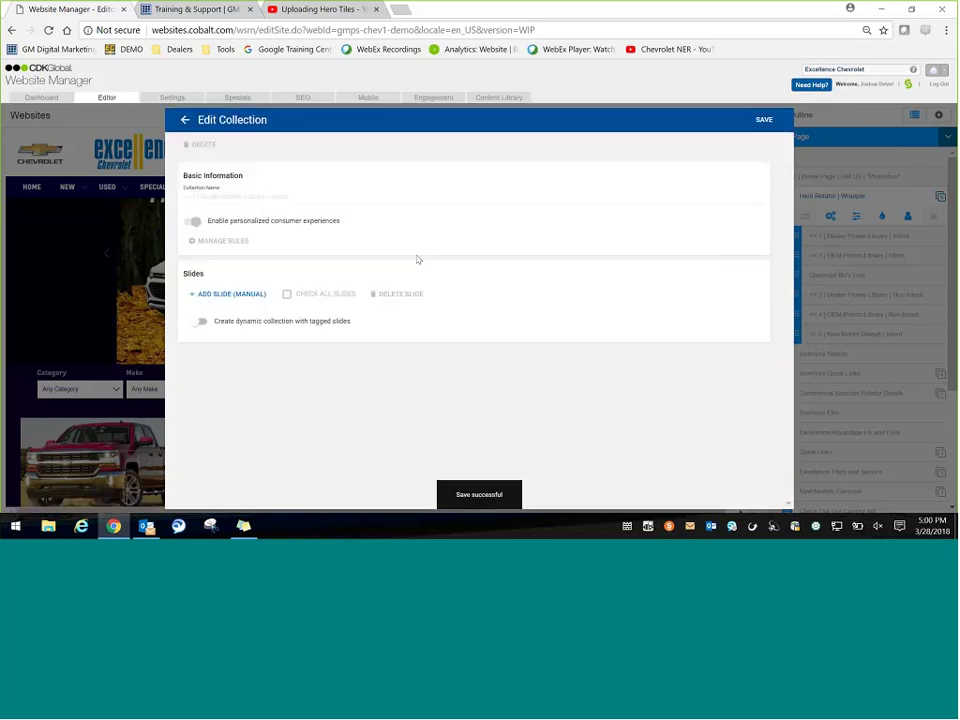
Manually add the Hero Traverse and Hero Silverado slides to the collection and delete both again
left_click(243, 296)
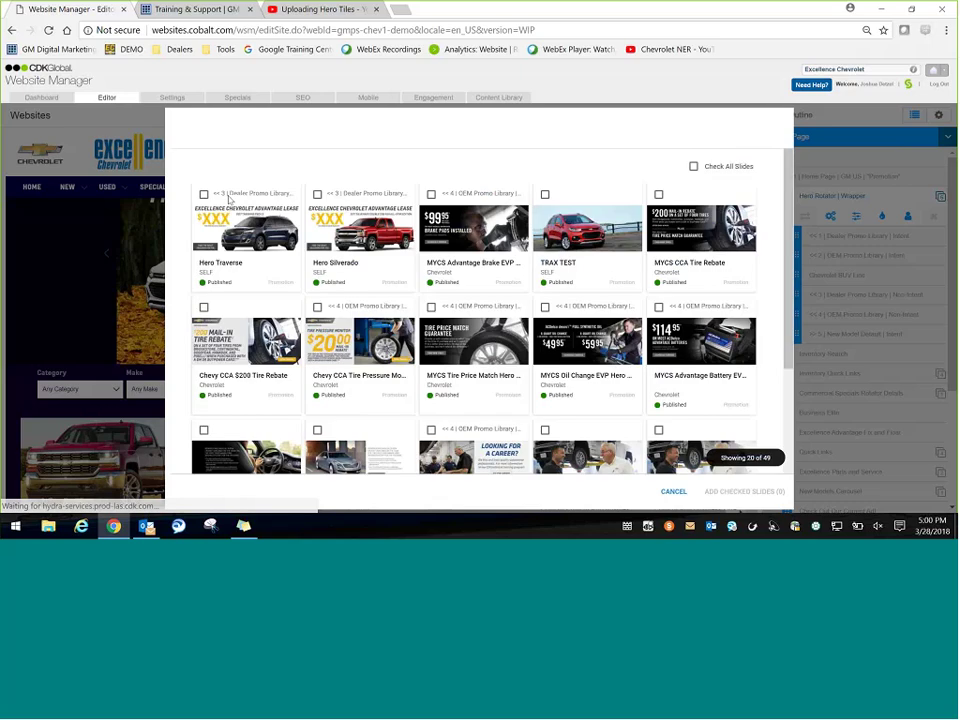
left_click(204, 194)
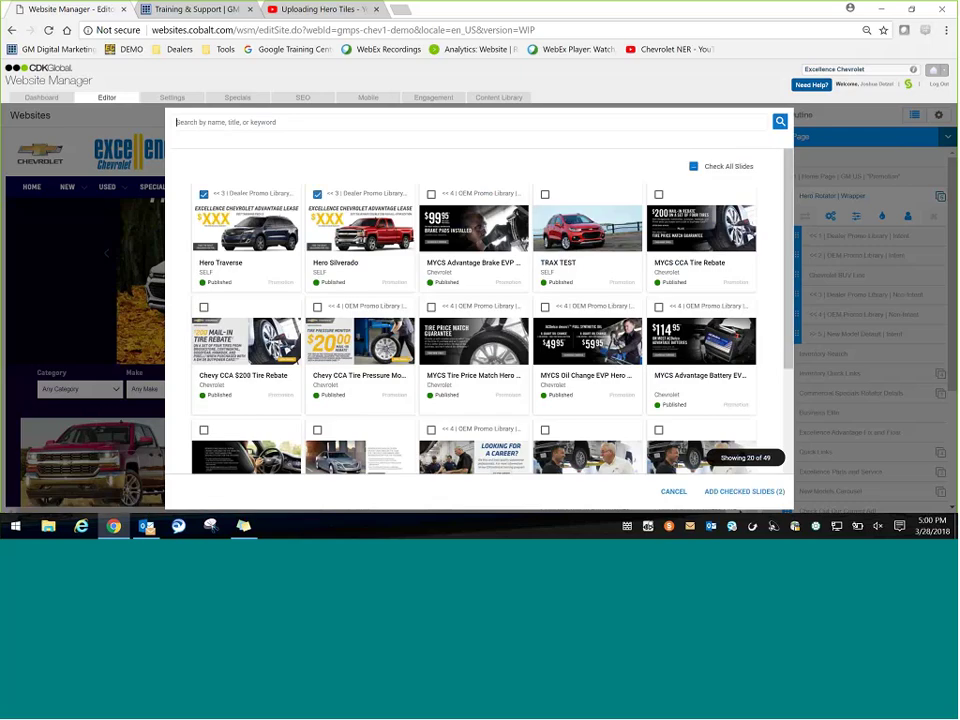
left_click(317, 194)
left_click(740, 492)
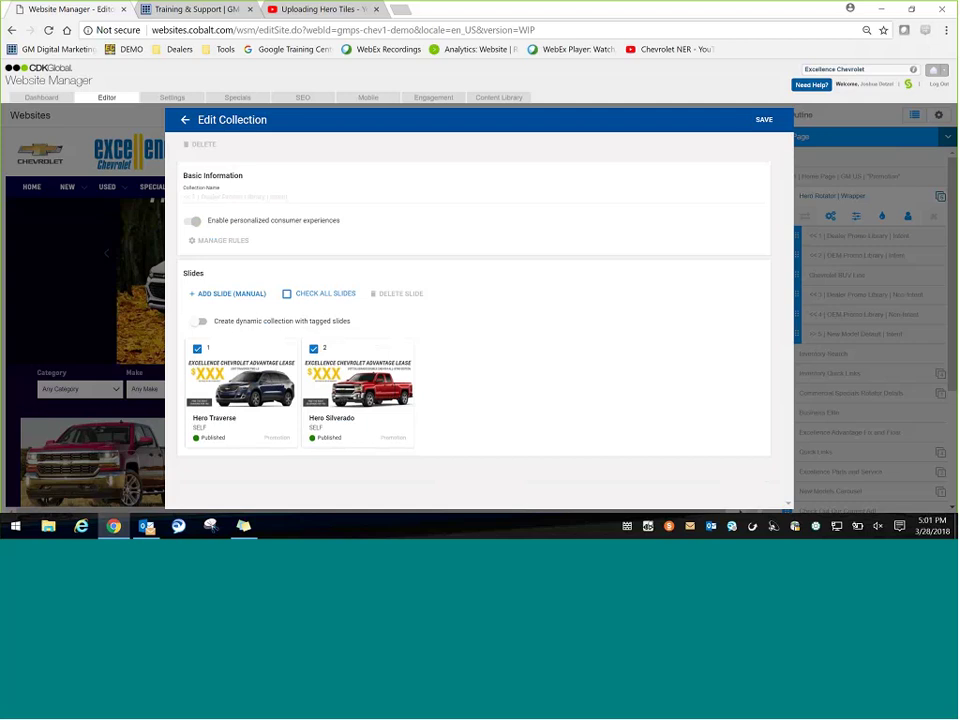
left_click(398, 294)
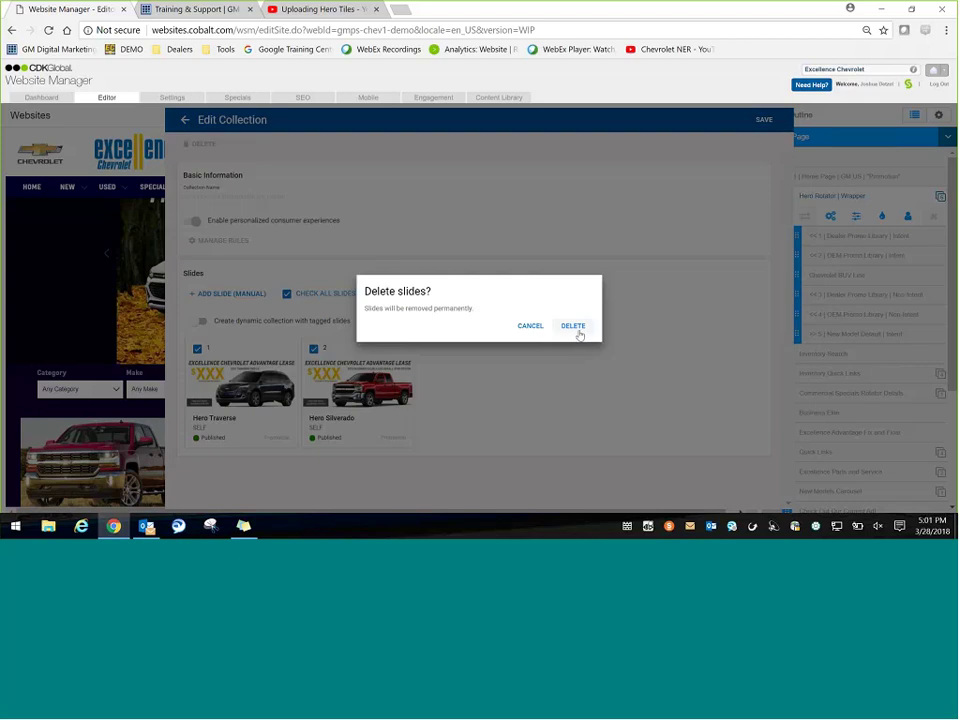
left_click(575, 327)
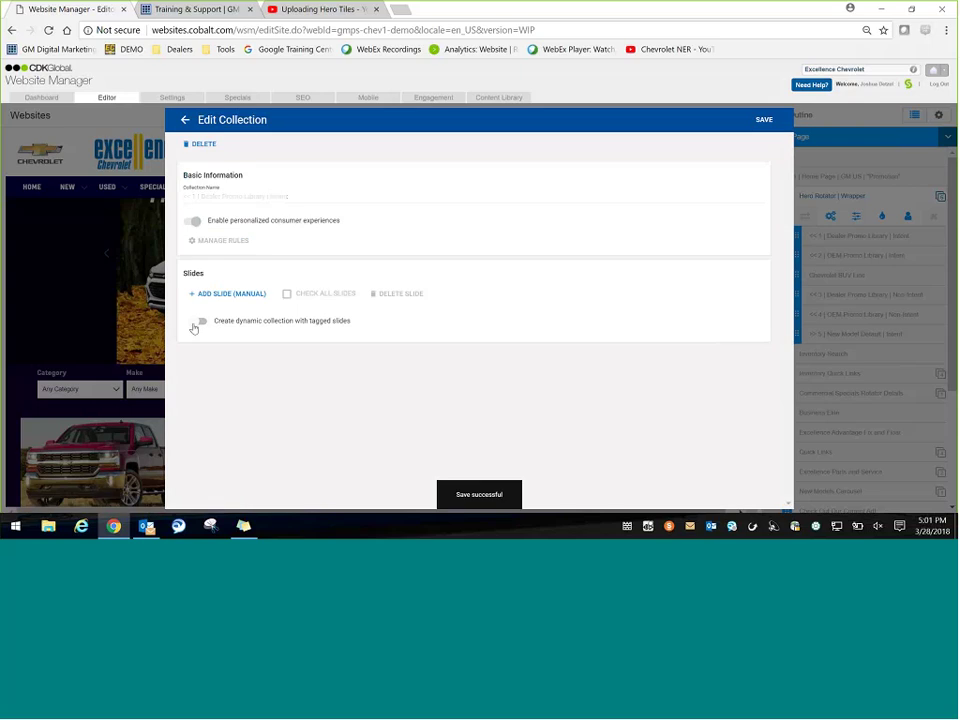
Turn on the dynamic collection with tagged slides using the tag "Dealer Intent", save the collection and close Slide Studio
left_click(197, 322)
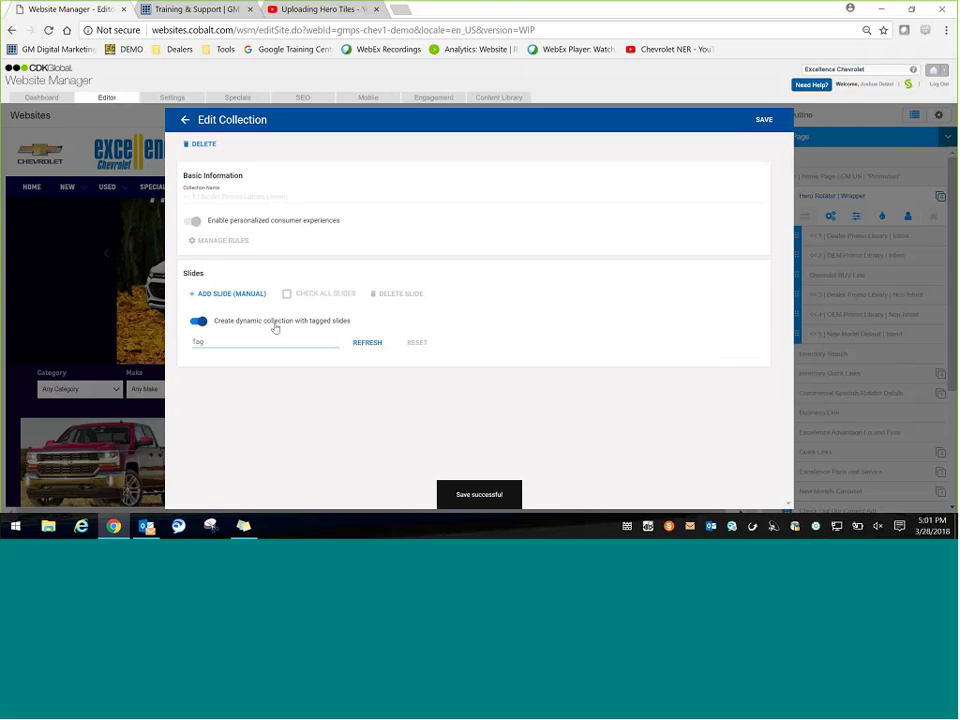
left_click(270, 342)
type("Dealer")
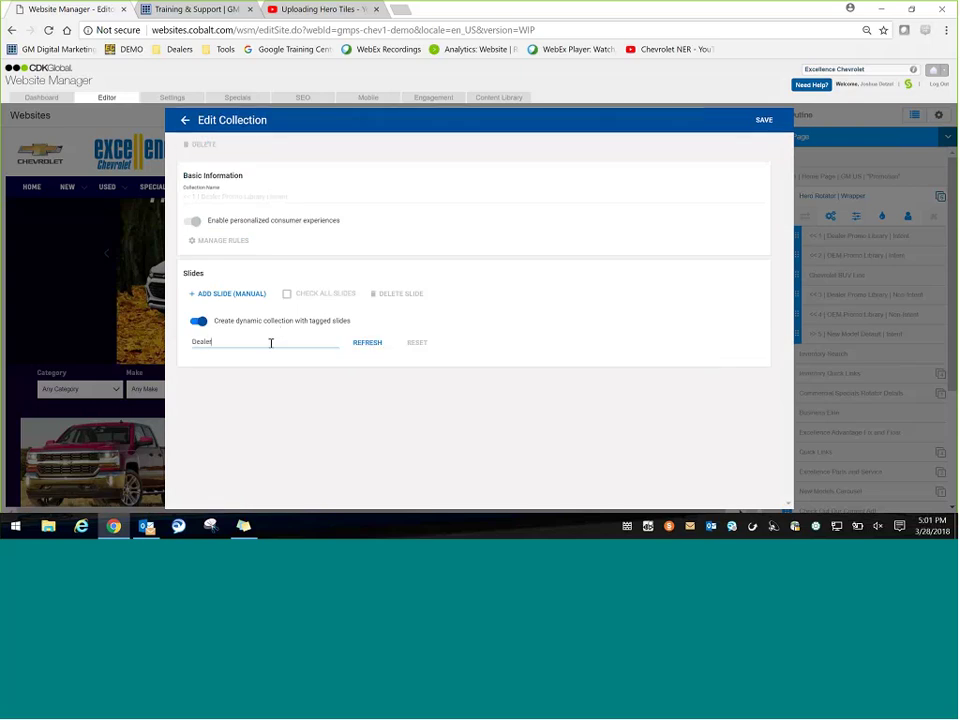
type(" Intent")
key("Return")
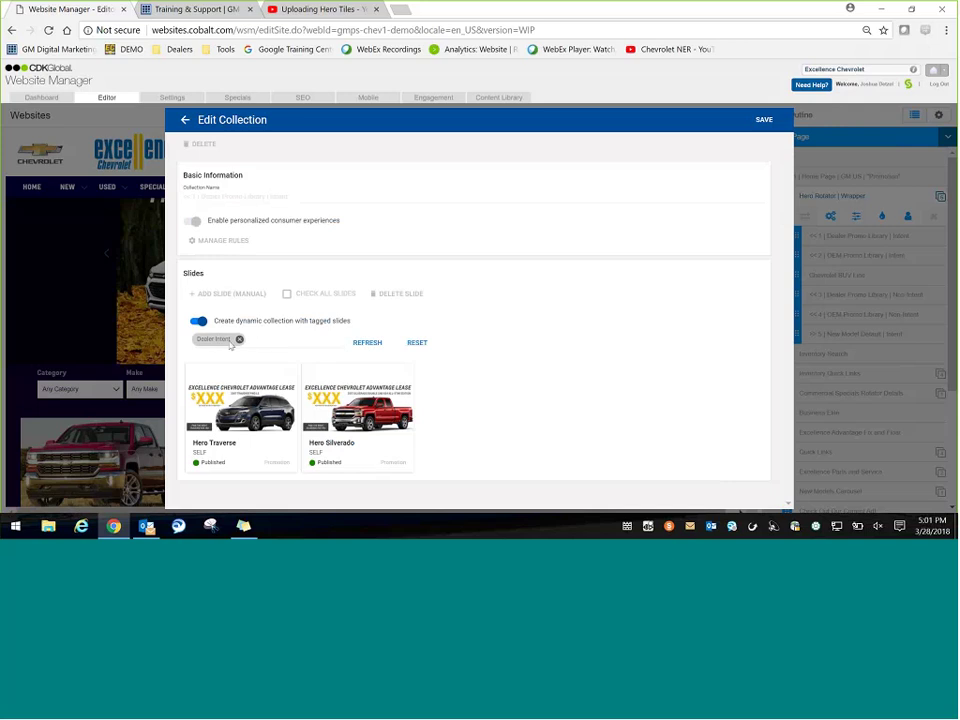
left_click(764, 122)
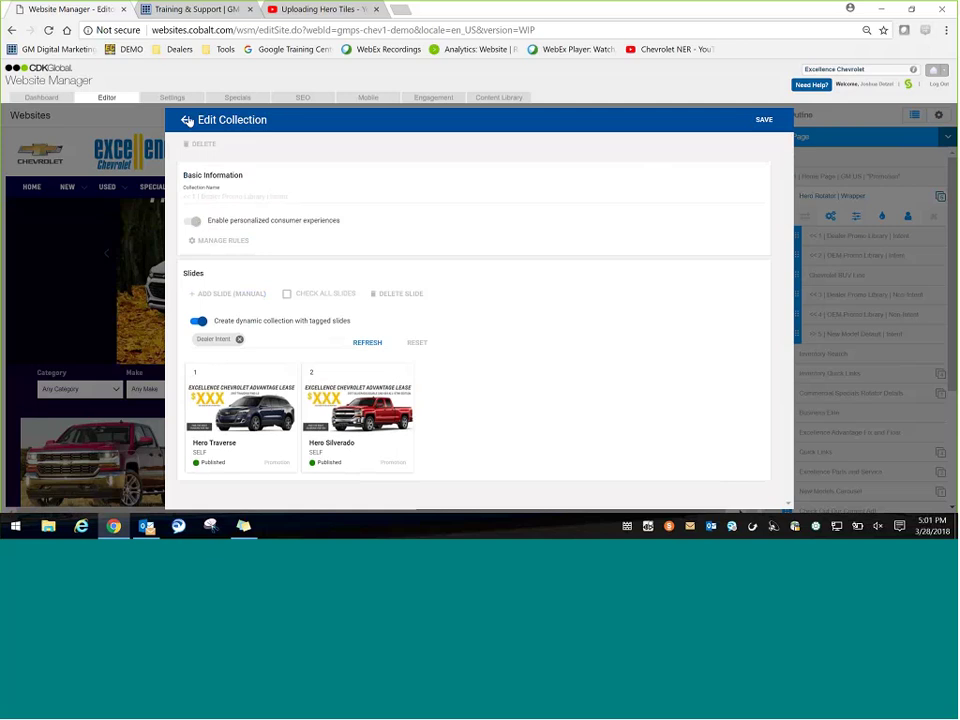
left_click(186, 120)
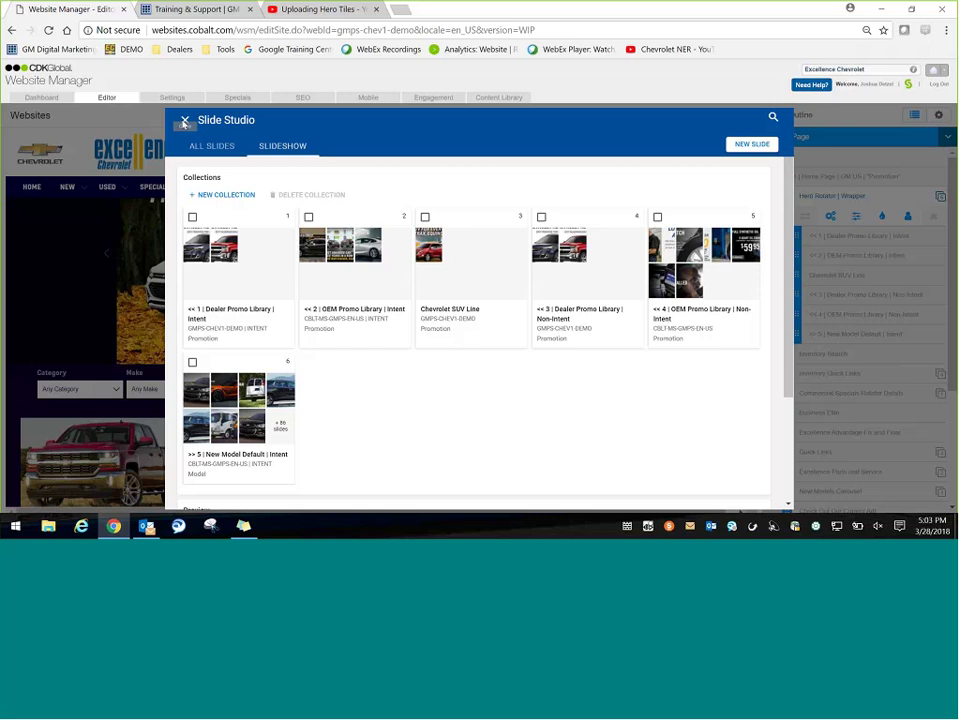
left_click(184, 121)
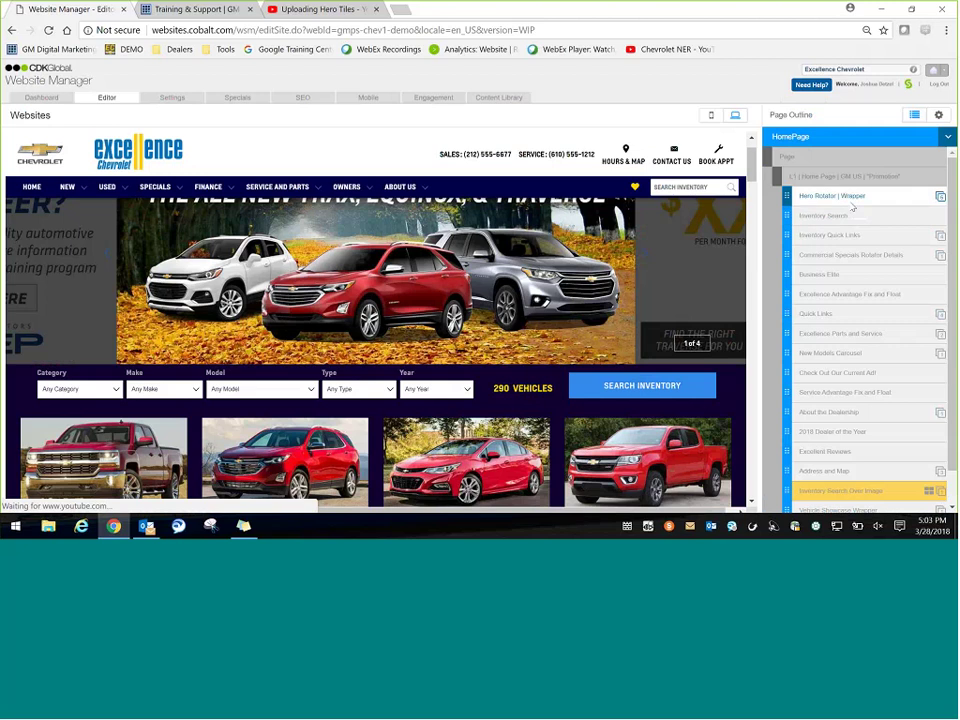
Review the personalization setting and tagged slides of the Hero Rotator's "<< 3 | Dealer Promo Library | Non-Intent" collection, and close Slide Studio
left_click(852, 199)
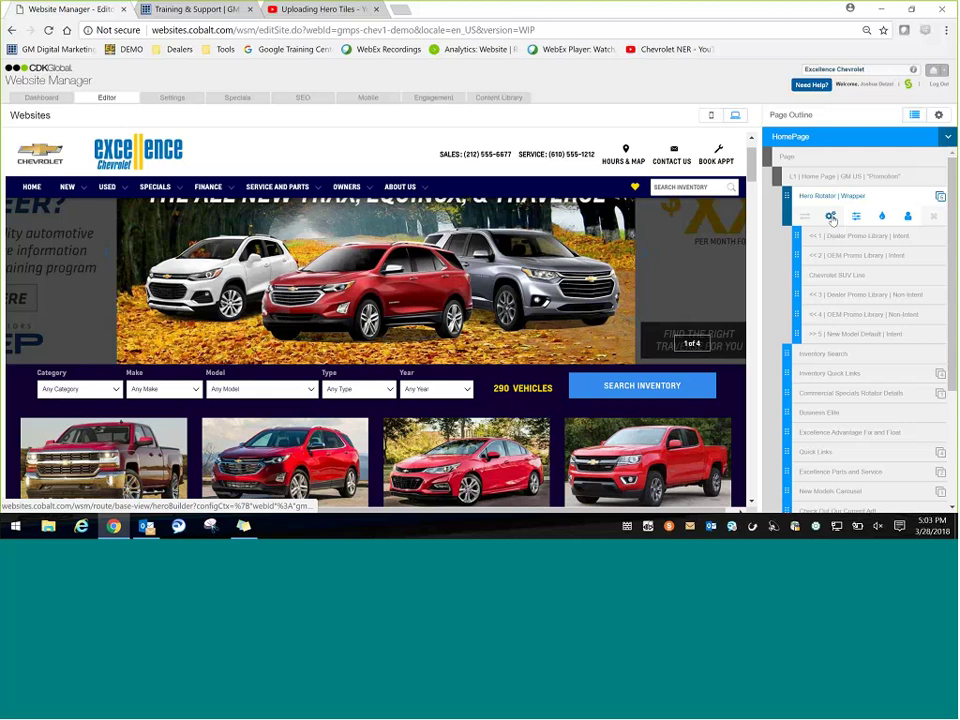
left_click(831, 218)
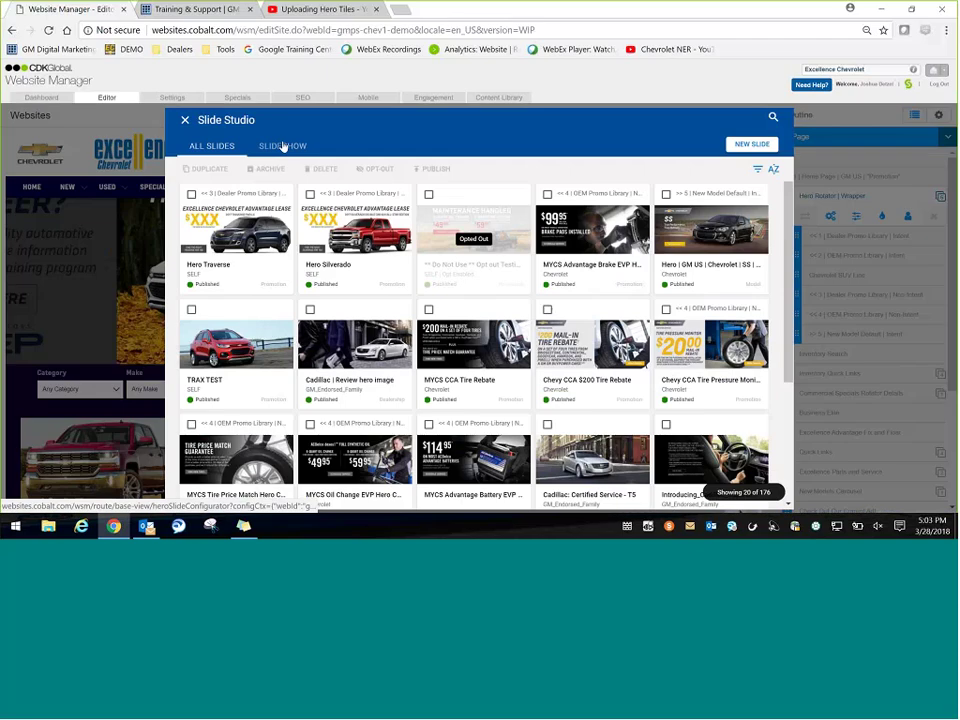
left_click(283, 146)
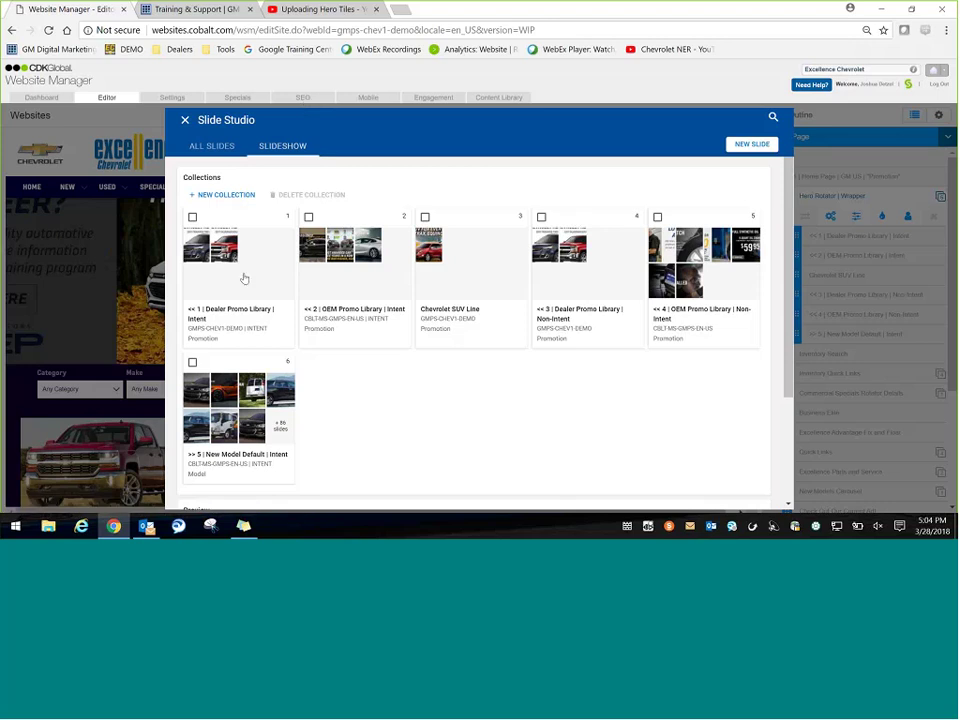
left_click(570, 288)
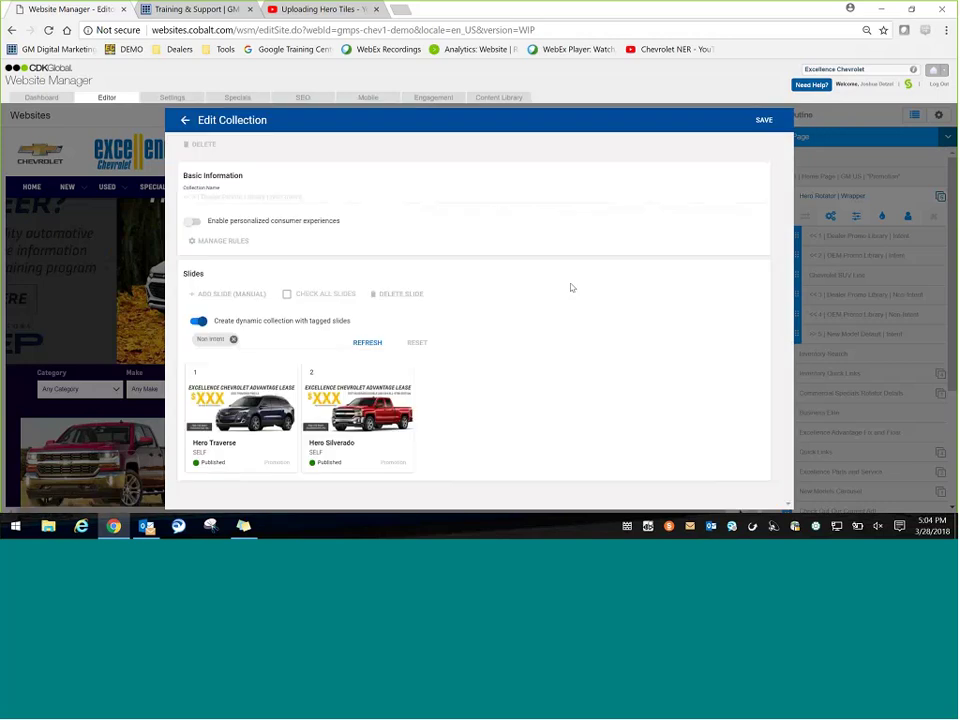
double_click(193, 225)
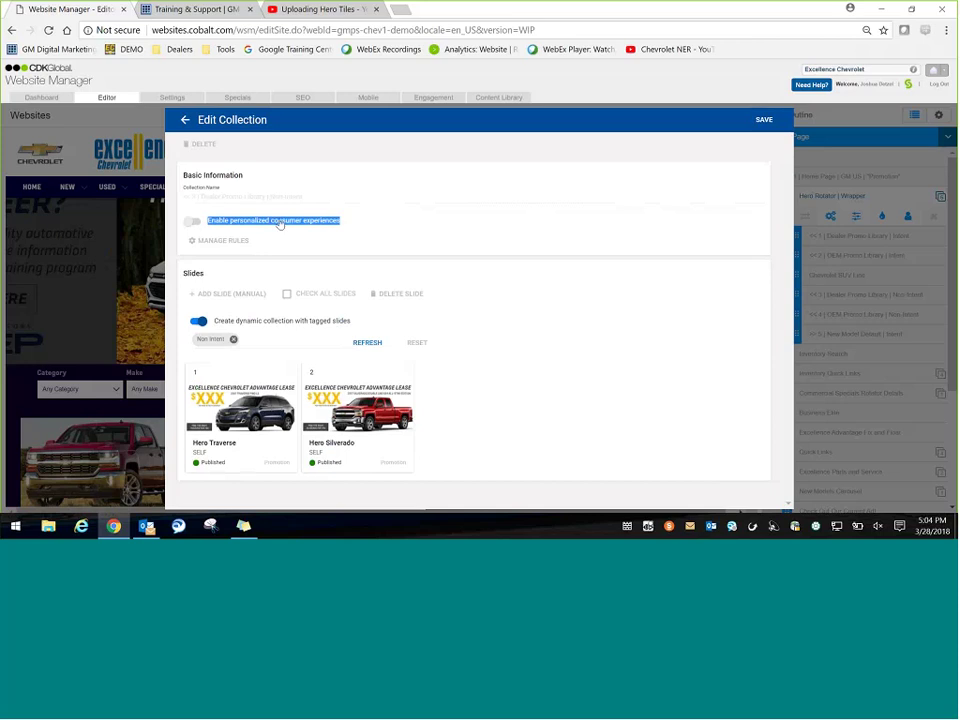
left_click(200, 226)
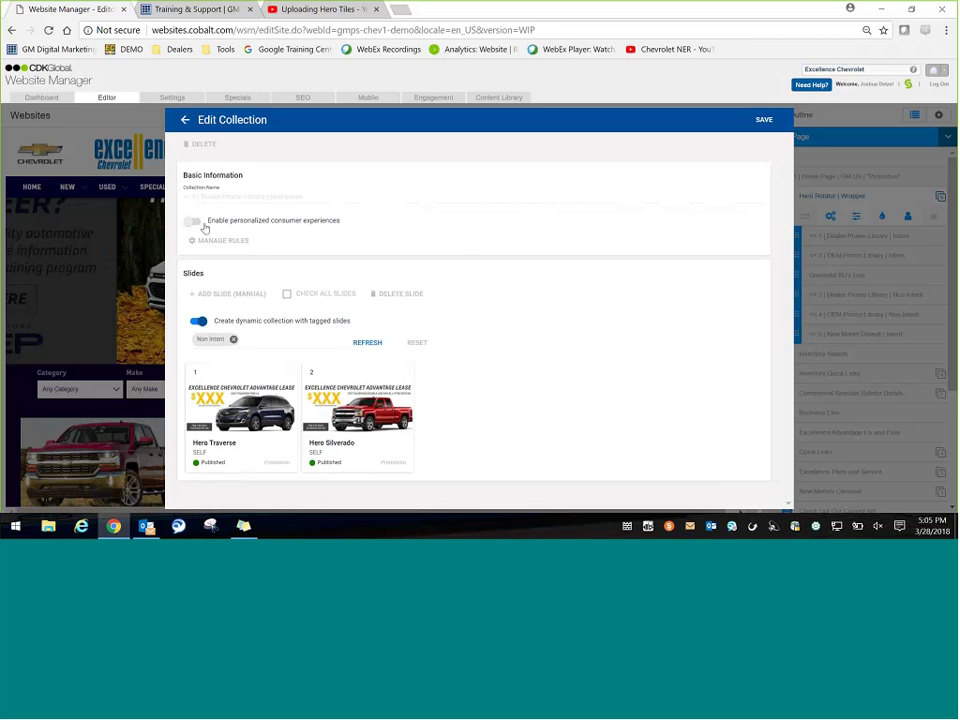
left_click(185, 119)
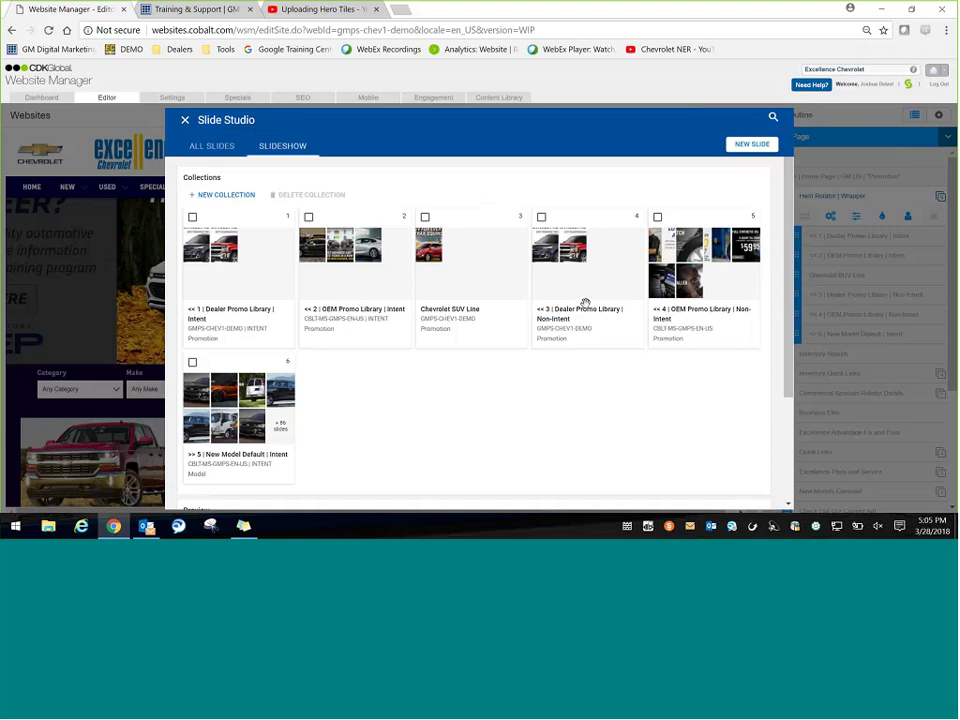
left_click(185, 121)
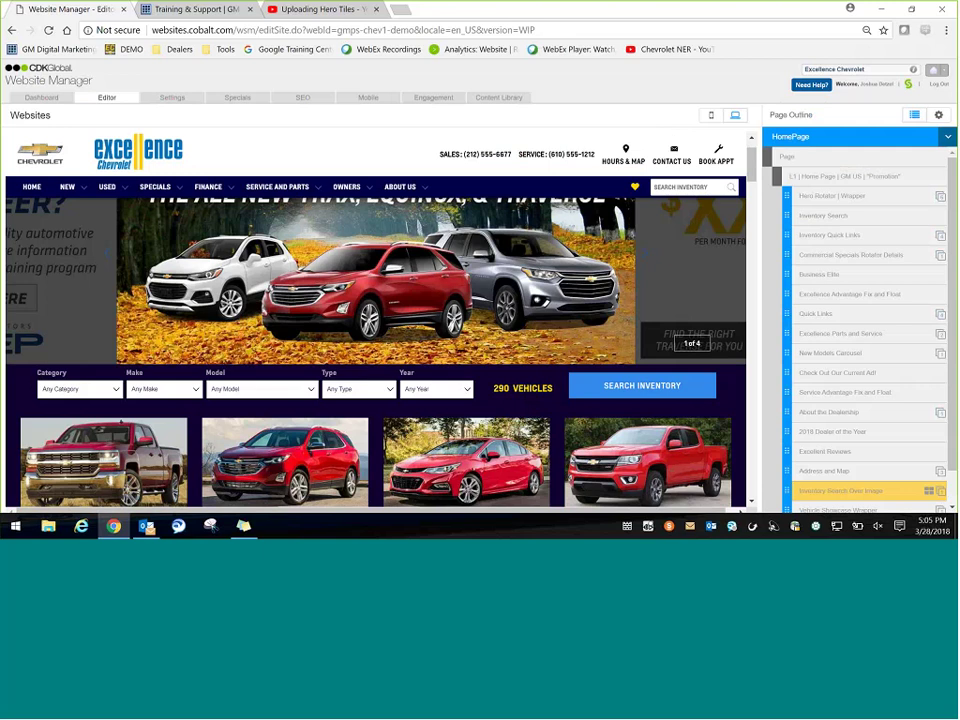
Look through the Slide Studio resources on the Training & Support page of the Digital Marketing Package site
left_click(216, 11)
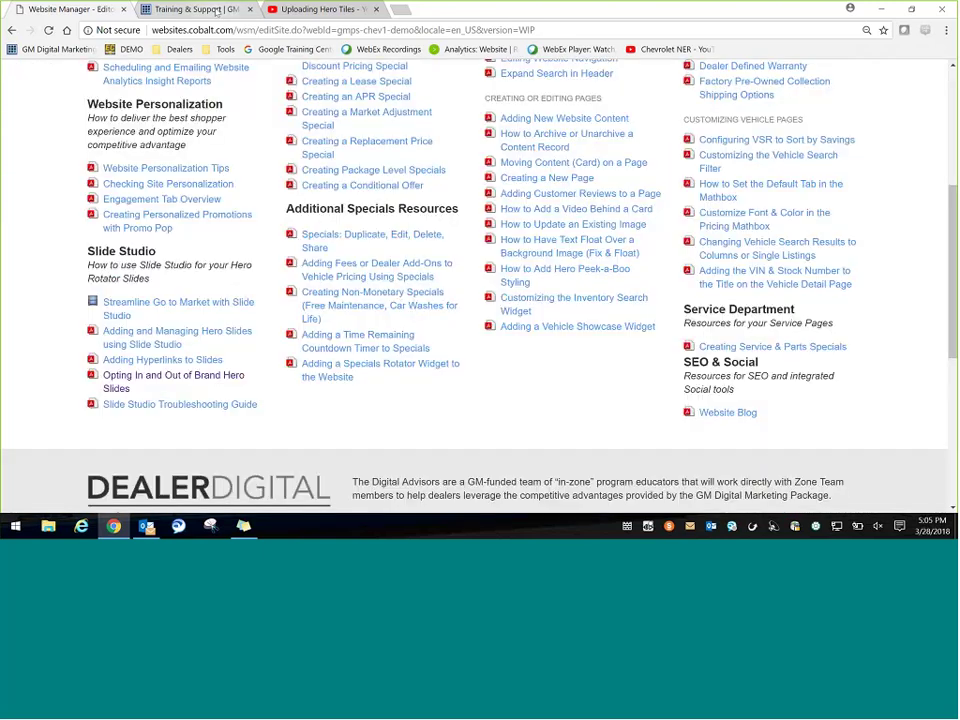
scroll(570, 300, "up", 6)
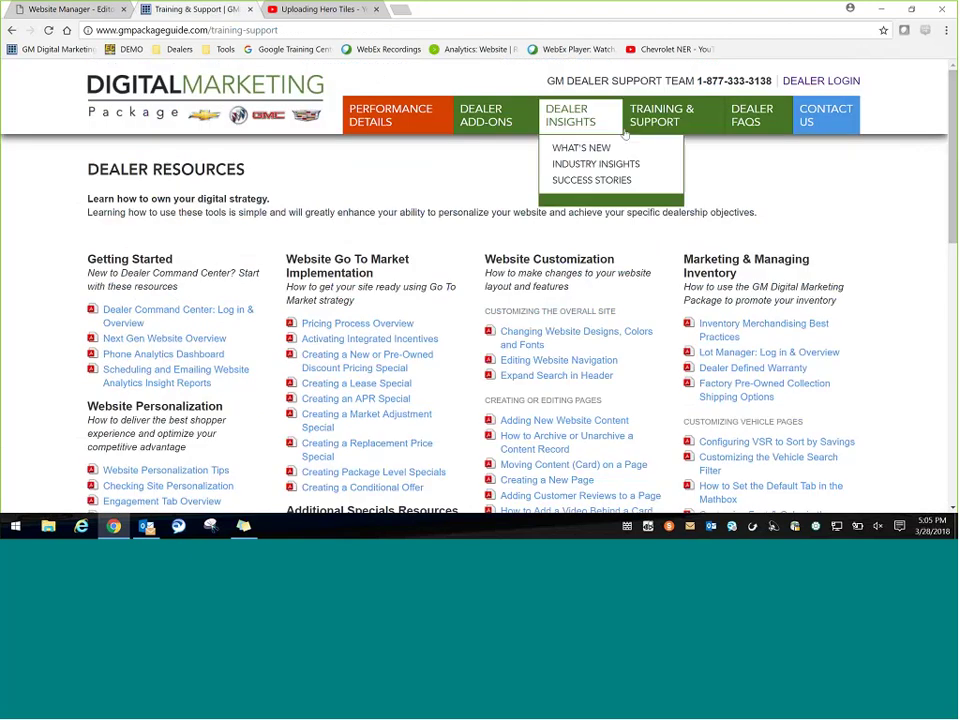
left_click(683, 121)
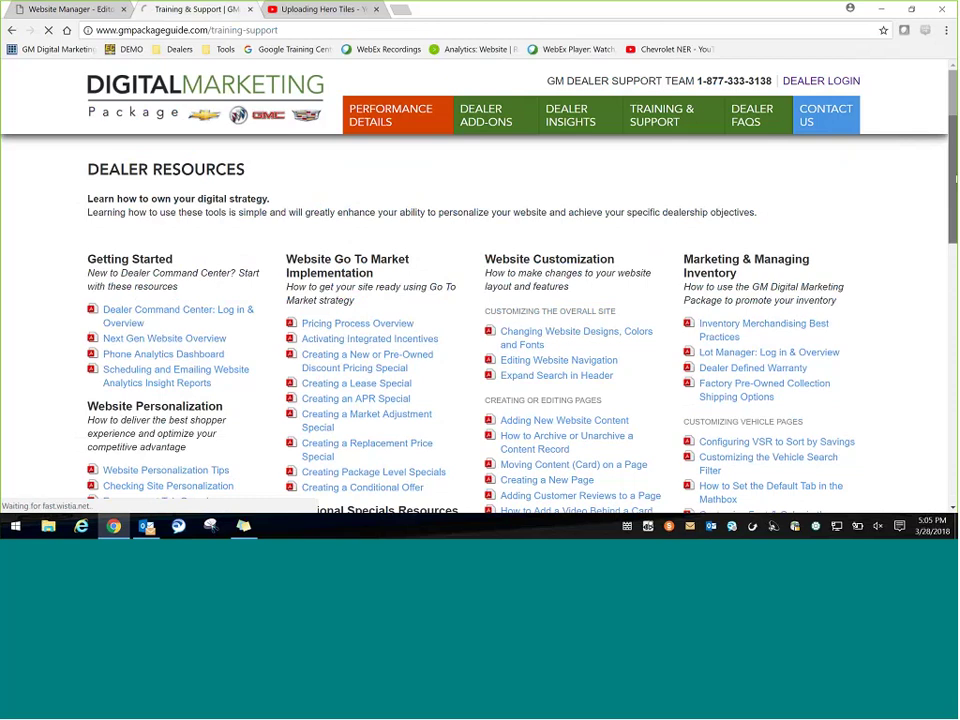
scroll(106, 243, "down", 4)
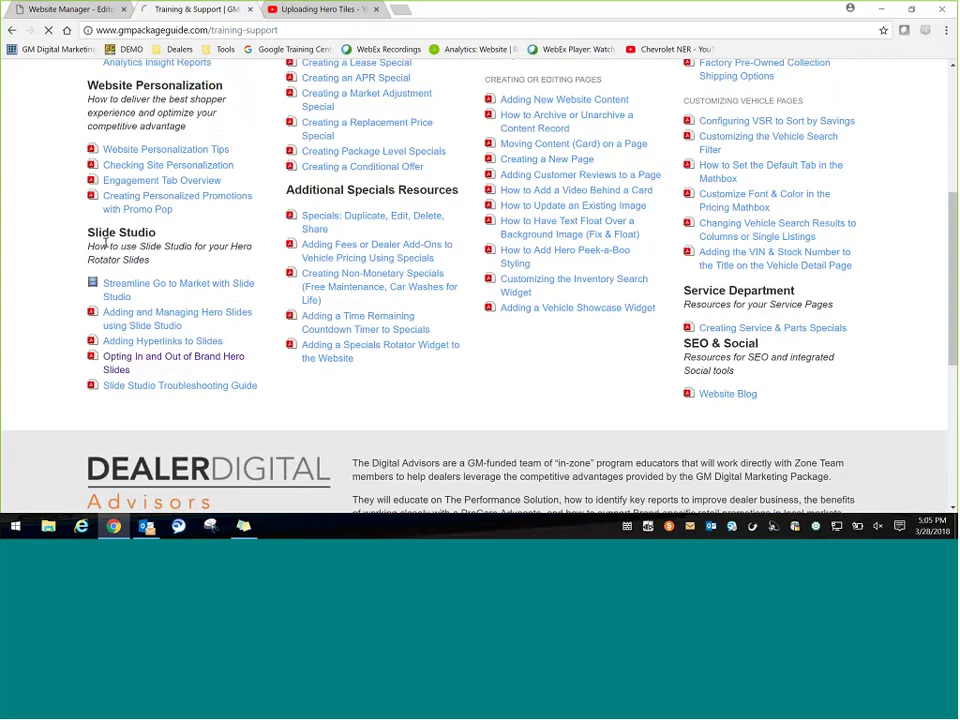
left_click_drag(106, 243, 284, 397)
left_click(280, 396)
Back in Website Manager, view the Slide Studio tour from the Hero help topics and return to the editor
left_click(87, 9)
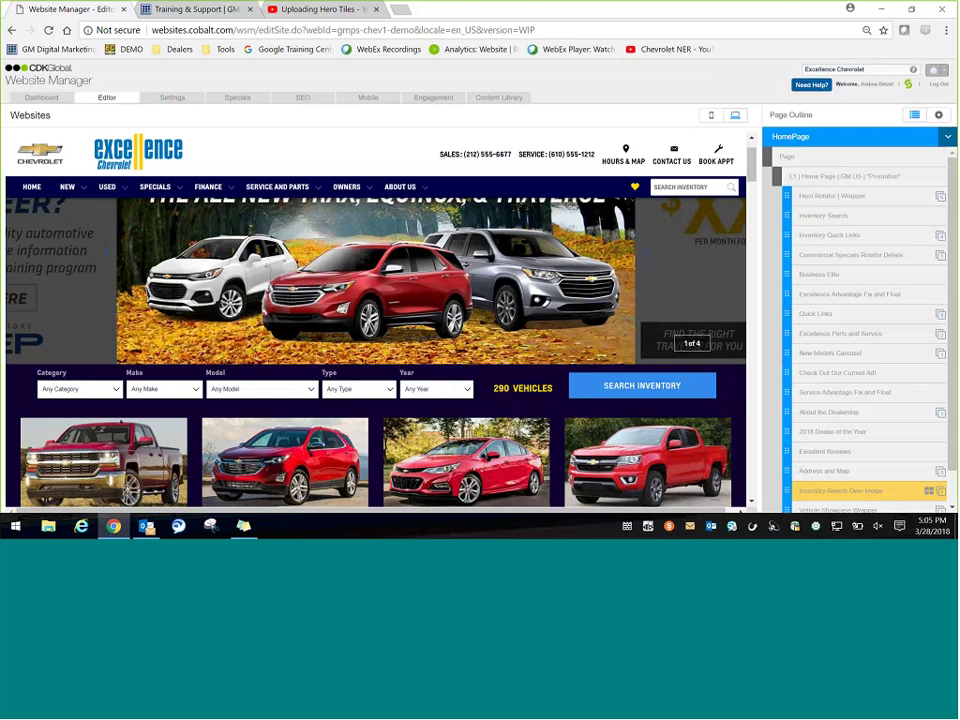
left_click(812, 86)
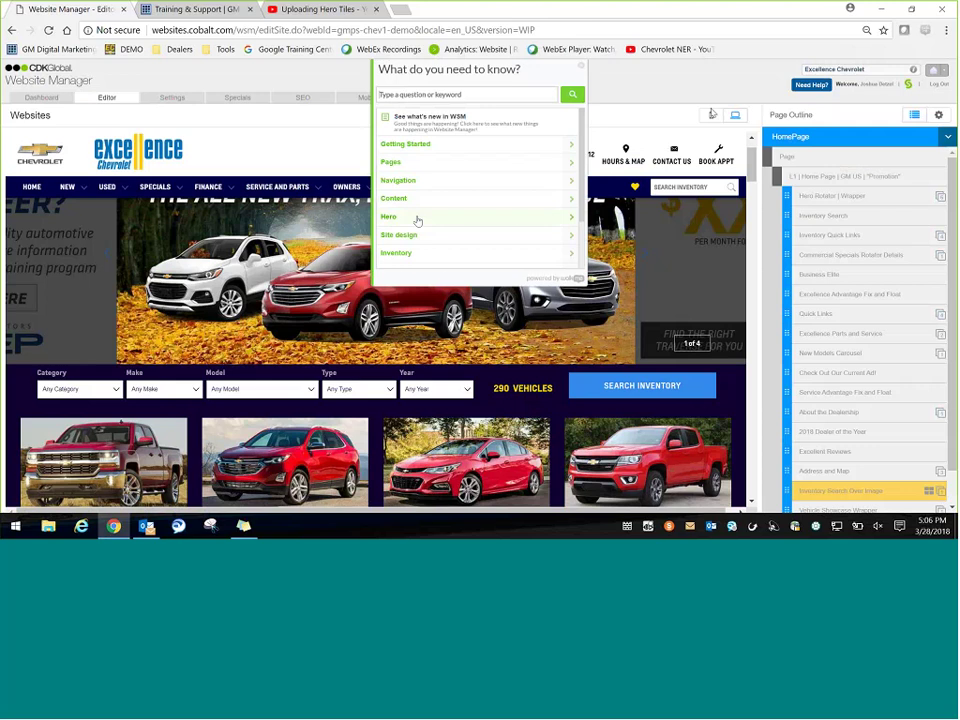
left_click(418, 221)
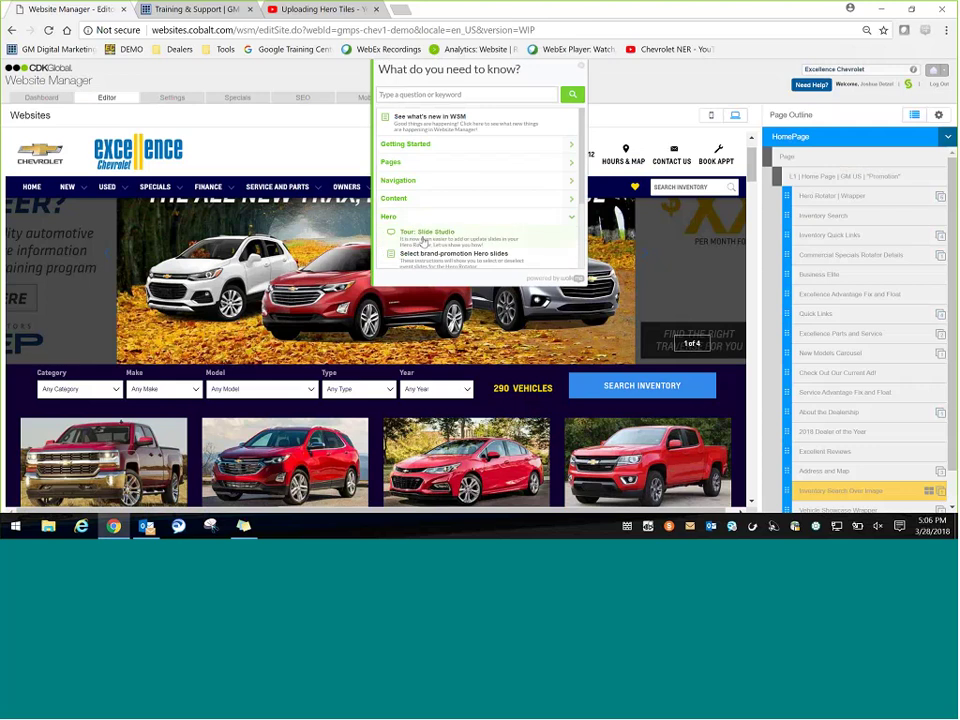
left_click(439, 240)
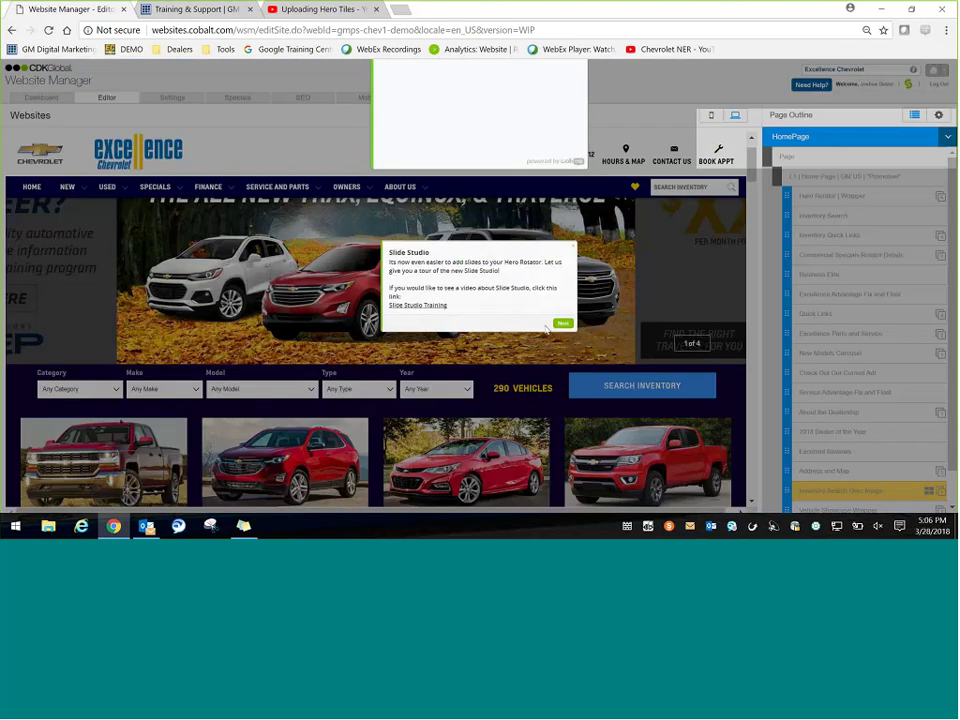
left_click(562, 323)
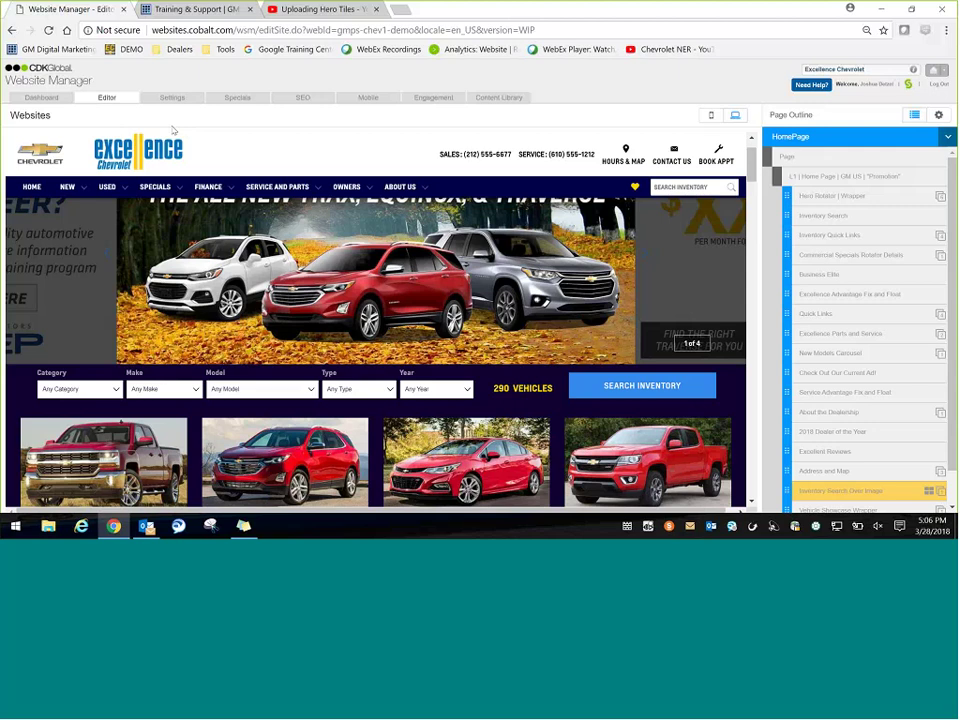
left_click(108, 100)
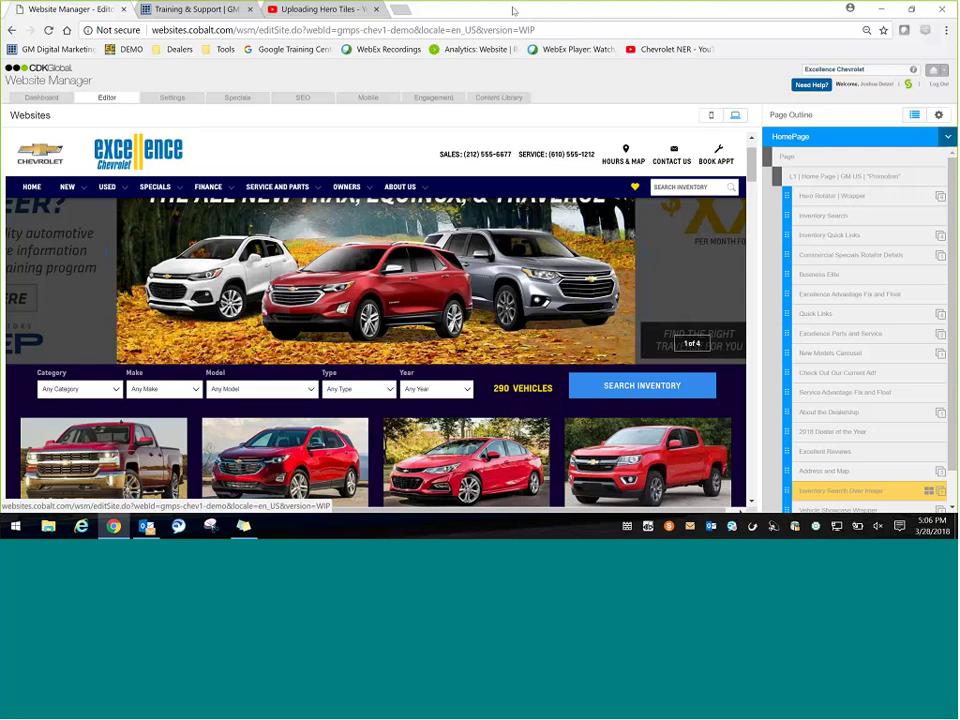